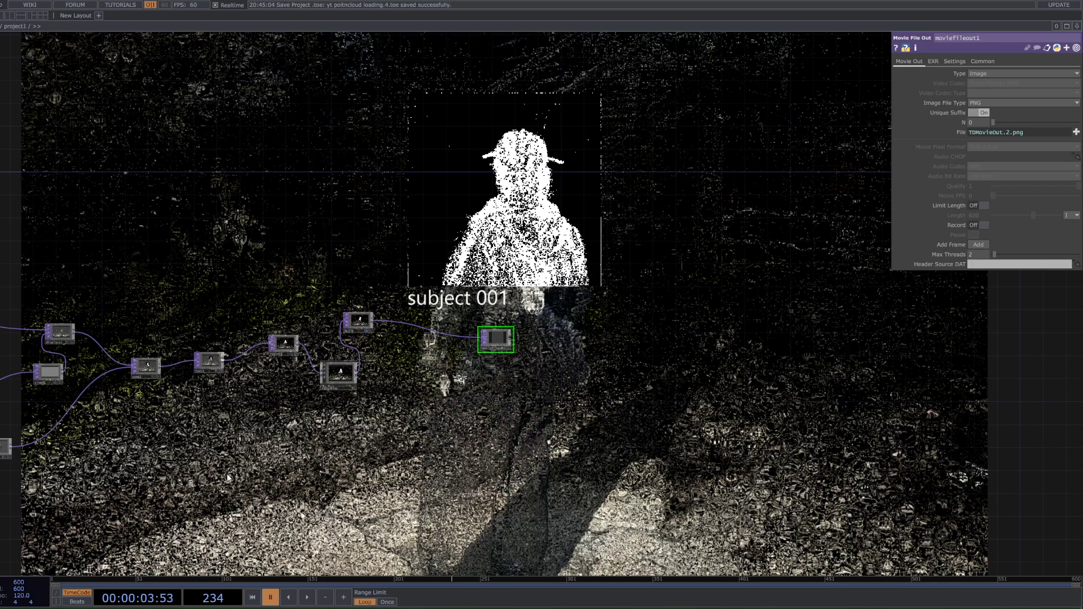
# Step: Play the timeline and examine how the Composite node and its chain form the point cloud output
pyautogui.press('space')
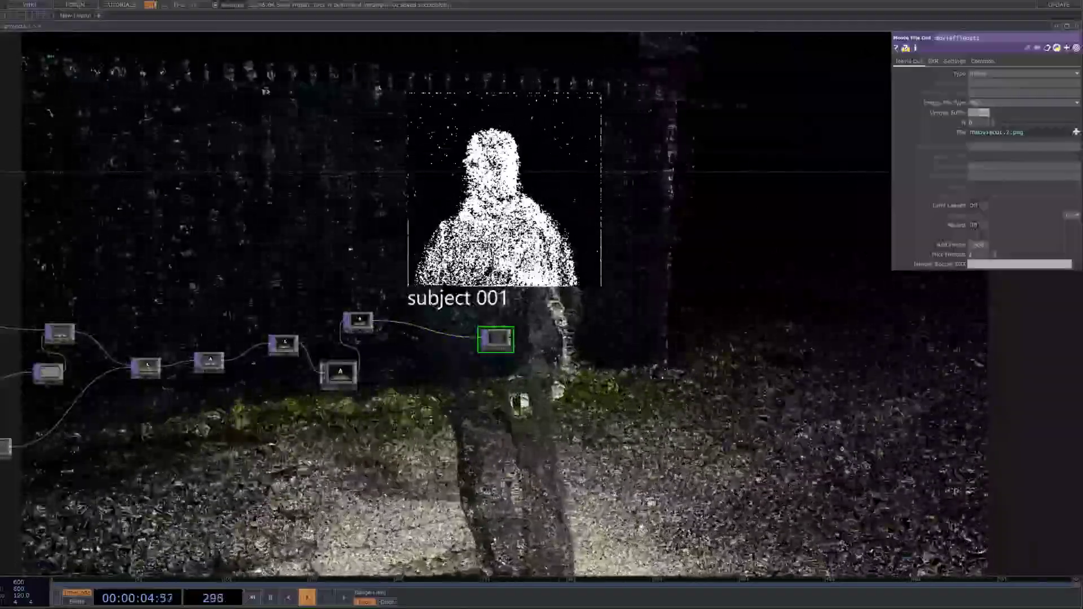
pyautogui.scroll(-3, 389, 339)
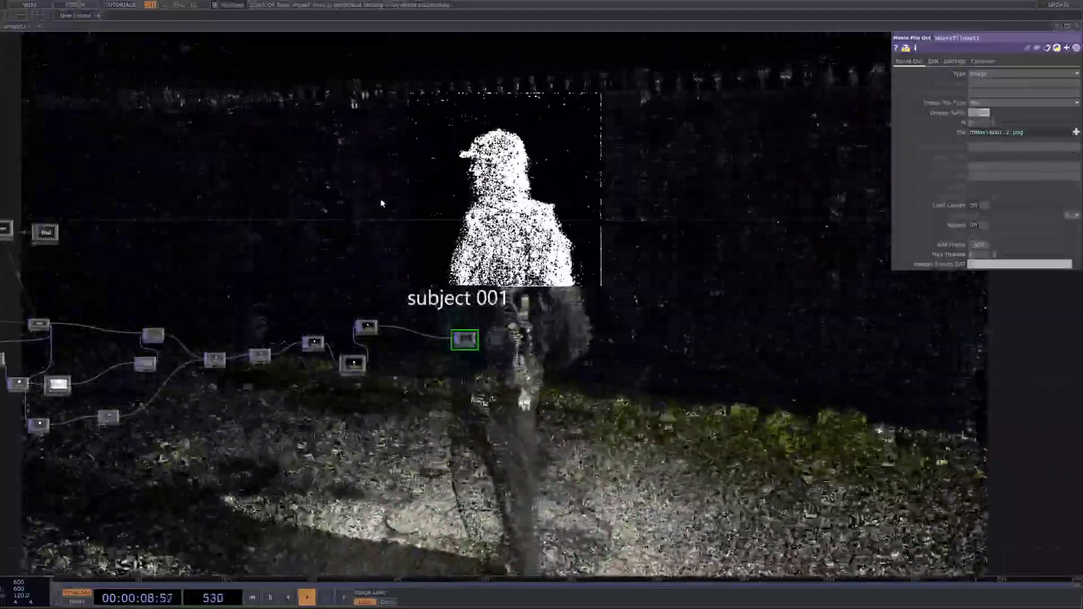
pyautogui.scroll(4, 108, 353)
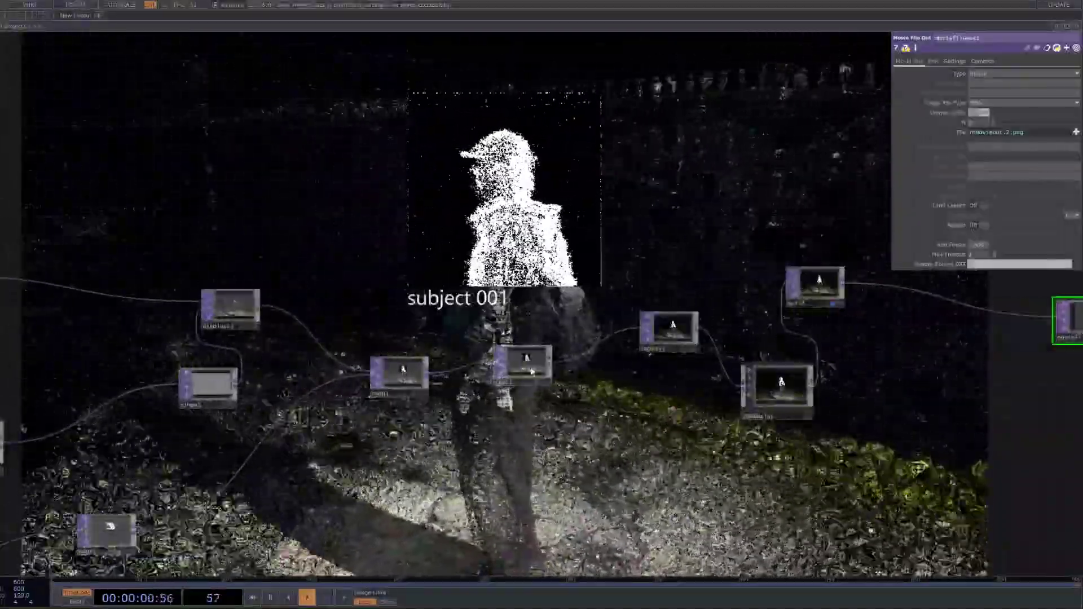
pyautogui.click(395, 374)
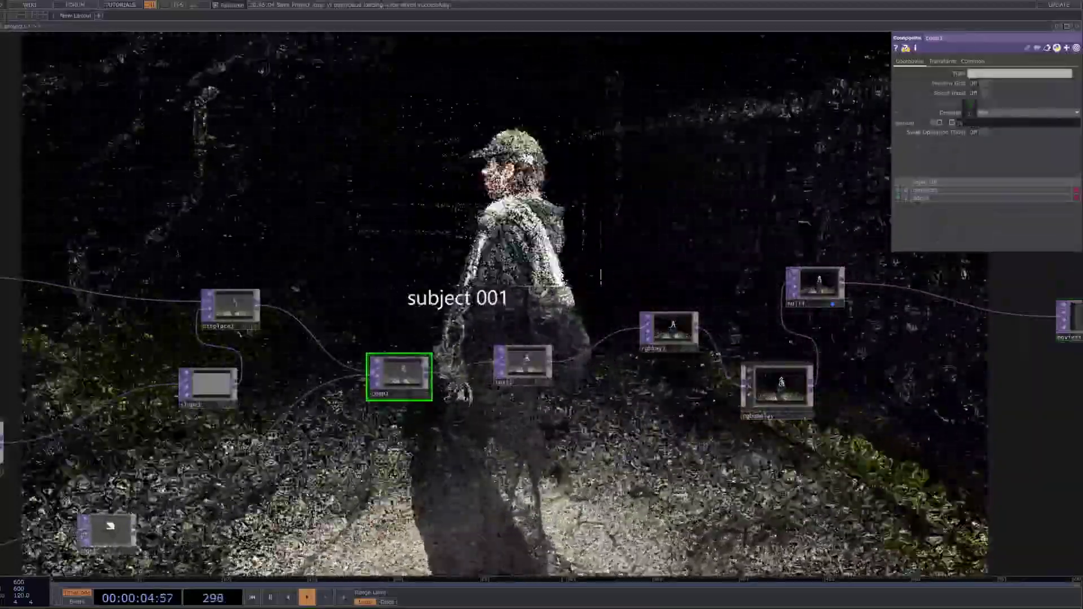
pyautogui.moveTo(971, 108); pyautogui.dragTo(984, 109, button='middle')
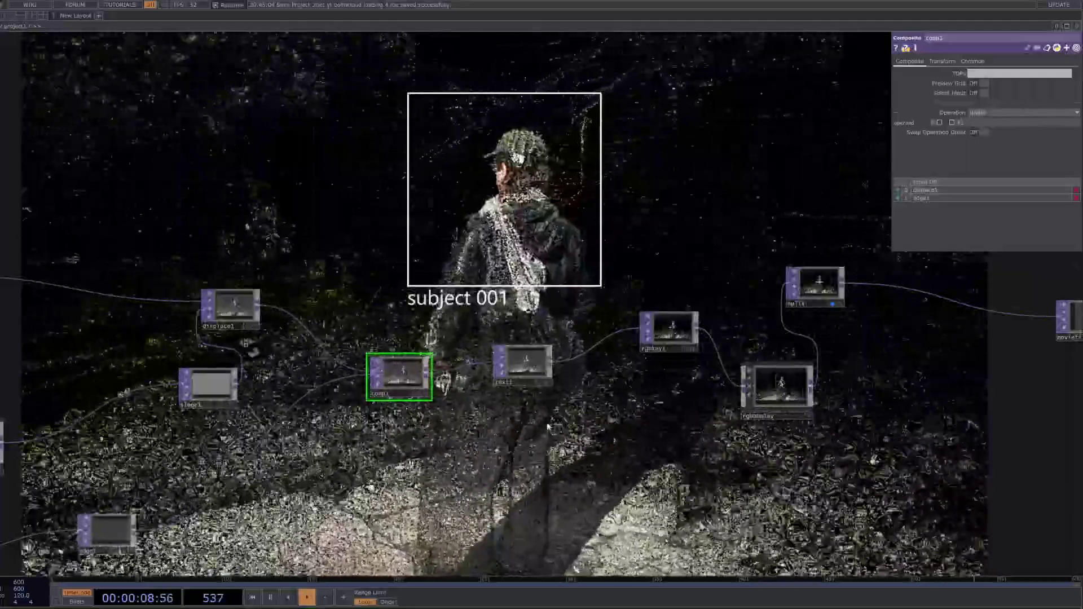
pyautogui.scroll(-3, 526, 421)
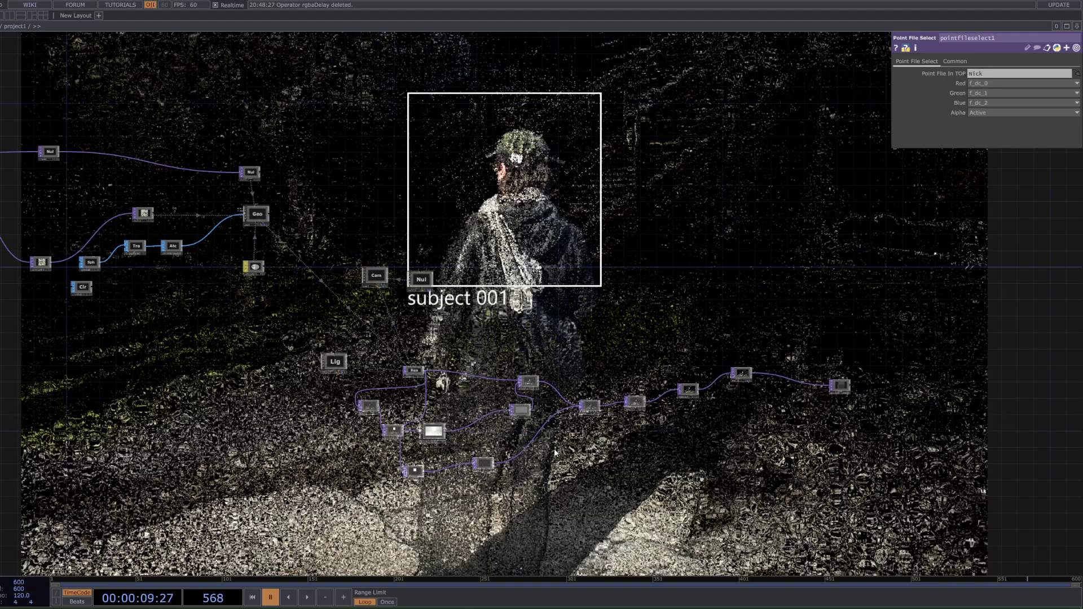
# Step: Turn off the background display of the final Null at the end of the post-processing chain
pyautogui.scroll(3, 563, 405)
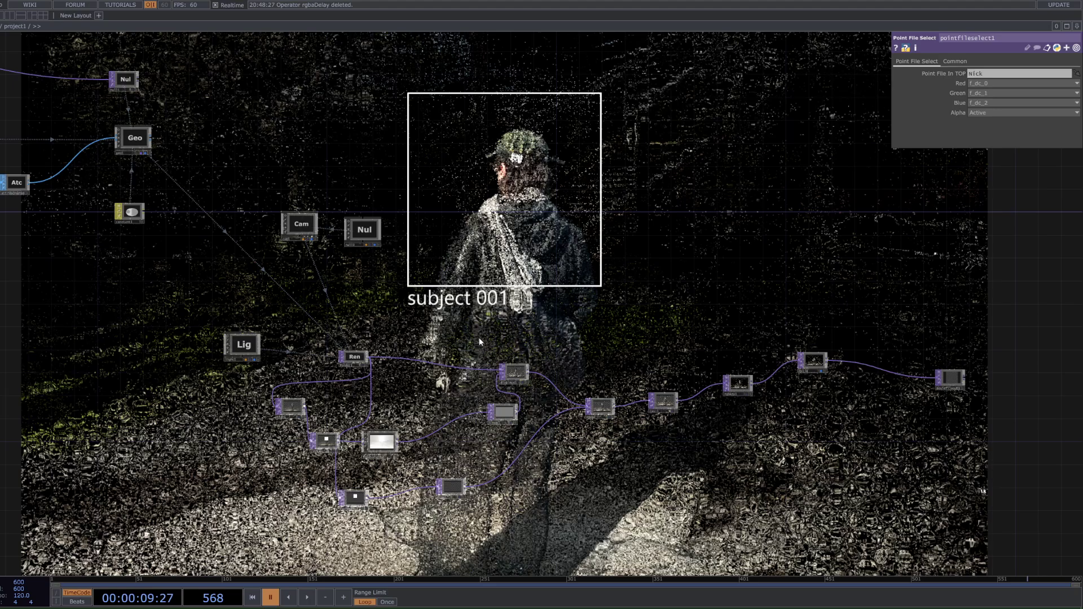
pyautogui.scroll(5, 865, 404)
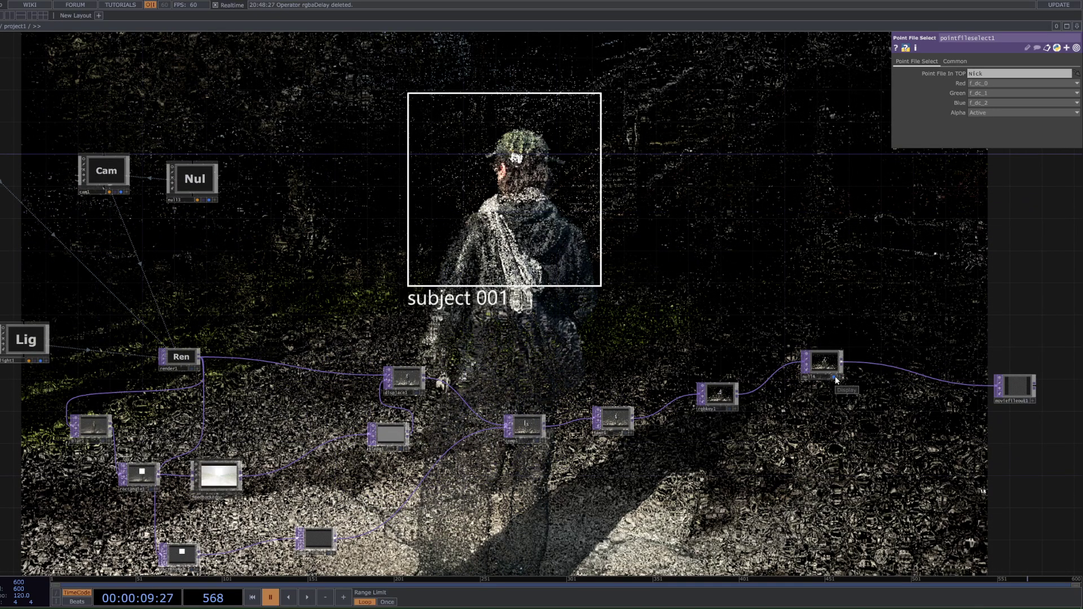
pyautogui.scroll(-5, 835, 380)
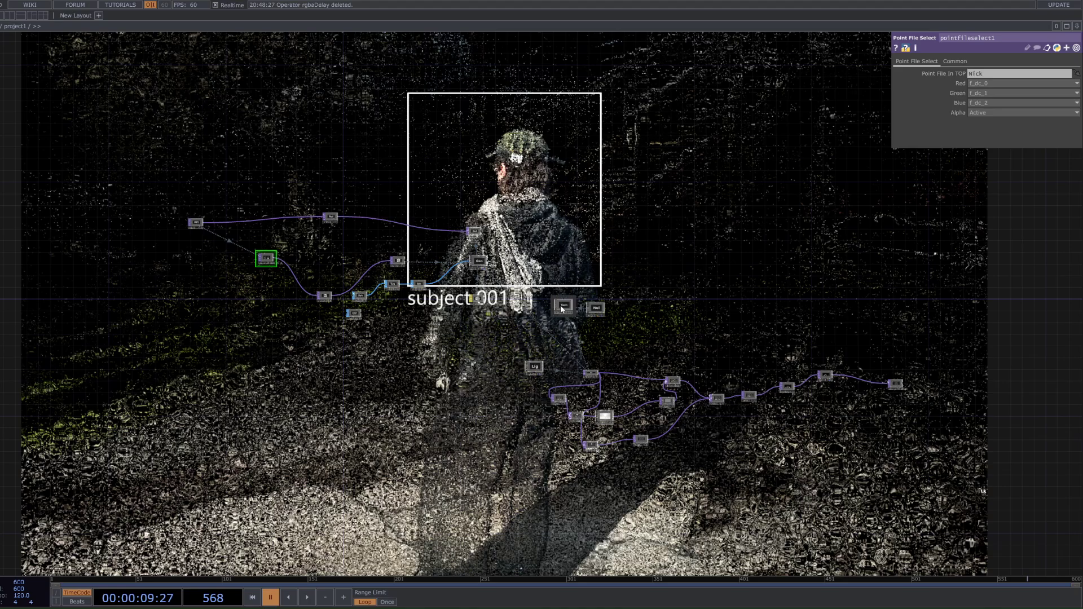
pyautogui.scroll(3, 712, 489)
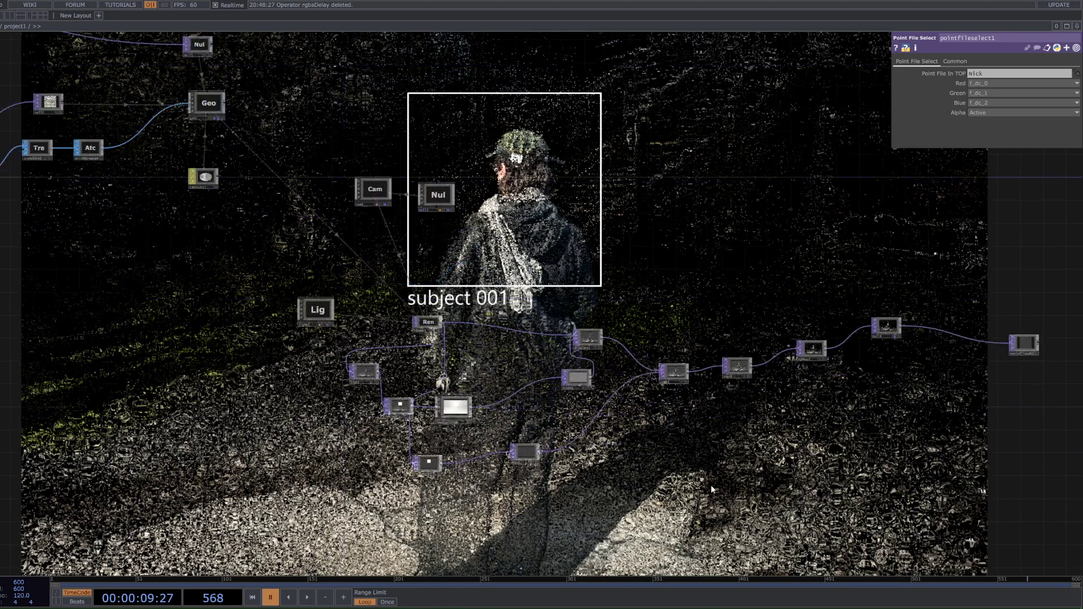
pyautogui.click(895, 336)
pyautogui.moveTo(606, 259); pyautogui.dragTo(959, 237)
pyautogui.scroll(-3, 959, 237)
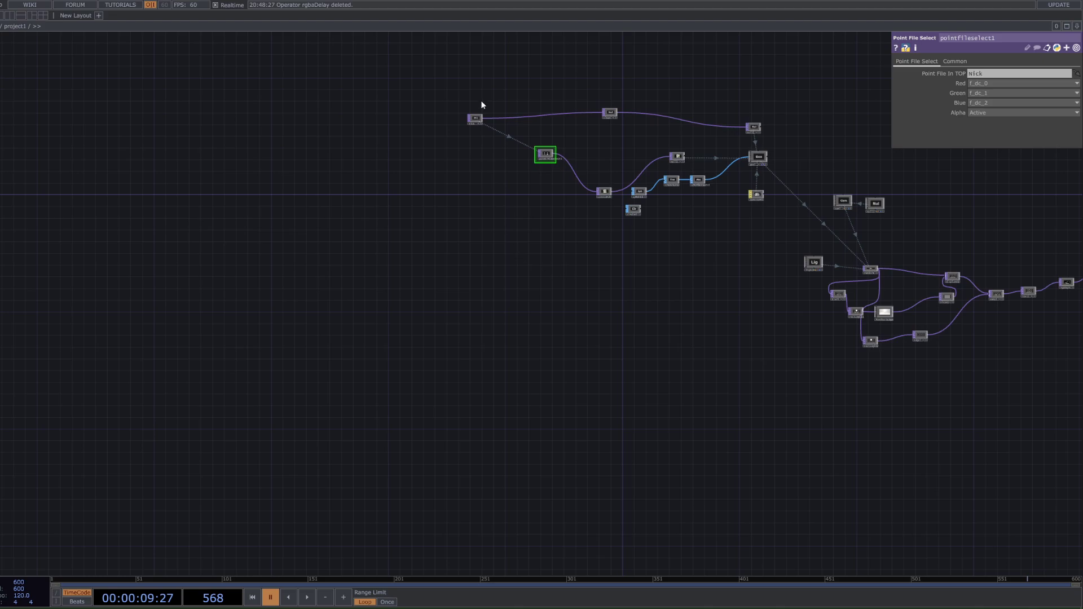
# Step: Add a new Point File In TOP below the existing one
pyautogui.scroll(3, 482, 104)
pyautogui.click(468, 135)
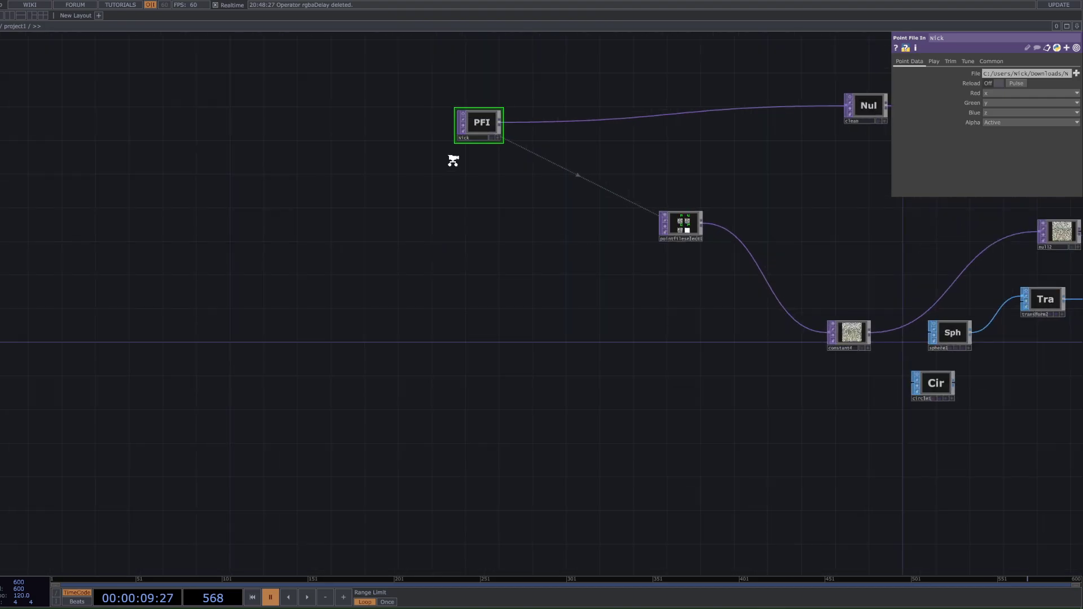
pyautogui.scroll(2, 450, 164)
pyautogui.press('Tab')
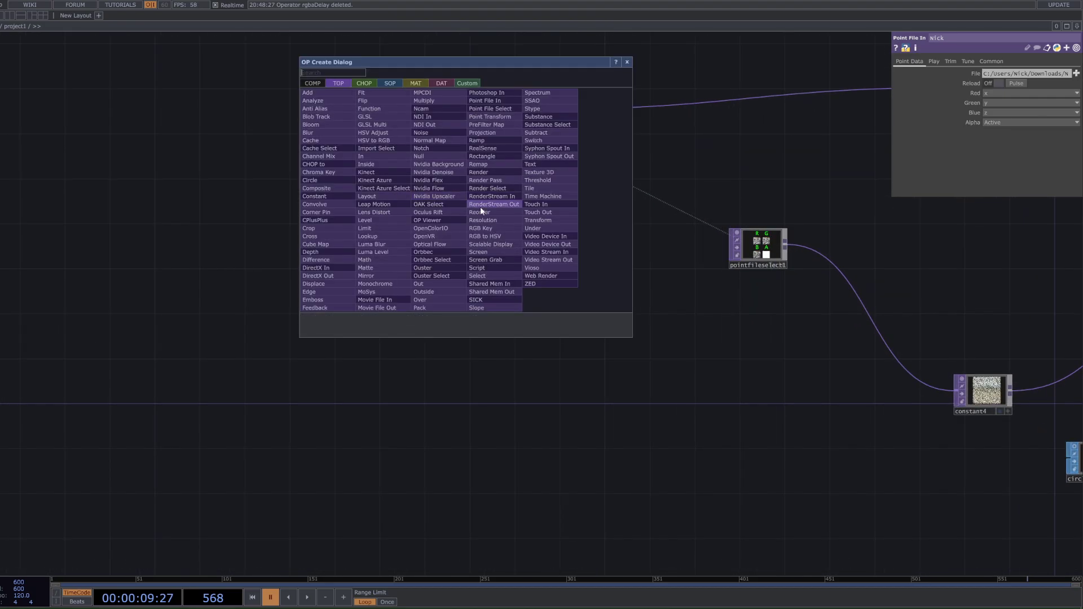
pyautogui.write('po')
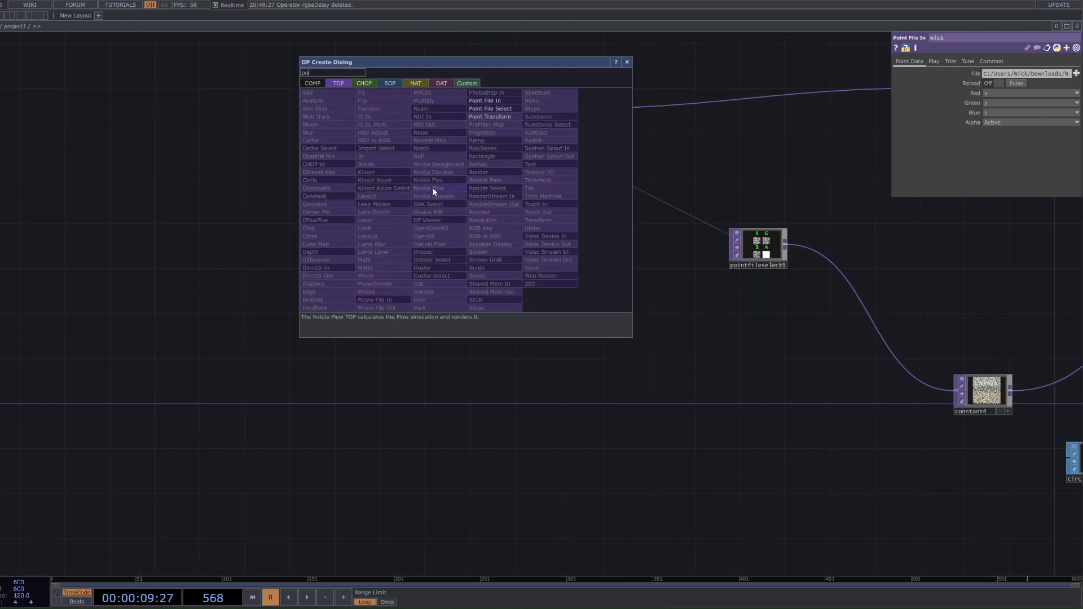
pyautogui.click(501, 102)
pyautogui.click(477, 237)
pyautogui.scroll(4, 489, 177)
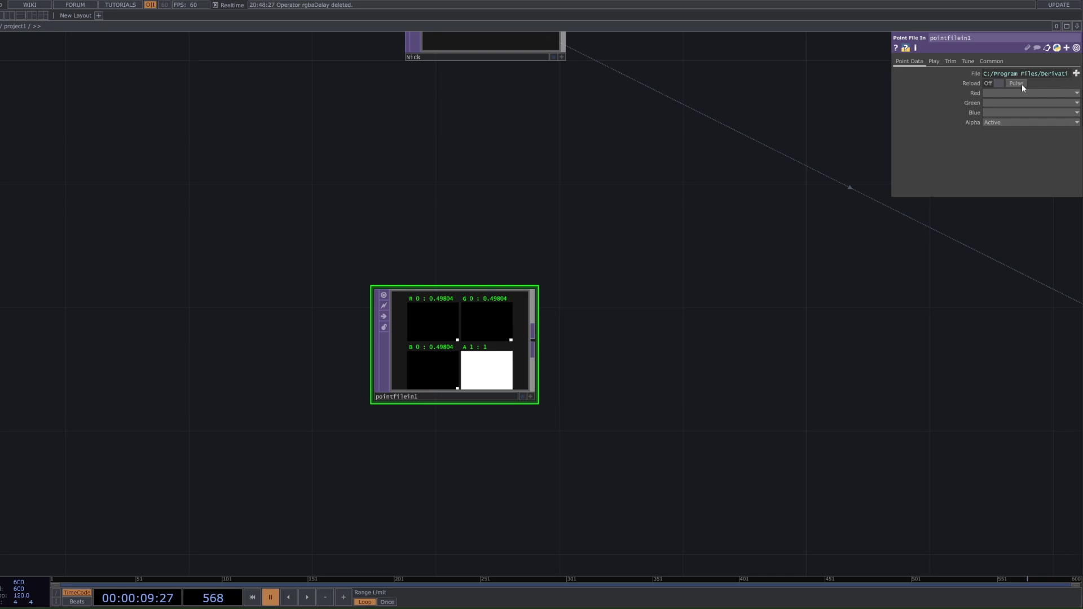
# Step: Browse the sample point cloud files without choosing one, and delete the new Point File In TOP
pyautogui.click(1075, 74)
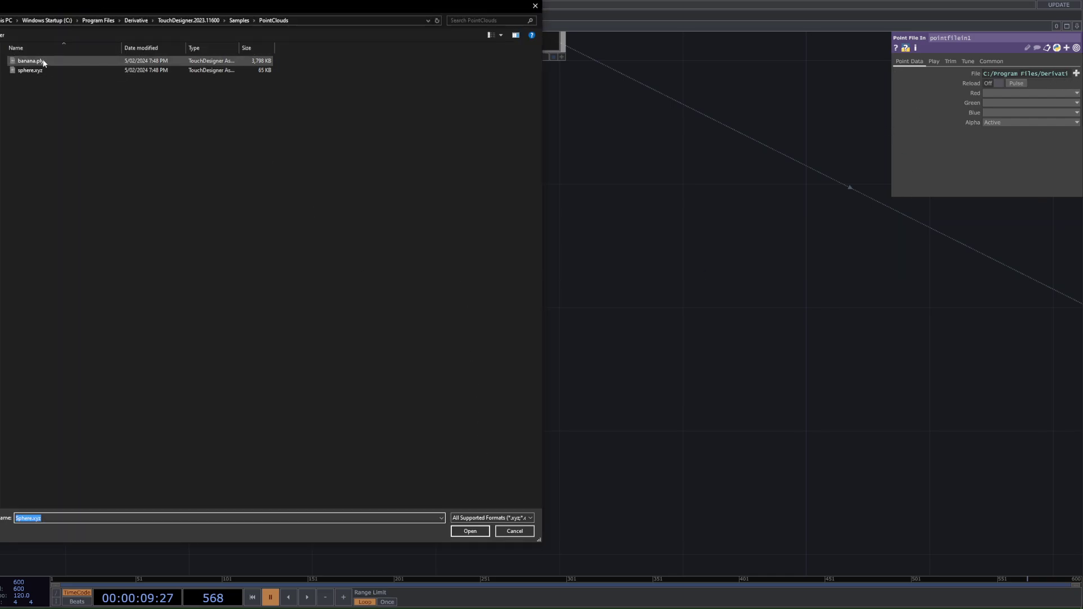
pyautogui.click(515, 532)
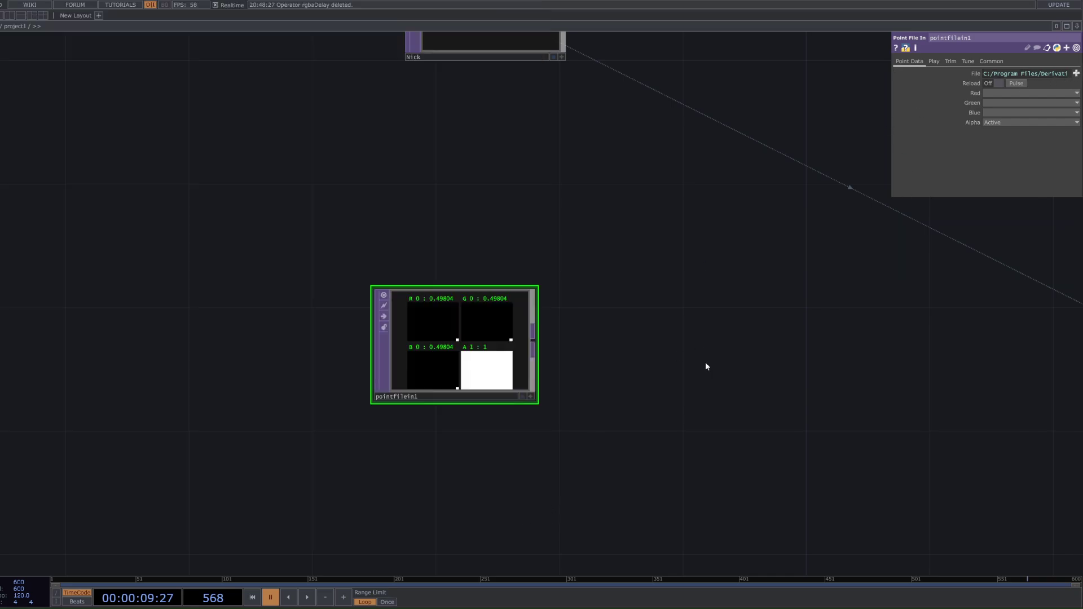
pyautogui.scroll(-3, 540, 302)
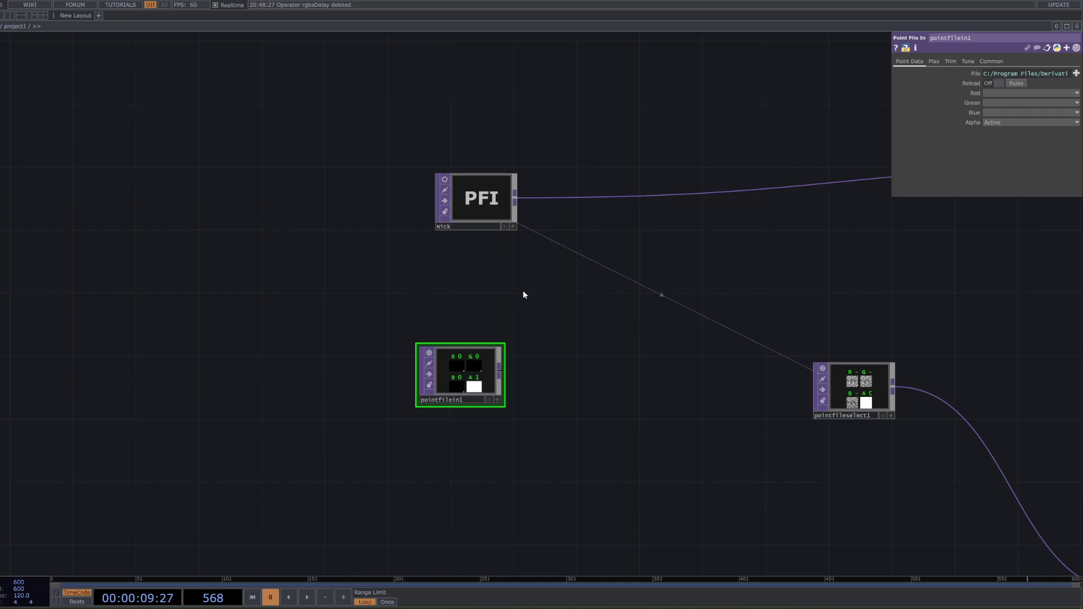
pyautogui.press('Delete')
# Step: Copy the existing Point File In TOP and paste it into the empty area below the network
pyautogui.click(461, 171)
pyautogui.hotkey('ctrl', 'c')
pyautogui.scroll(-6, 521, 312)
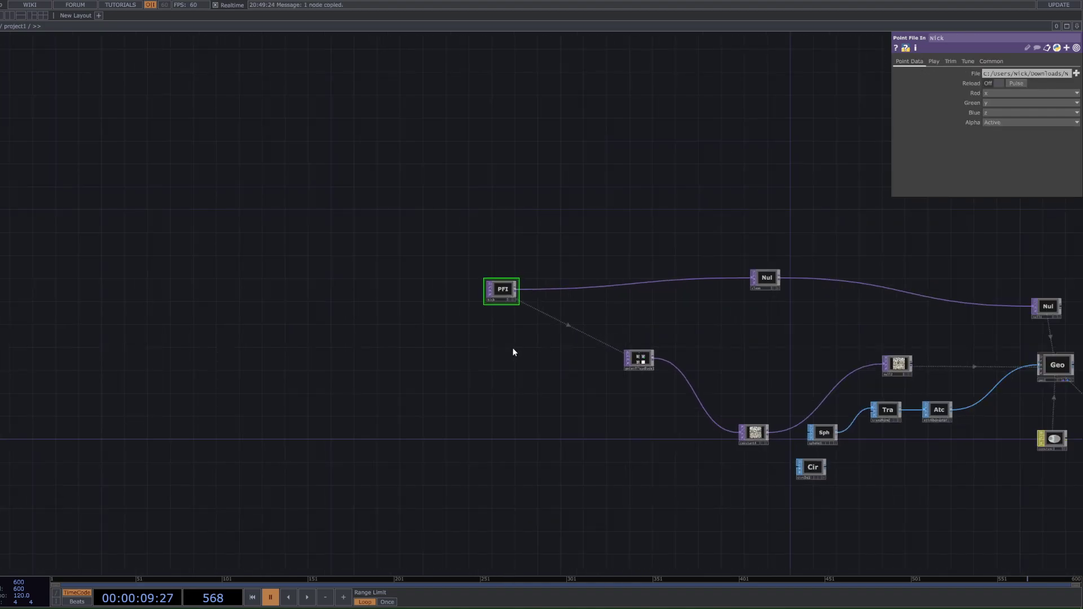
pyautogui.moveTo(538, 374); pyautogui.dragTo(503, 220)
pyautogui.moveTo(497, 353); pyautogui.dragTo(475, 297)
pyautogui.scroll(-2, 465, 343)
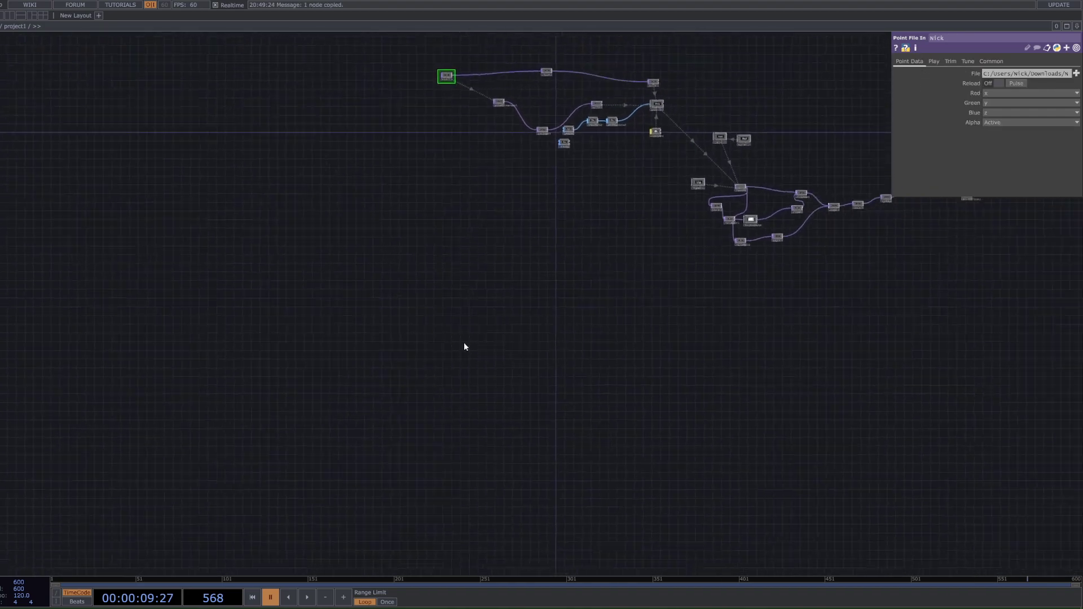
pyautogui.hotkey('ctrl', 'v')
pyautogui.scroll(5, 489, 348)
pyautogui.press('h')
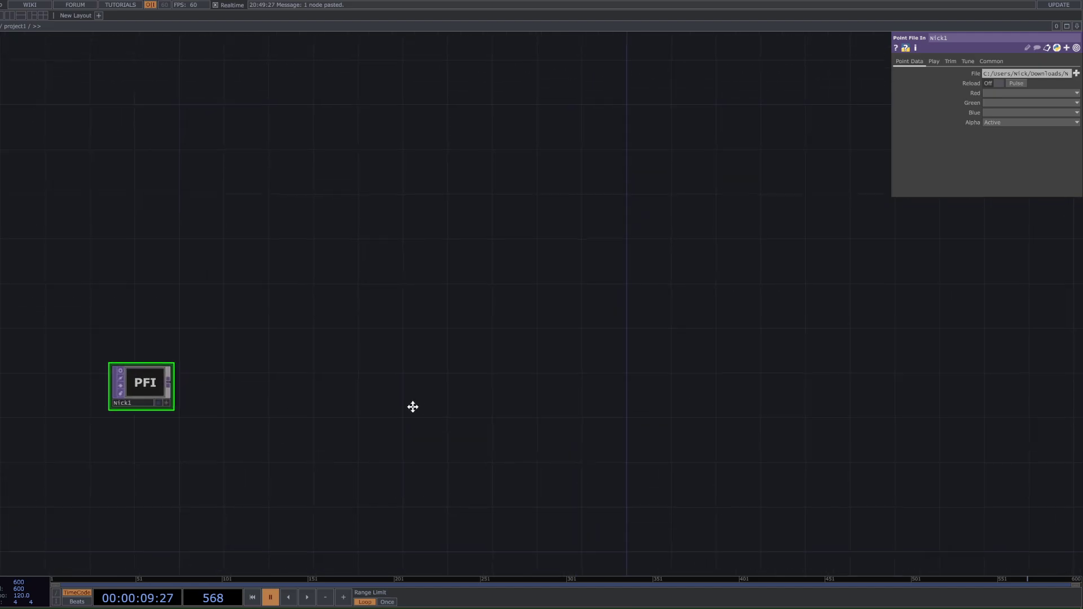
# Step: Add a Null TOP connected to the output of the pasted Point File In
pyautogui.scroll(4, 410, 313)
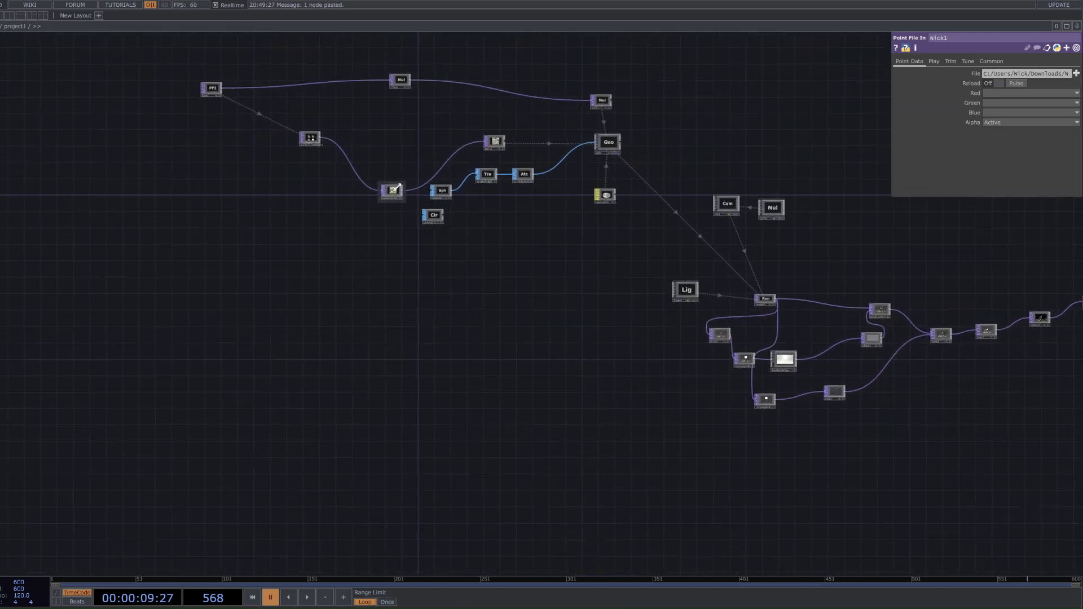
pyautogui.moveTo(382, 435); pyautogui.dragTo(404, 210)
pyautogui.scroll(3, 266, 427)
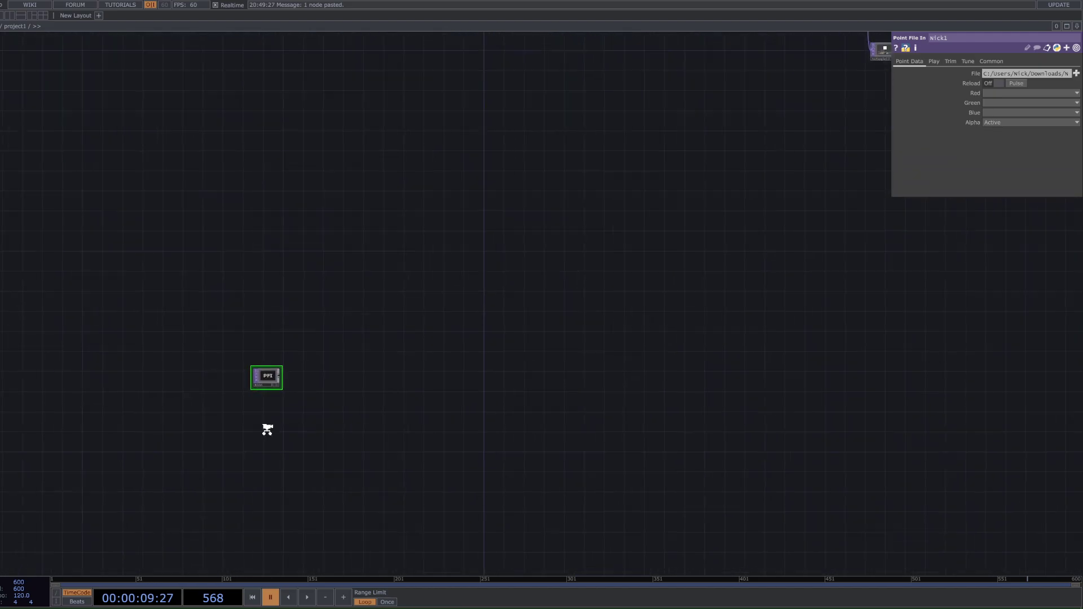
pyautogui.rightClick(289, 340)
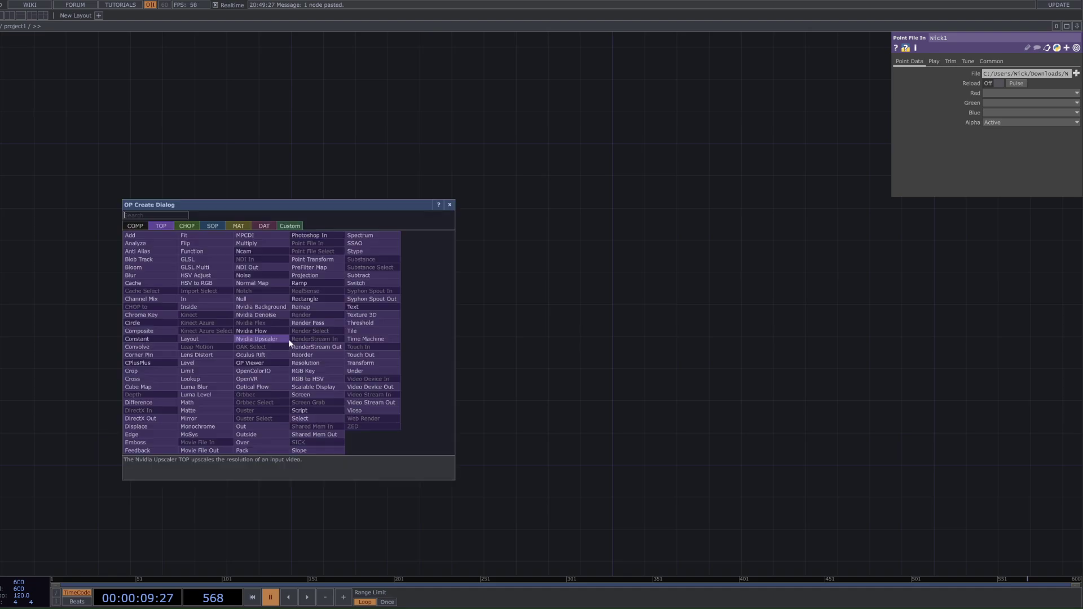
pyautogui.write('nu')
pyautogui.press('Return')
pyautogui.click(548, 346)
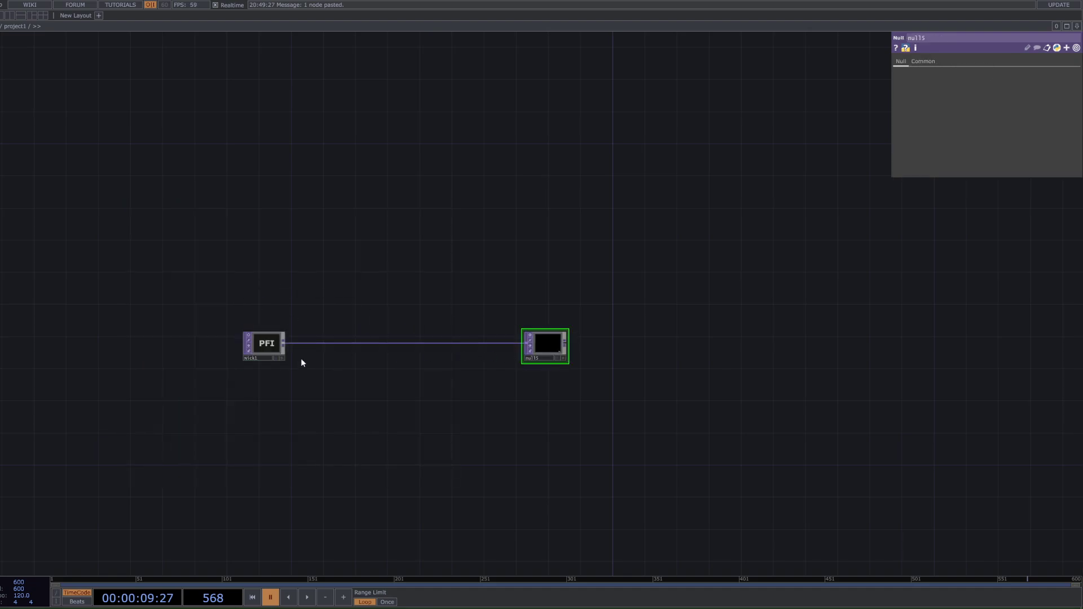
# Step: Check the Red channel options of the pasted Point File In
pyautogui.click(266, 346)
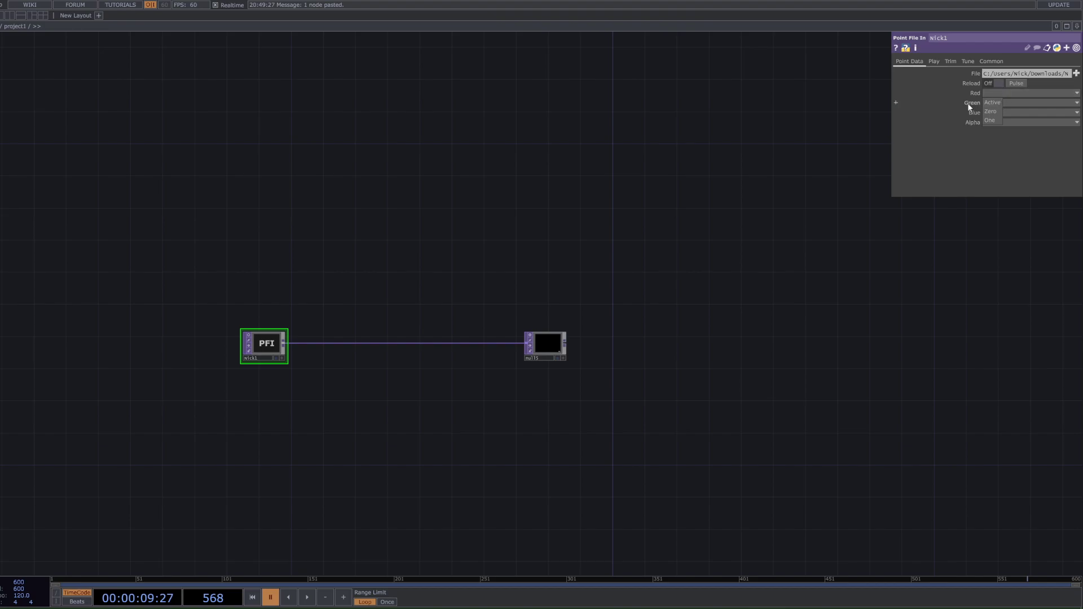
pyautogui.scroll(-3, 334, 343)
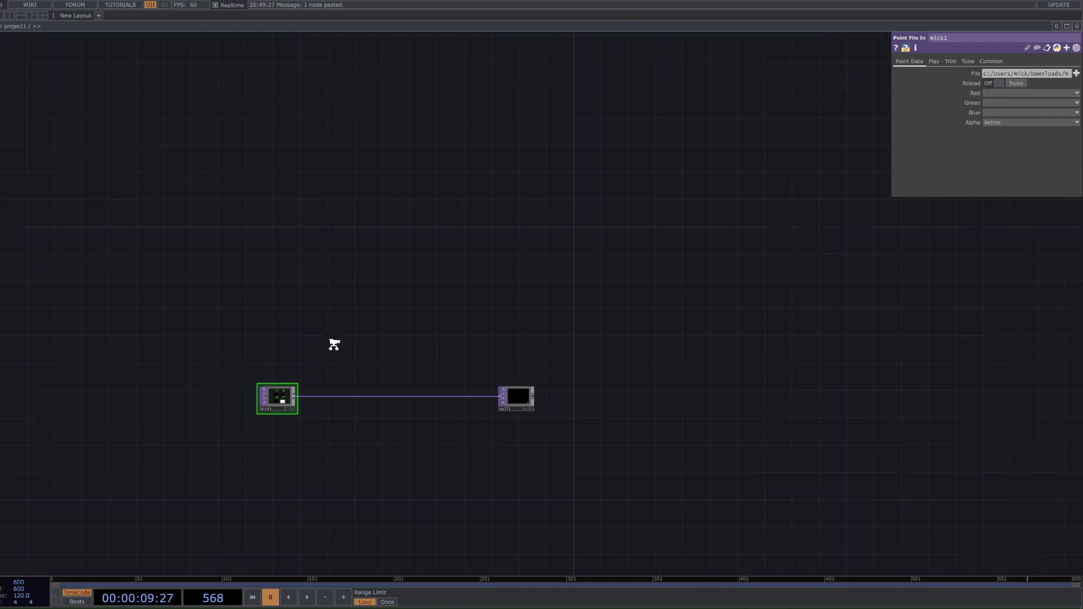
pyautogui.click(1000, 94)
pyautogui.click(1000, 94)
pyautogui.scroll(-3, 604, 226)
# Step: Move the original Point File In down to just above its pasted copy
pyautogui.moveTo(511, 252); pyautogui.dragTo(634, 379)
pyautogui.click(547, 69)
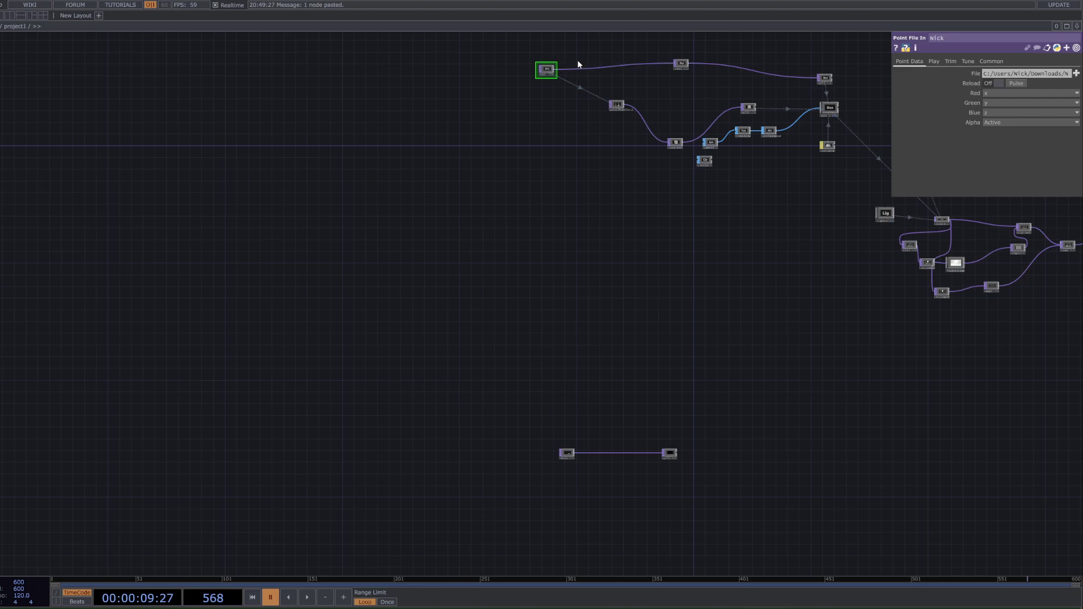
pyautogui.moveTo(547, 76); pyautogui.dragTo(551, 379)
pyautogui.hotkey('ctrl', 'z')
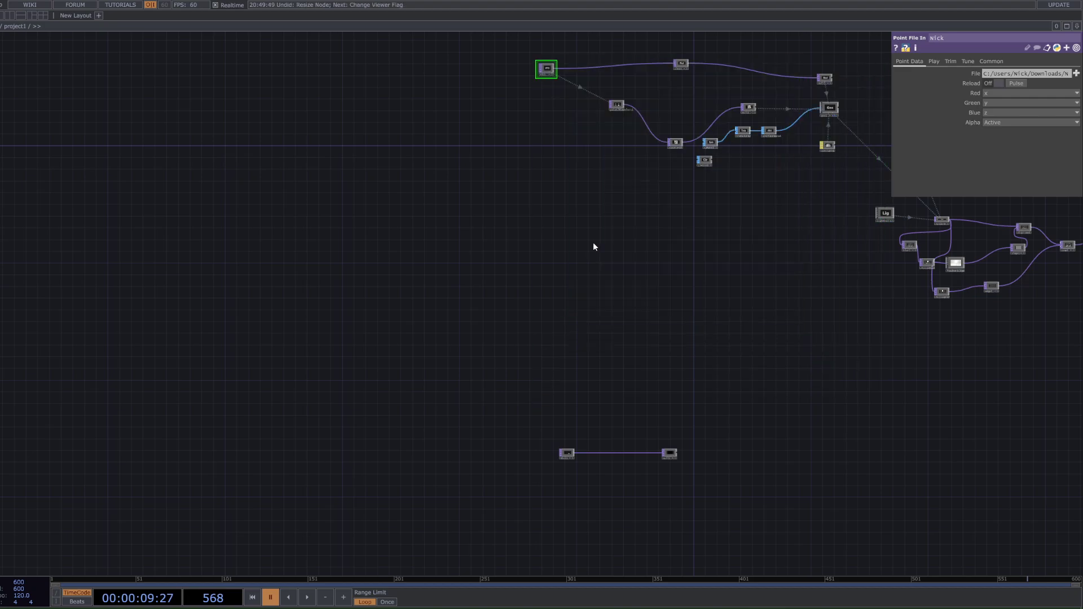
pyautogui.moveTo(542, 66); pyautogui.dragTo(554, 418)
pyautogui.scroll(5, 600, 405)
pyautogui.moveTo(613, 356); pyautogui.dragTo(573, 231)
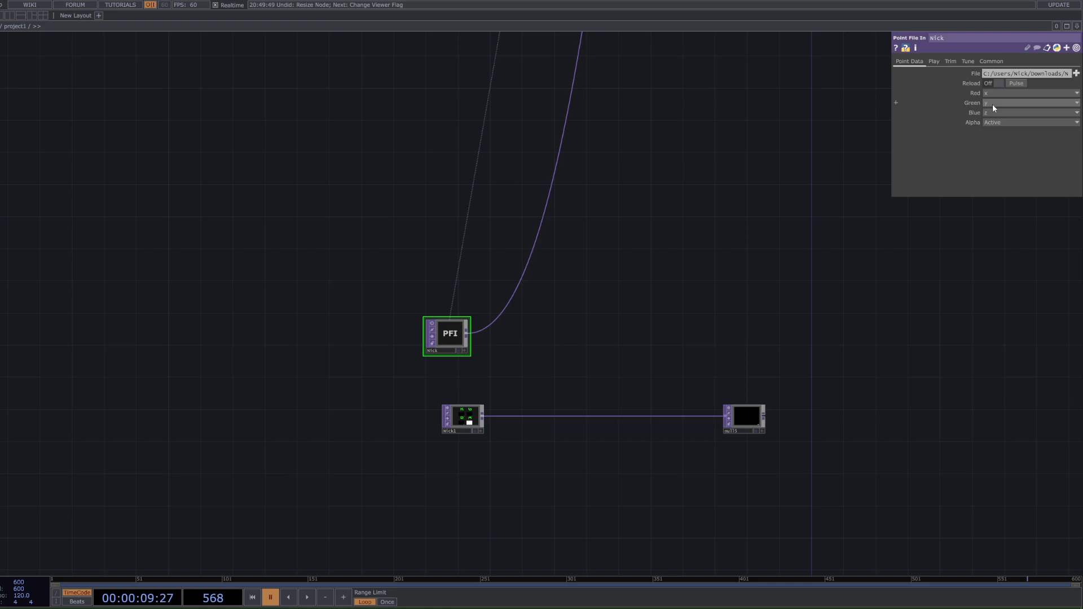
# Step: Connect the original Point File In to the new Null in place of the copy and inspect the Null's image
pyautogui.moveTo(467, 333); pyautogui.dragTo(726, 416)
pyautogui.scroll(5, 750, 419)
pyautogui.click(743, 413)
pyautogui.scroll(4, 743, 413)
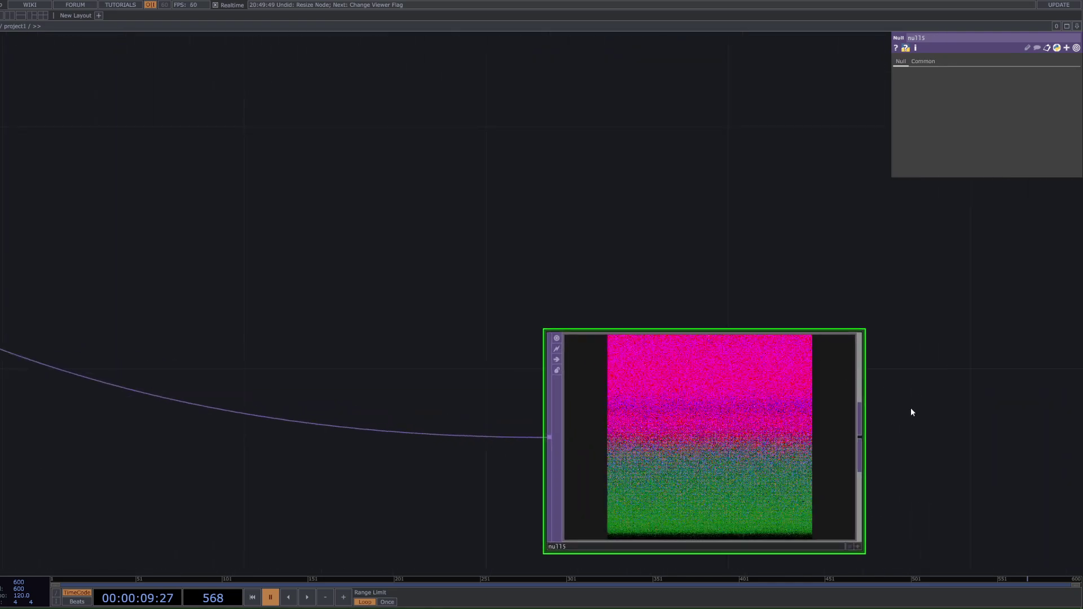
pyautogui.scroll(2, 856, 312)
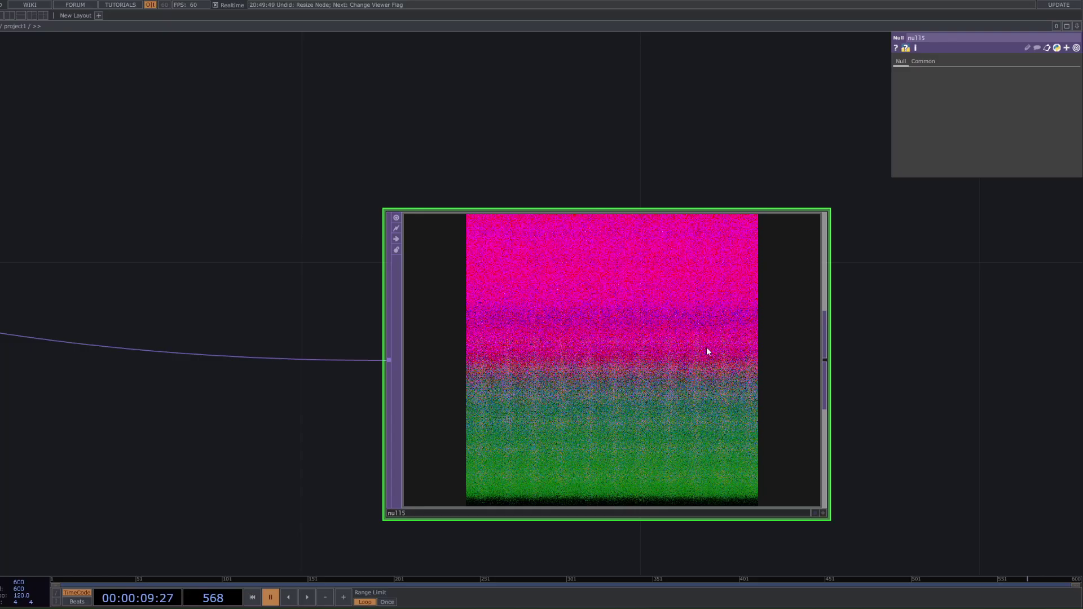
pyautogui.scroll(-10, 778, 459)
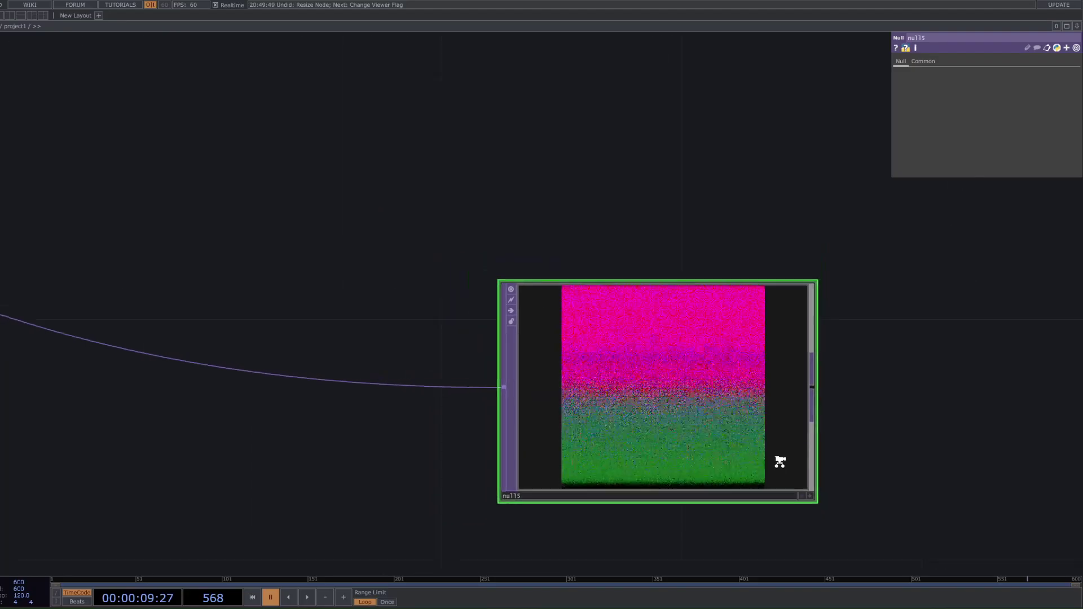
# Step: Move the disconnected Point File In copy away from the original node and its Null
pyautogui.scroll(-2, 432, 385)
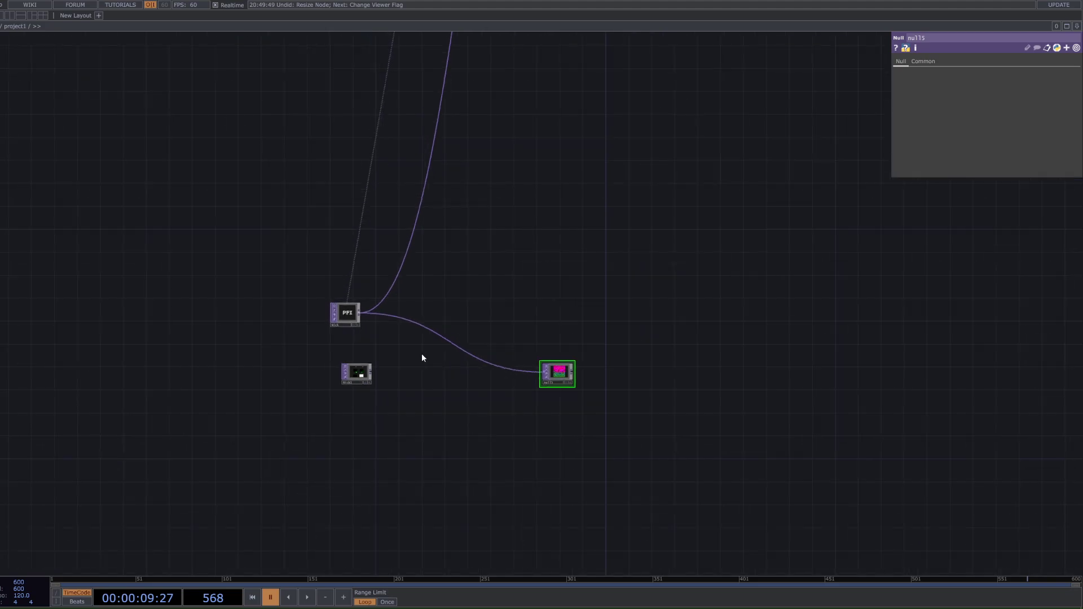
pyautogui.moveTo(358, 374); pyautogui.dragTo(129, 253)
pyautogui.moveTo(375, 318); pyautogui.dragTo(355, 239)
# Step: Add a Point File Select below the original Point File In and reference that Point File In as its source
pyautogui.press('Tab')
pyautogui.write('poi')
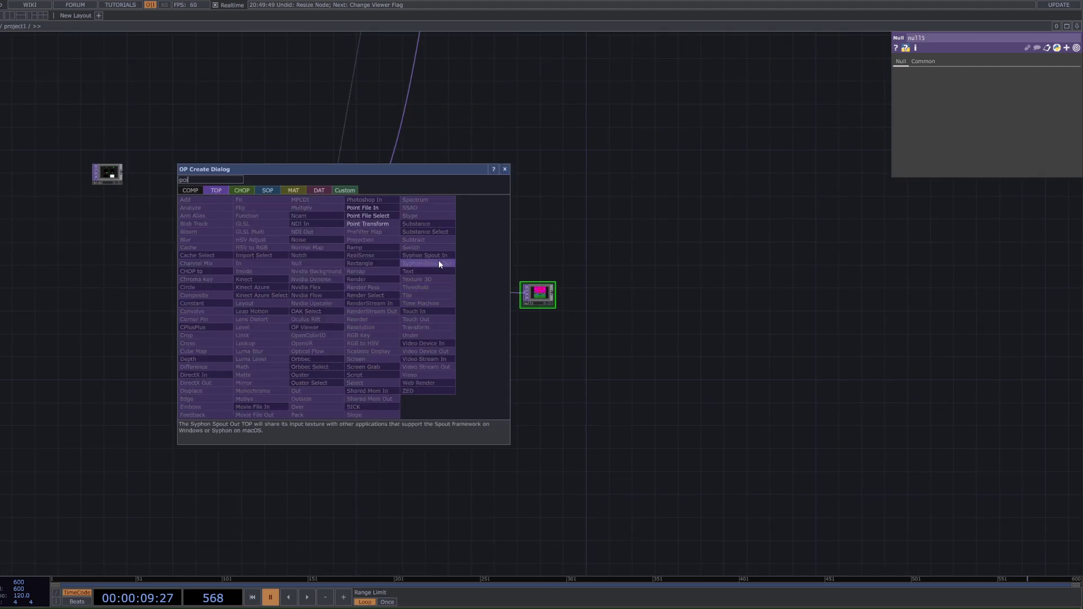
pyautogui.click(367, 216)
pyautogui.click(355, 364)
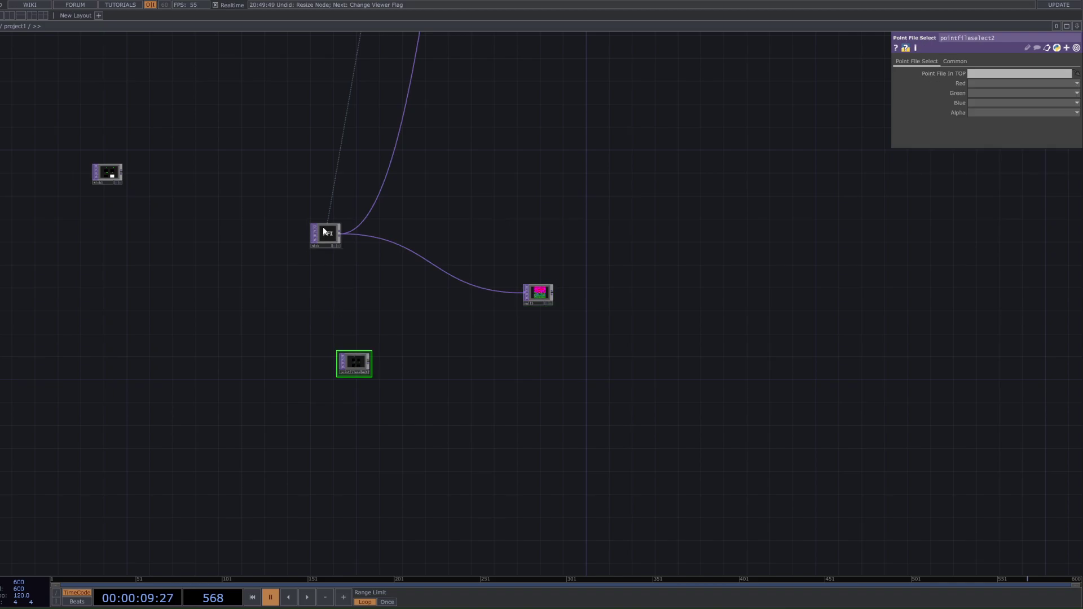
pyautogui.scroll(5, 356, 363)
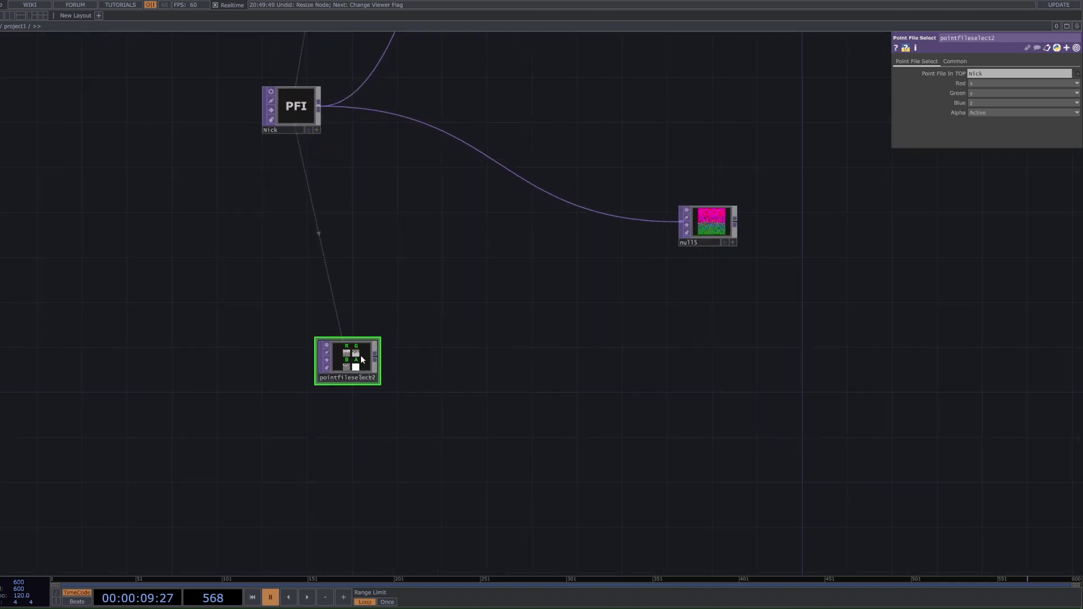
# Step: Set the Point File Select's Red, Green and Blue channels to f_dc_0, f_dc_1 and f_dc_2
pyautogui.click(986, 83)
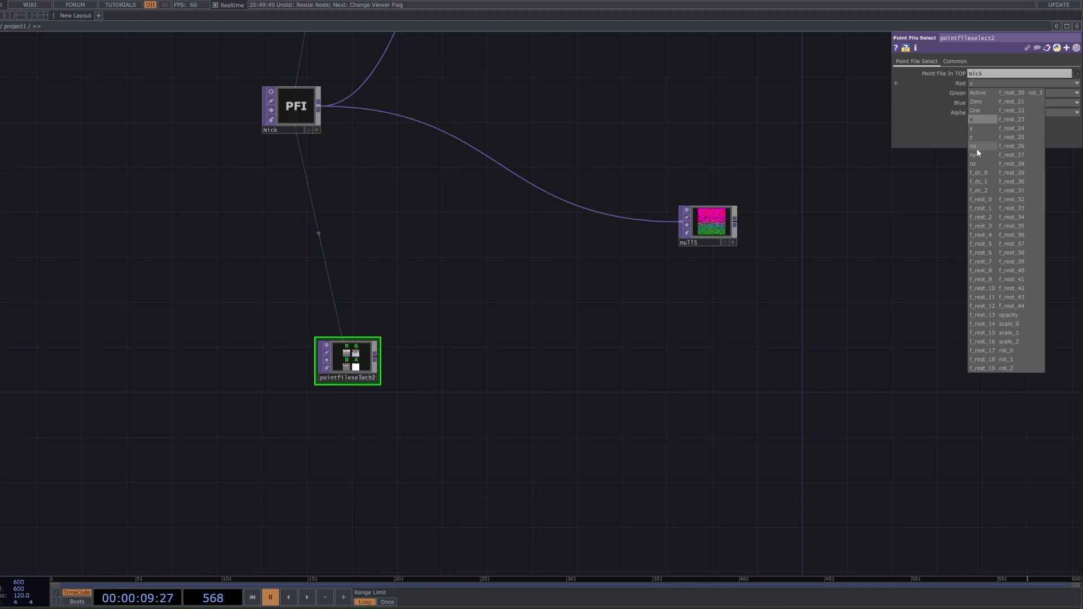
pyautogui.click(932, 126)
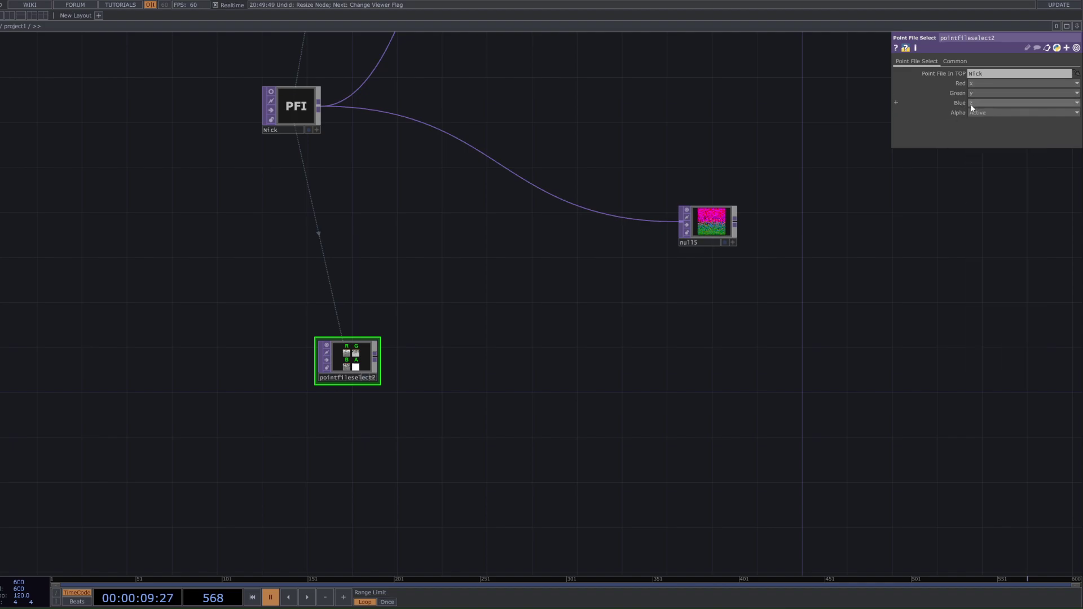
pyautogui.click(990, 83)
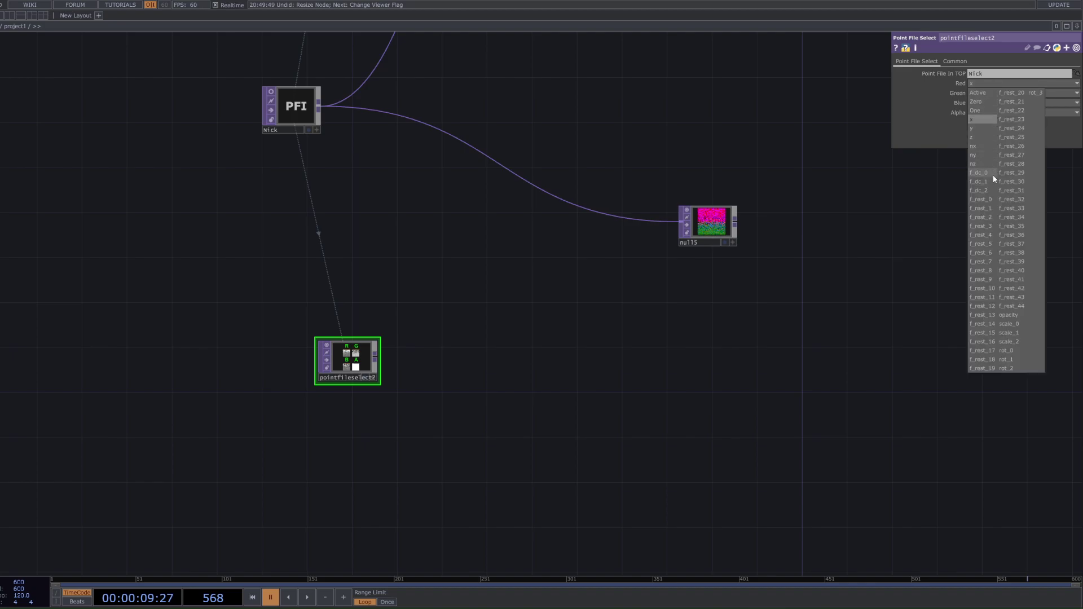
pyautogui.click(991, 174)
pyautogui.click(983, 93)
pyautogui.click(982, 191)
pyautogui.click(987, 103)
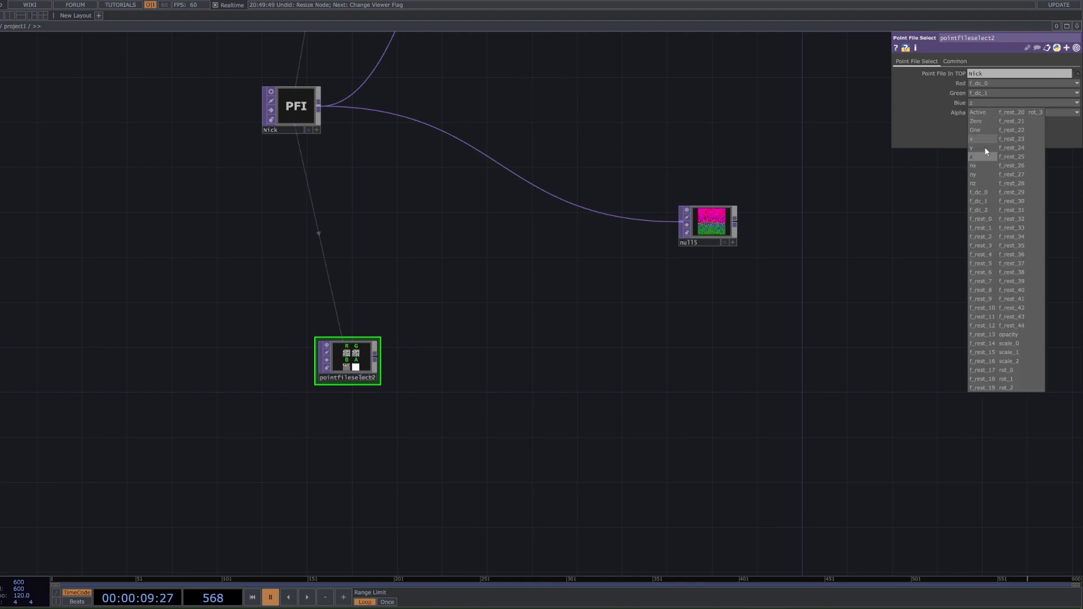
pyautogui.click(987, 213)
pyautogui.click(986, 104)
pyautogui.click(991, 208)
# Step: Move the Point File Select directly below the Point File In and align the position Null level with the Point File In
pyautogui.scroll(-5, 804, 254)
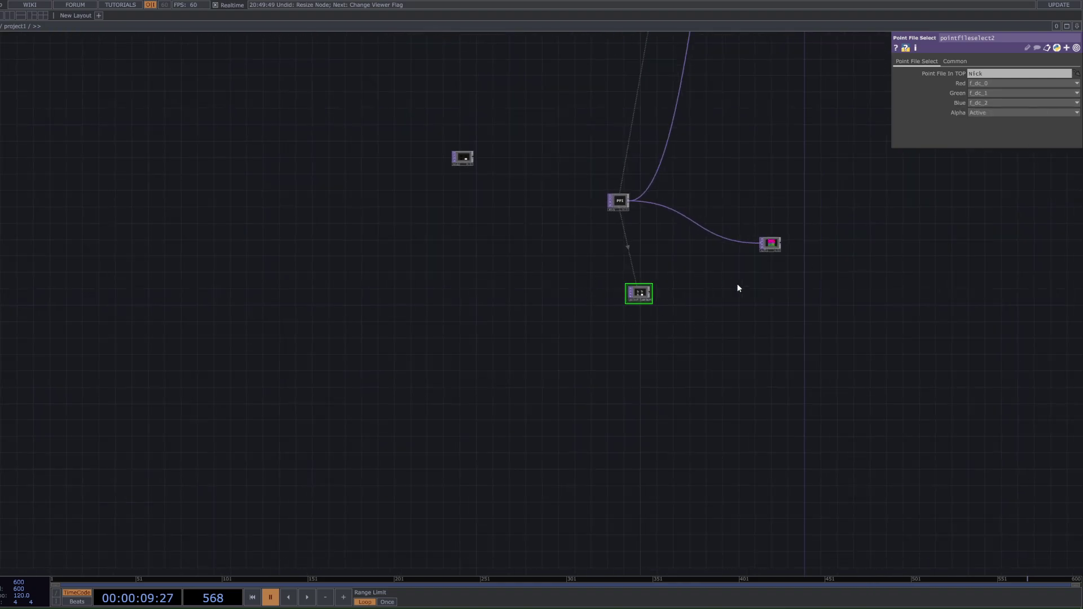
pyautogui.moveTo(647, 292); pyautogui.dragTo(605, 324)
pyautogui.moveTo(708, 295); pyautogui.dragTo(601, 300)
pyautogui.scroll(3, 602, 300)
pyautogui.moveTo(682, 292); pyautogui.dragTo(660, 321)
pyautogui.moveTo(661, 259); pyautogui.dragTo(439, 255)
pyautogui.scroll(-2, 439, 255)
pyautogui.scroll(-1, 439, 254)
# Step: Connect a new Null to the Point File Select's output and inspect the Null's colour image up close
pyautogui.scroll(8, 332, 366)
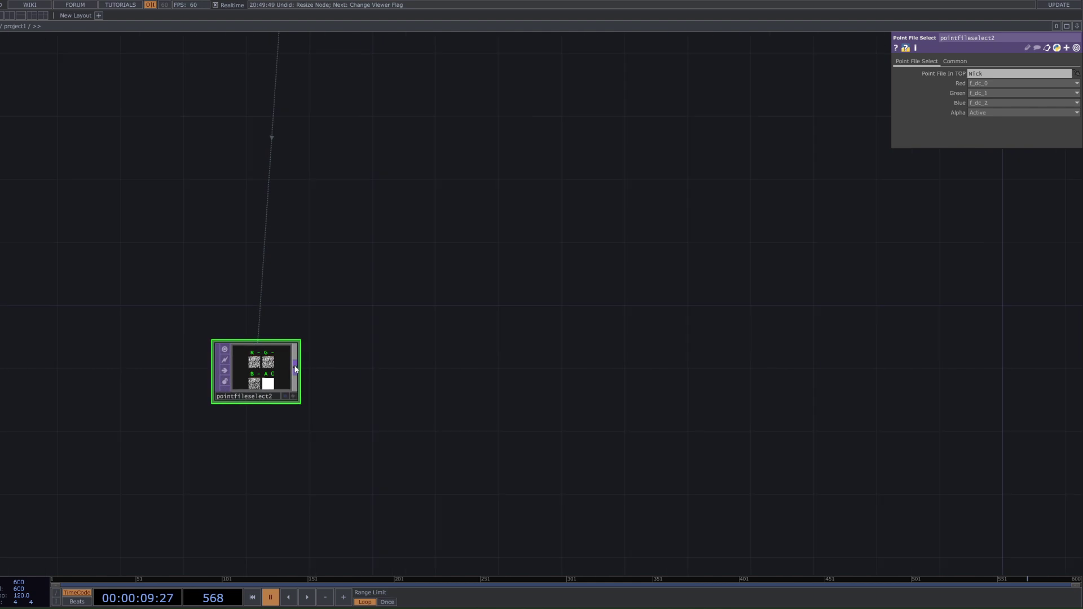
pyautogui.rightClick(296, 369)
pyautogui.click(265, 325)
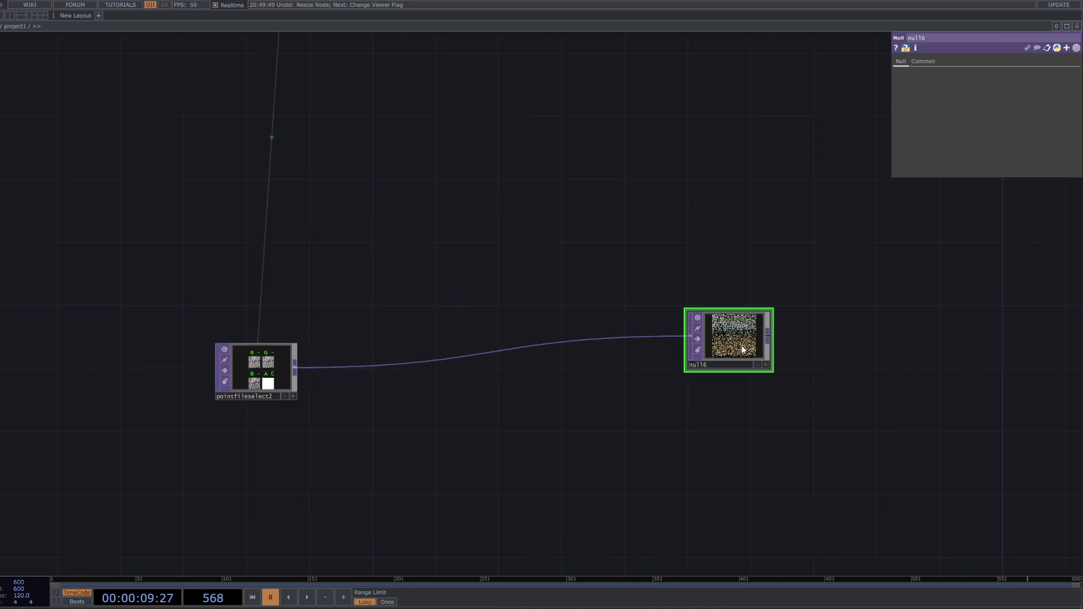
pyautogui.click(822, 369)
pyautogui.scroll(8, 822, 369)
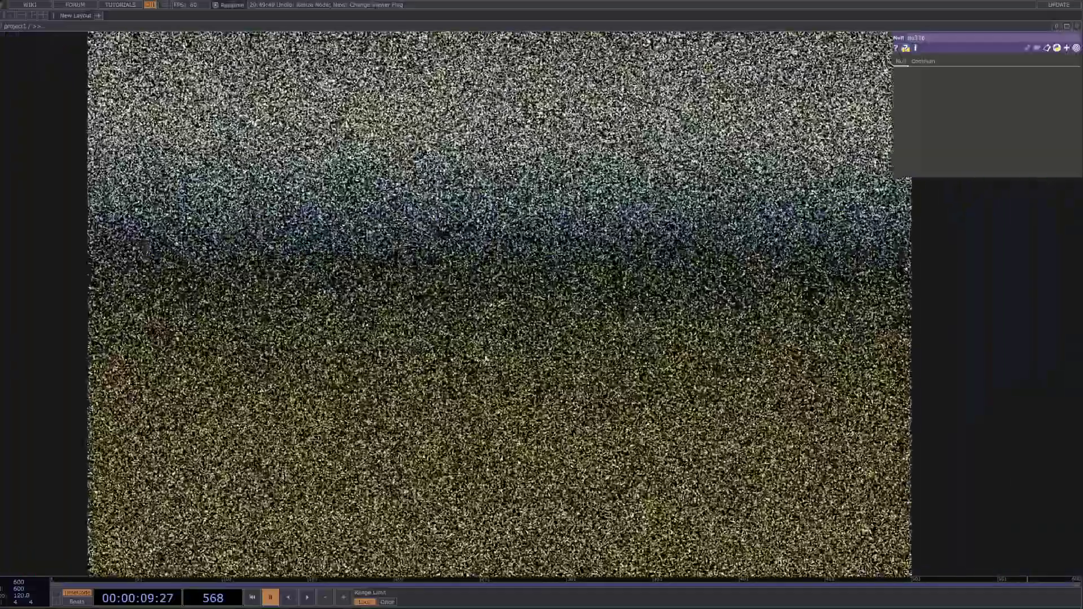
pyautogui.scroll(-8, 432, 311)
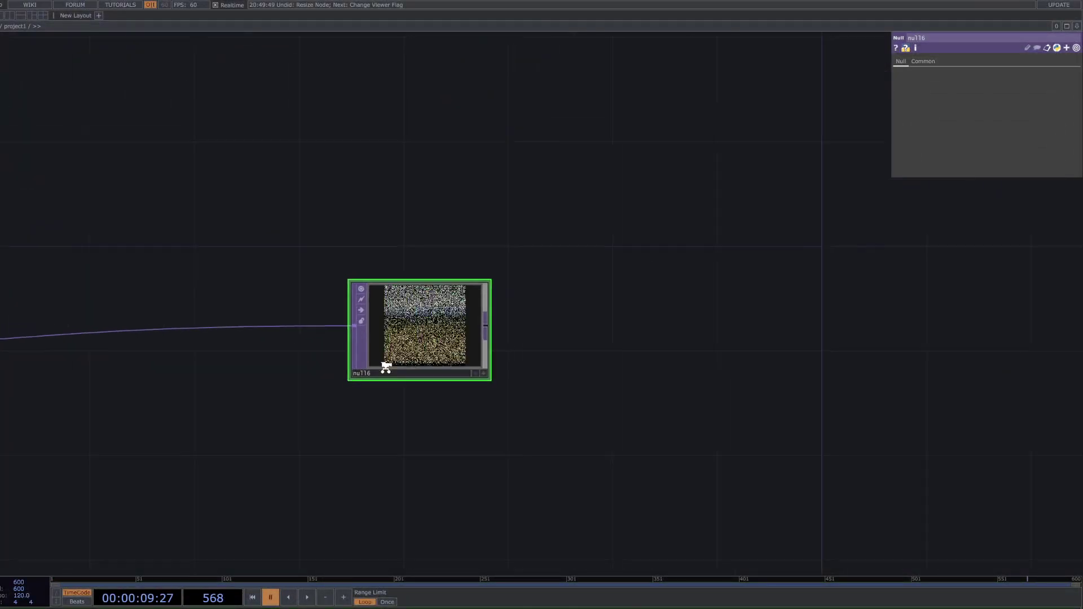
# Step: Insert a Constant TOP between the Point File Select and its Null, and lower its Alpha to about 0.418
pyautogui.scroll(-3, 257, 374)
pyautogui.moveTo(301, 348); pyautogui.dragTo(412, 395)
pyautogui.scroll(-4, 465, 340)
pyautogui.moveTo(492, 303); pyautogui.dragTo(502, 374)
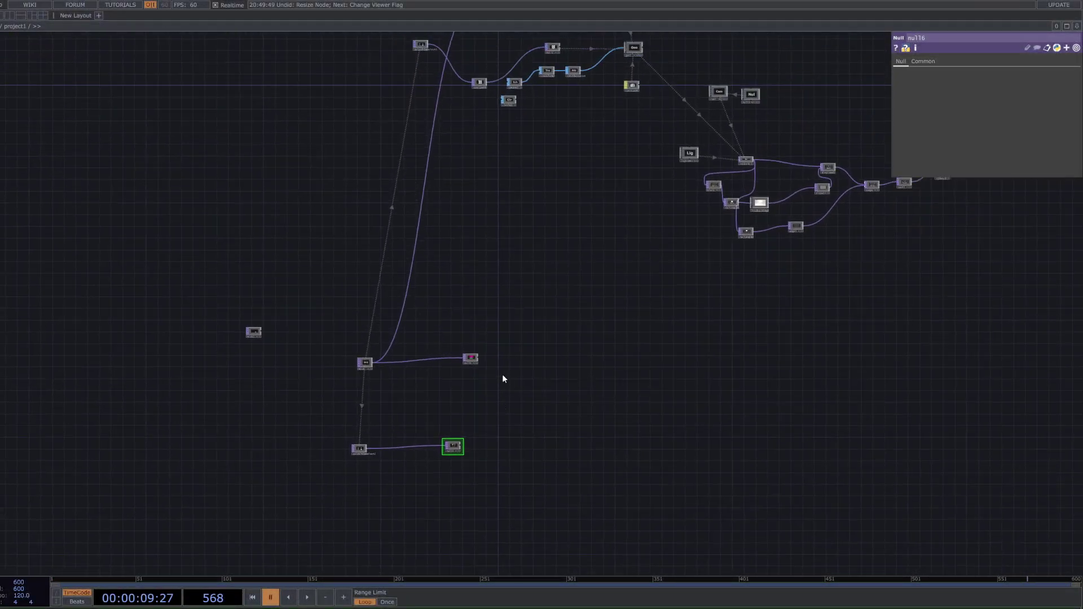
pyautogui.scroll(6, 460, 381)
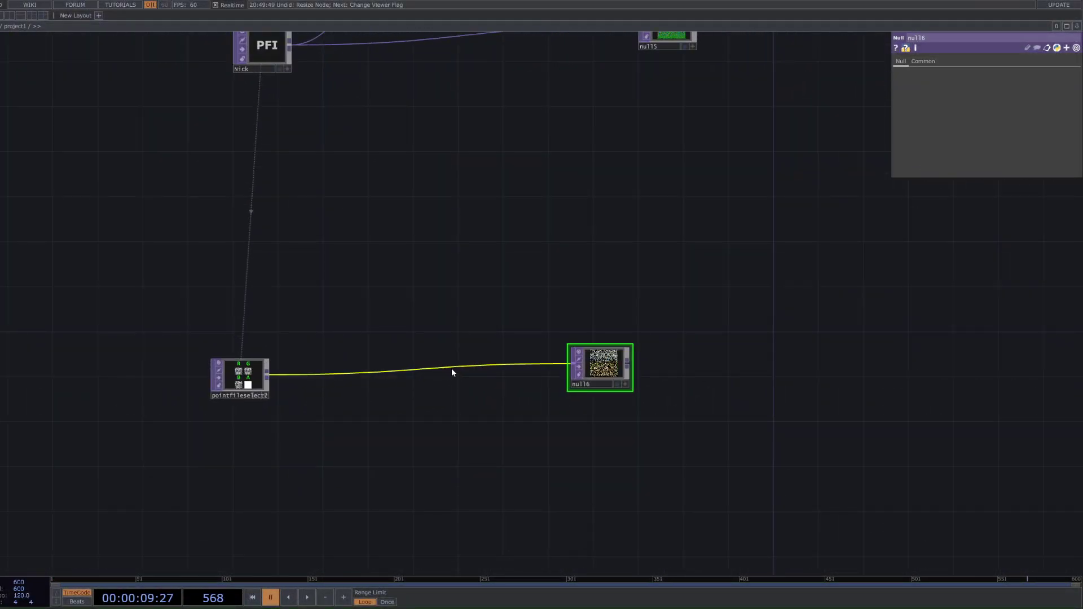
pyautogui.rightClick(452, 369)
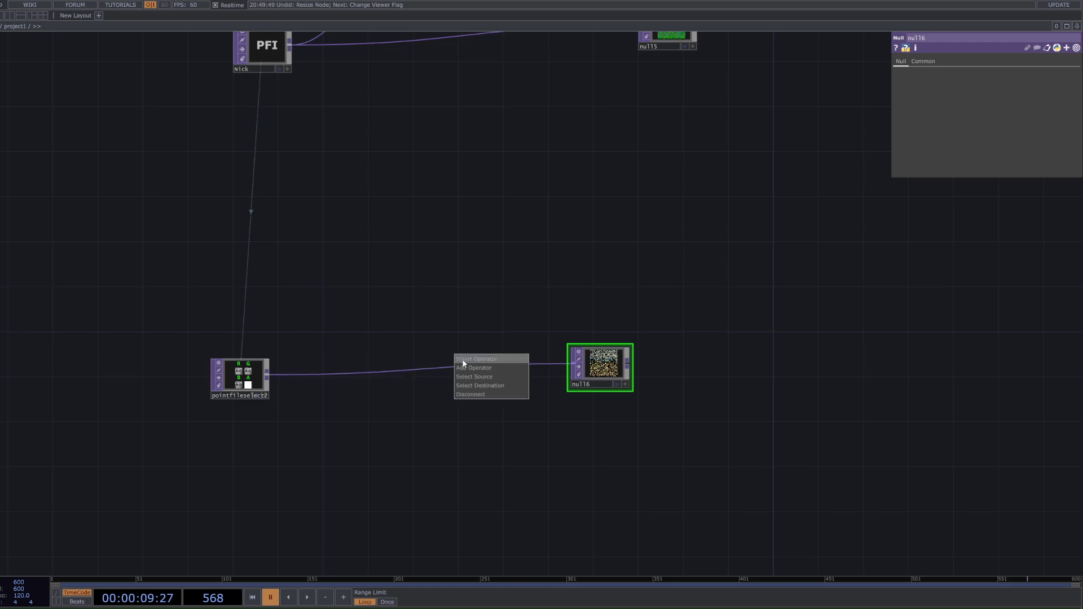
pyautogui.click(464, 361)
pyautogui.write('con')
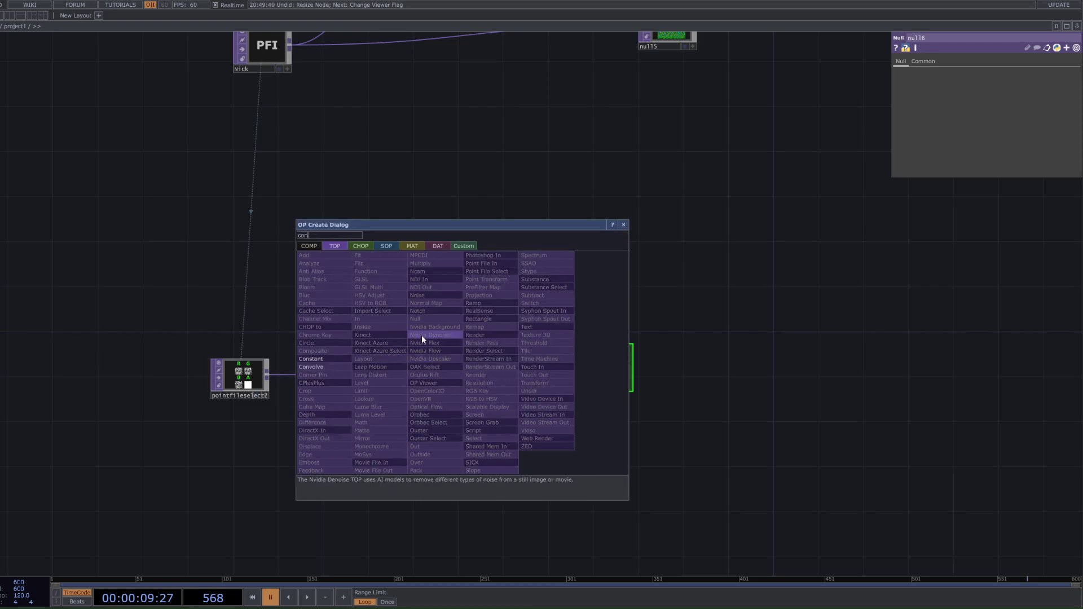
pyautogui.click(337, 359)
pyautogui.scroll(4, 491, 369)
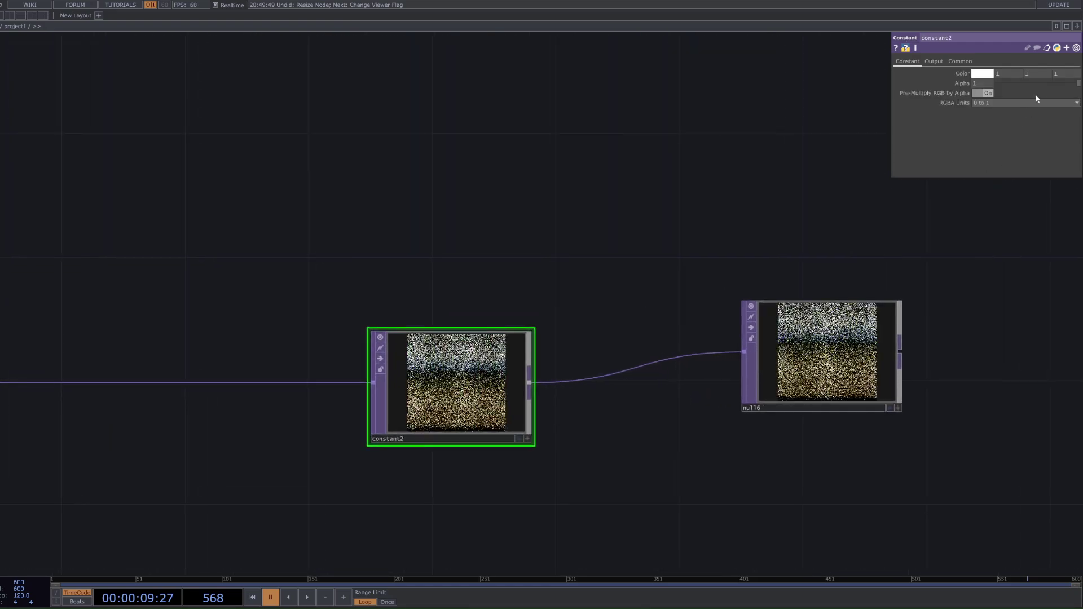
pyautogui.moveTo(1070, 85); pyautogui.dragTo(1031, 87)
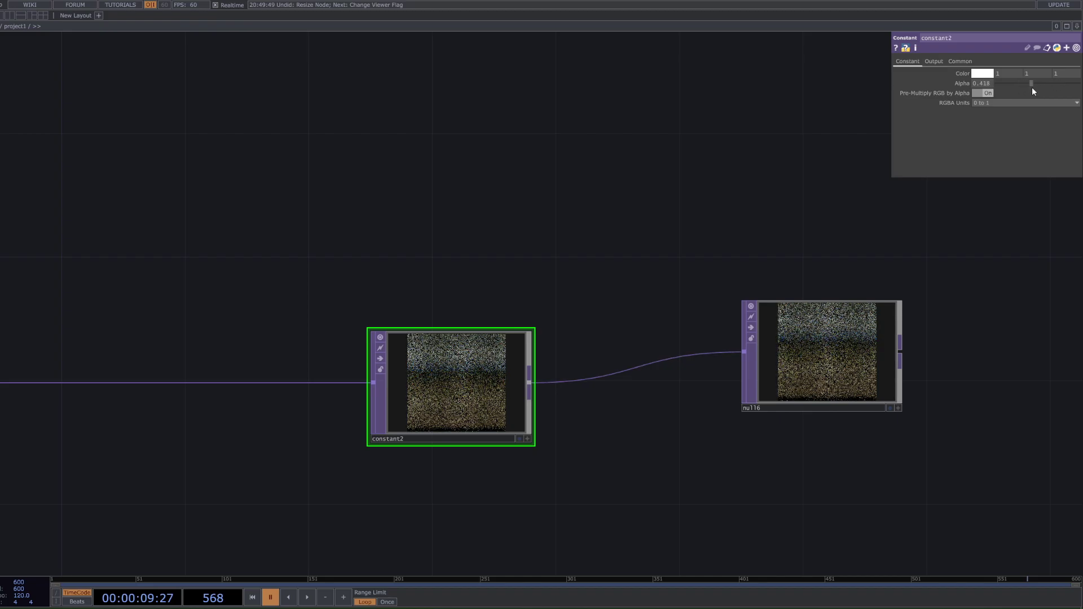
# Step: Add a Circle SOP in the empty area beside the position and colour Nulls
pyautogui.moveTo(697, 223); pyautogui.dragTo(486, 240)
pyautogui.scroll(-3, 486, 240)
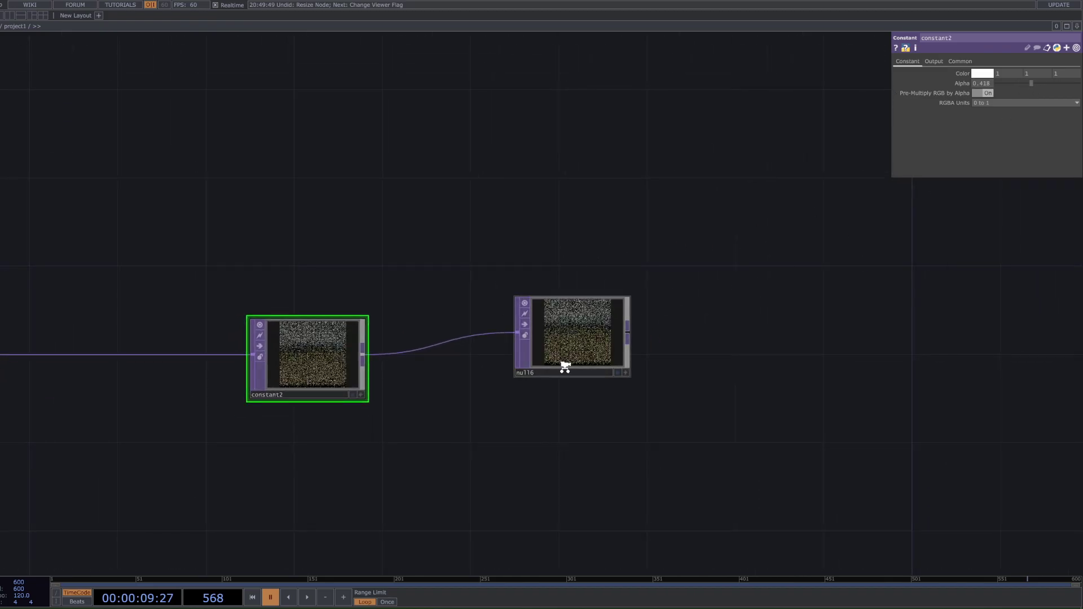
pyautogui.scroll(-5, 561, 365)
pyautogui.scroll(-3, 297, 414)
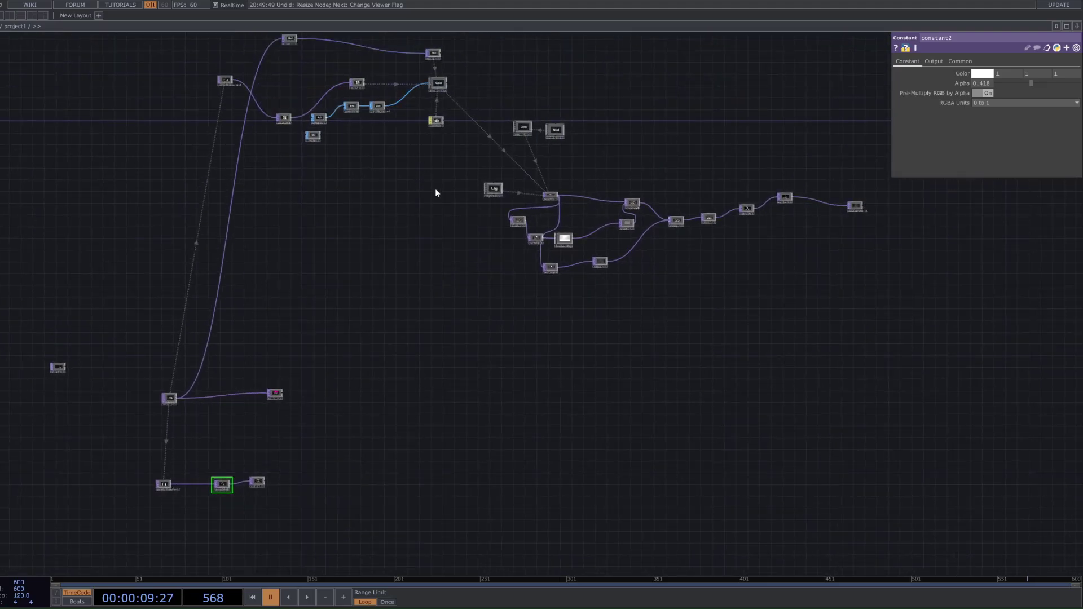
pyautogui.scroll(3, 365, 450)
pyautogui.moveTo(368, 466); pyautogui.dragTo(333, 322)
pyautogui.scroll(5, 85, 333)
pyautogui.moveTo(389, 362); pyautogui.dragTo(300, 468)
pyautogui.press('Tab')
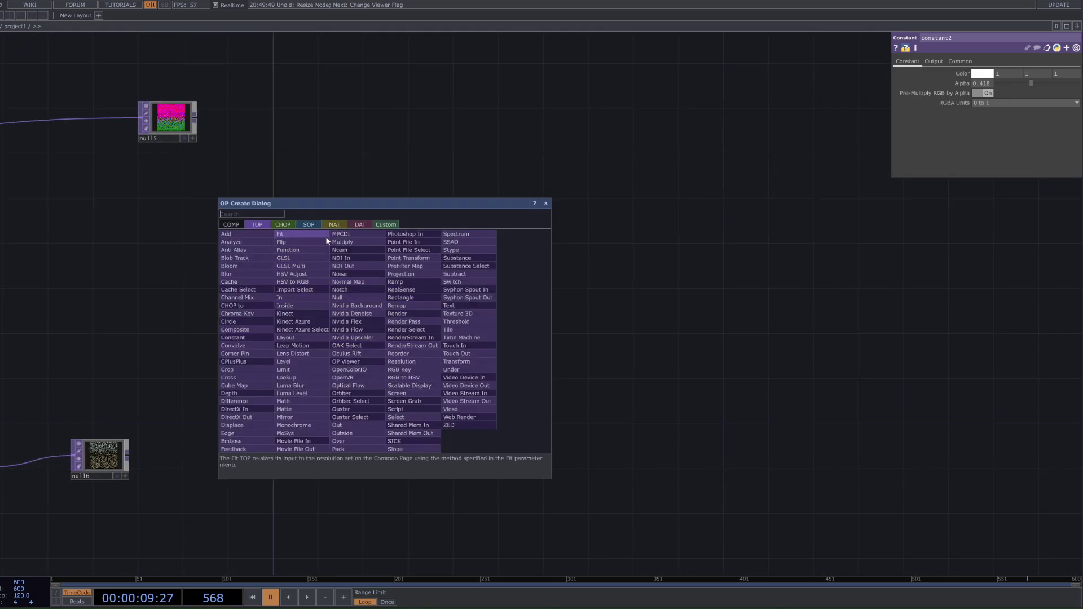
pyautogui.click(308, 225)
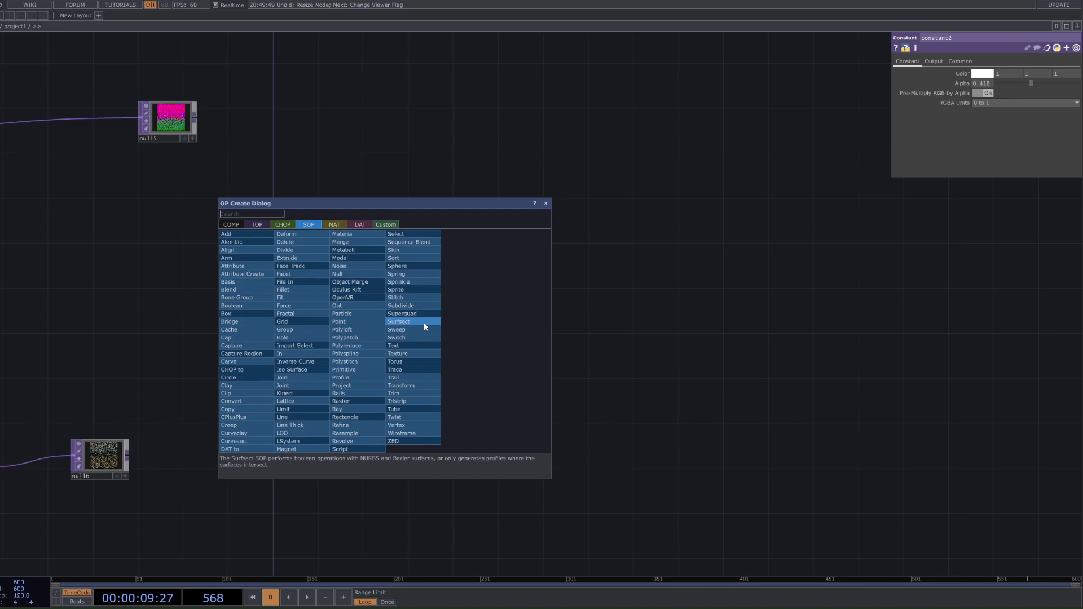
pyautogui.write('cir')
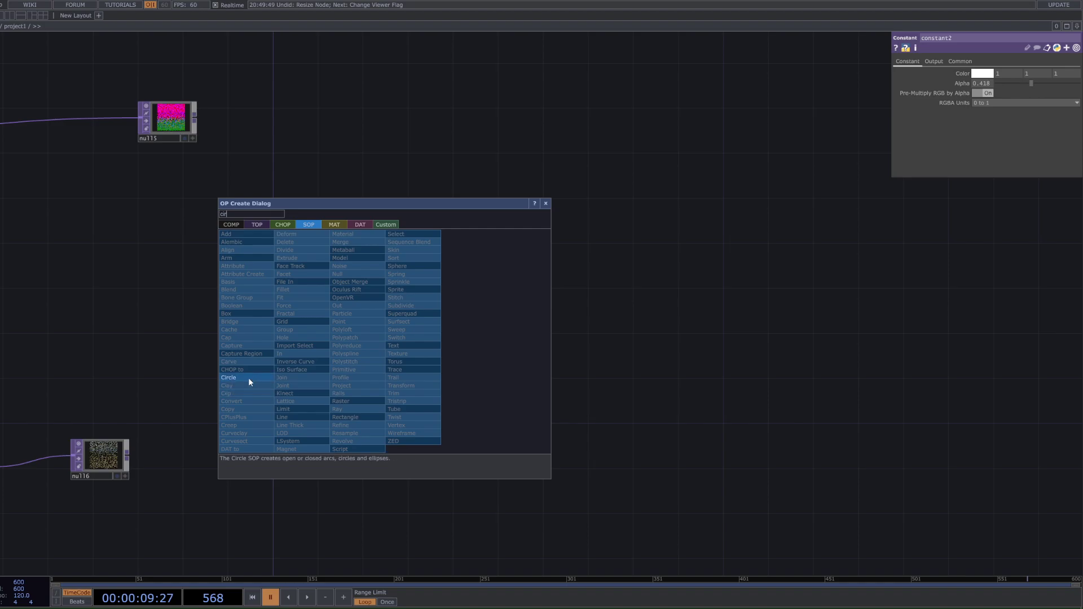
pyautogui.click(248, 377)
pyautogui.click(397, 306)
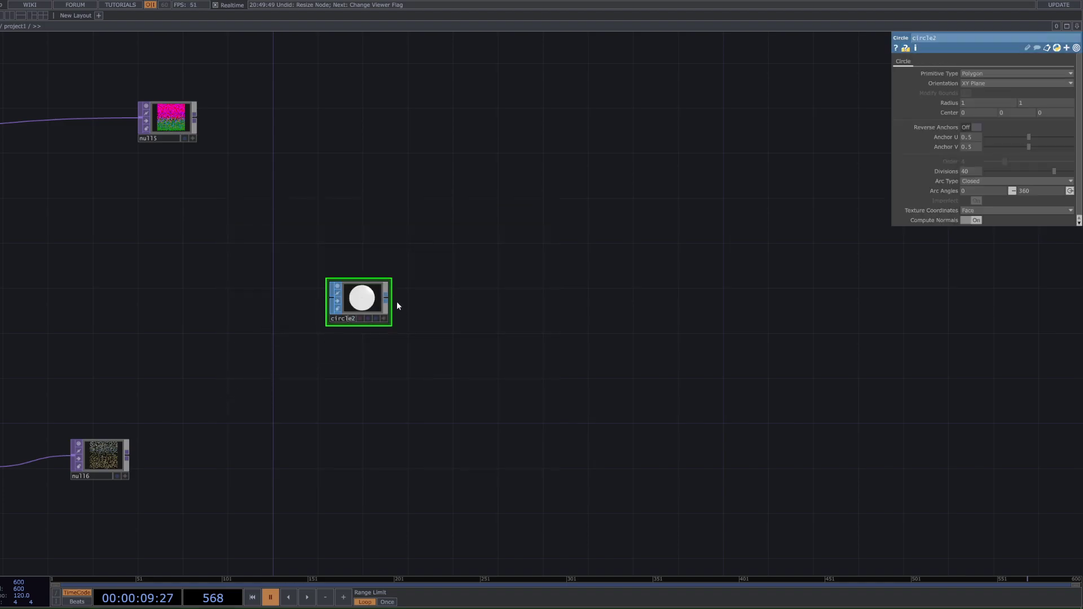
# Step: Connect a Transform SOP to the Circle's output and place it beside the Circle
pyautogui.rightClick(388, 297)
pyautogui.write('tra')
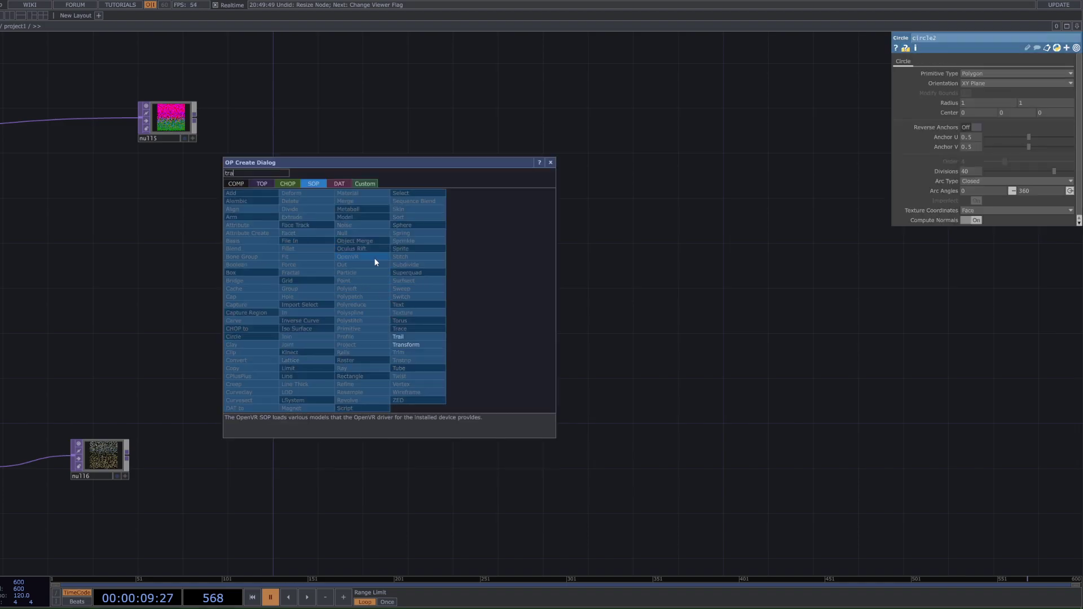
pyautogui.click(413, 344)
pyautogui.click(466, 284)
pyautogui.moveTo(469, 282); pyautogui.dragTo(493, 295)
pyautogui.doubleClick(403, 368)
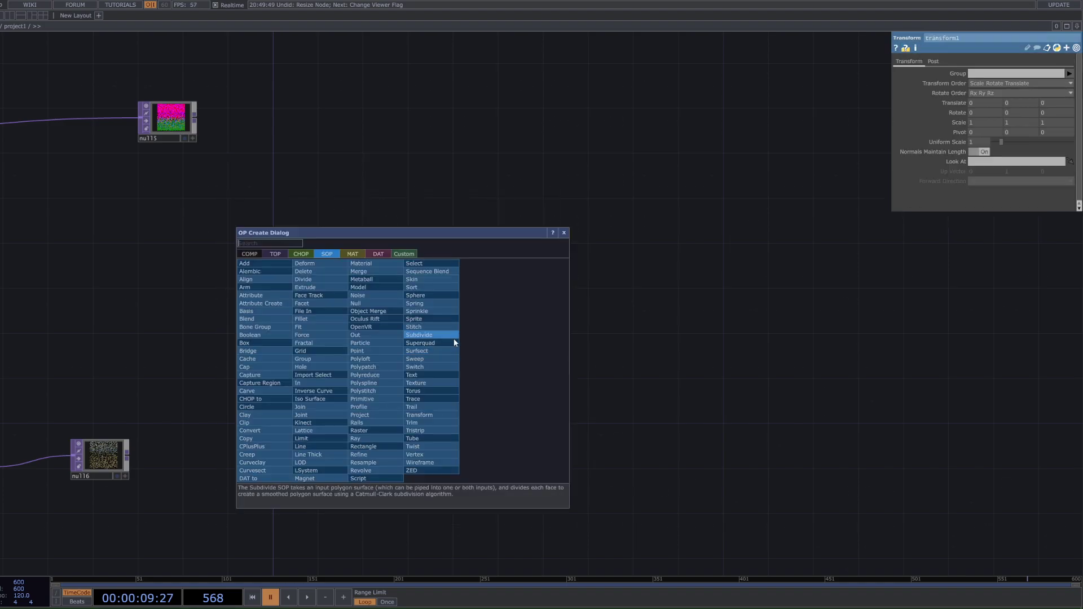
pyautogui.click(245, 263)
pyautogui.click(328, 395)
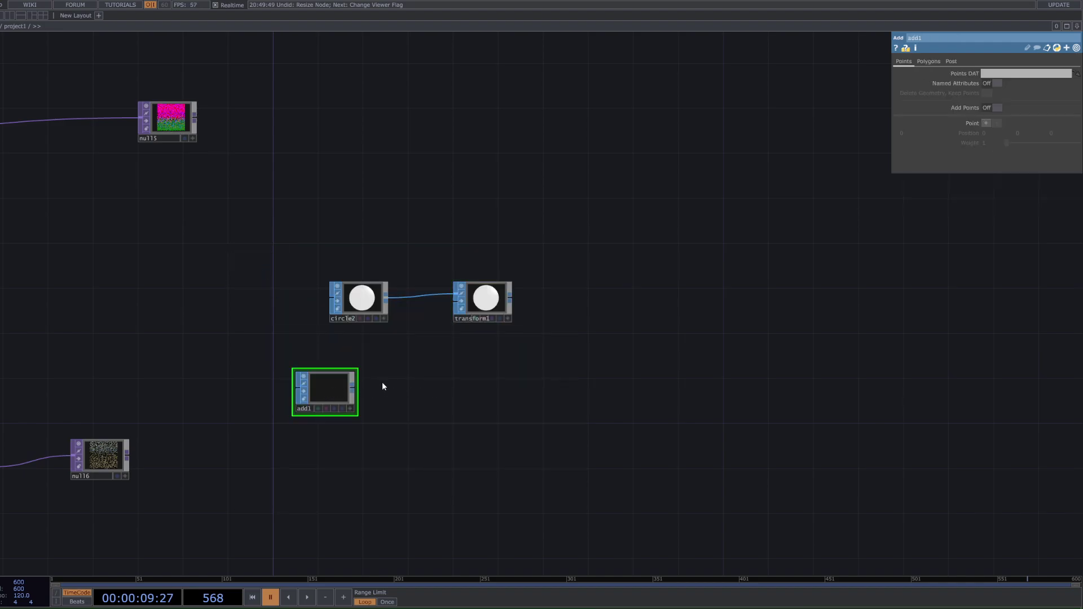
pyautogui.hotkey('ctrl', 'z')
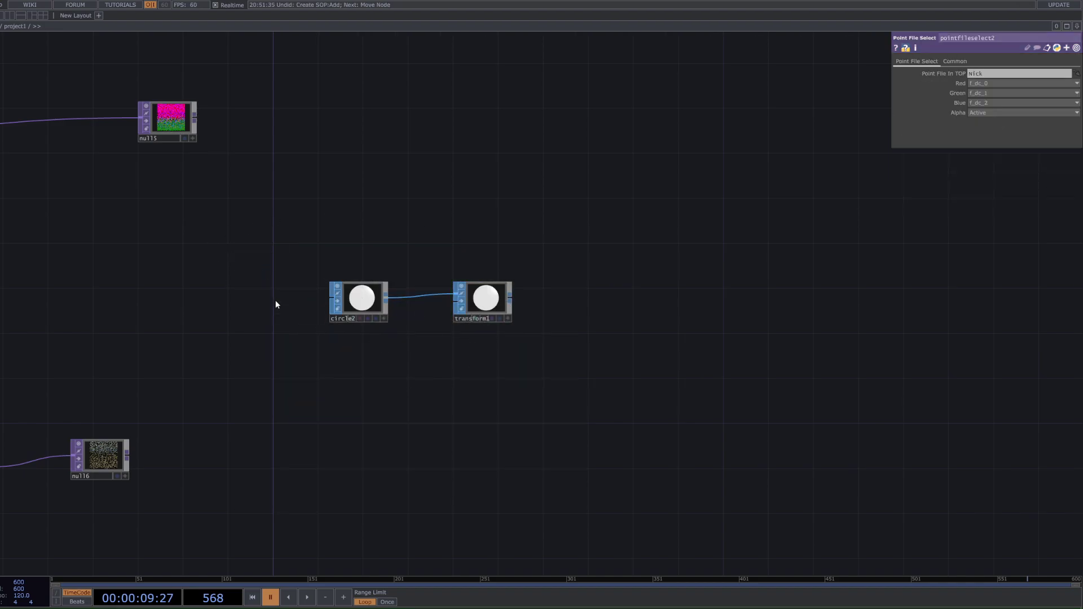
# Step: Set the Transform SOP's Uniform Scale to .001
pyautogui.scroll(4, 362, 310)
pyautogui.click(639, 306)
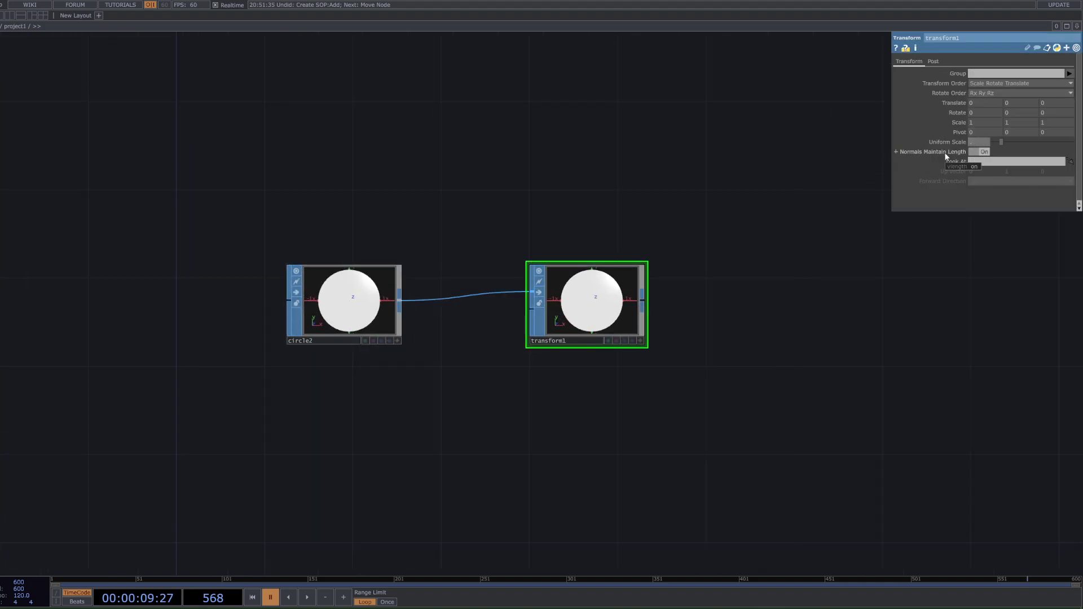
pyautogui.write('.001')
pyautogui.press('Return')
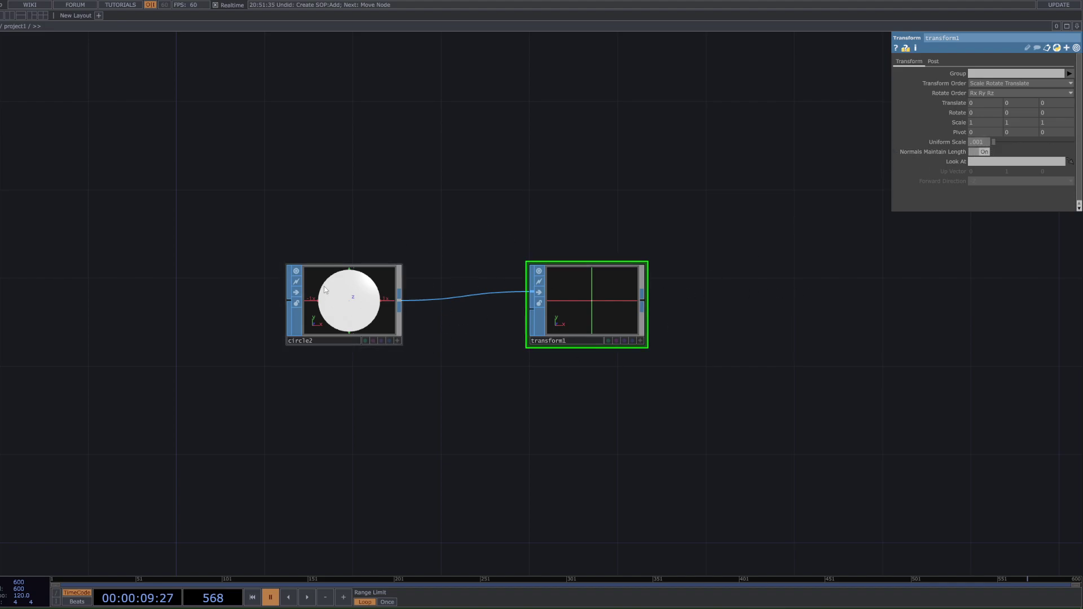
# Step: Examine how the existing render network is laid out in relation to the new Circle and Transform nodes
pyautogui.scroll(-5, 387, 337)
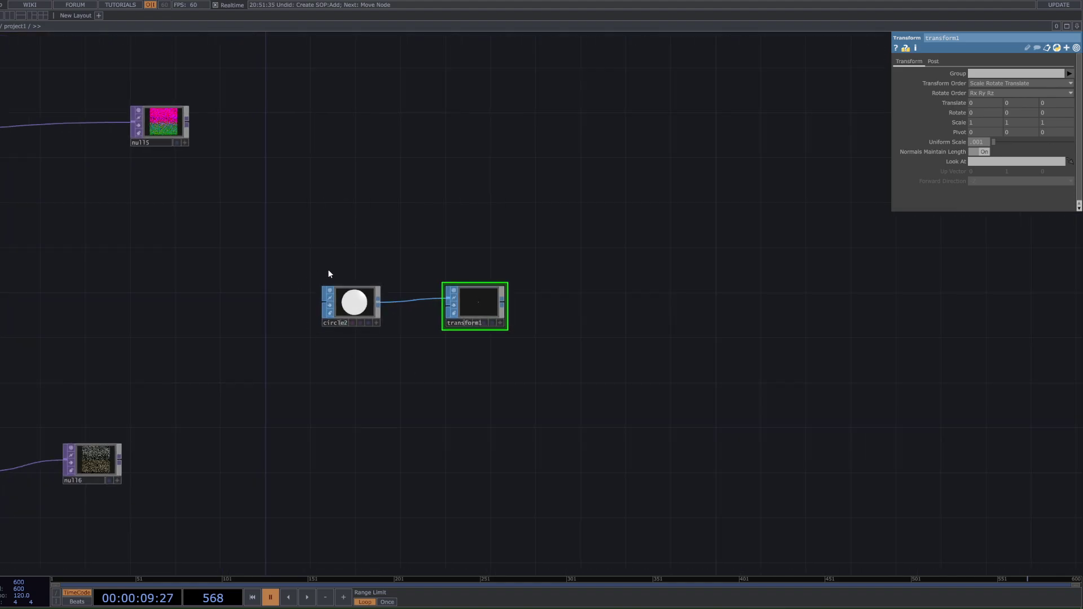
pyautogui.scroll(-2, 354, 302)
pyautogui.scroll(-1, 547, 302)
pyautogui.moveTo(557, 303); pyautogui.dragTo(383, 377)
pyautogui.scroll(-2, 430, 364)
pyautogui.moveTo(430, 364); pyautogui.dragTo(270, 498)
pyautogui.scroll(-2, 246, 436)
pyautogui.scroll(-4, 248, 487)
pyautogui.moveTo(251, 440); pyautogui.dragTo(278, 362)
pyautogui.scroll(2, 258, 426)
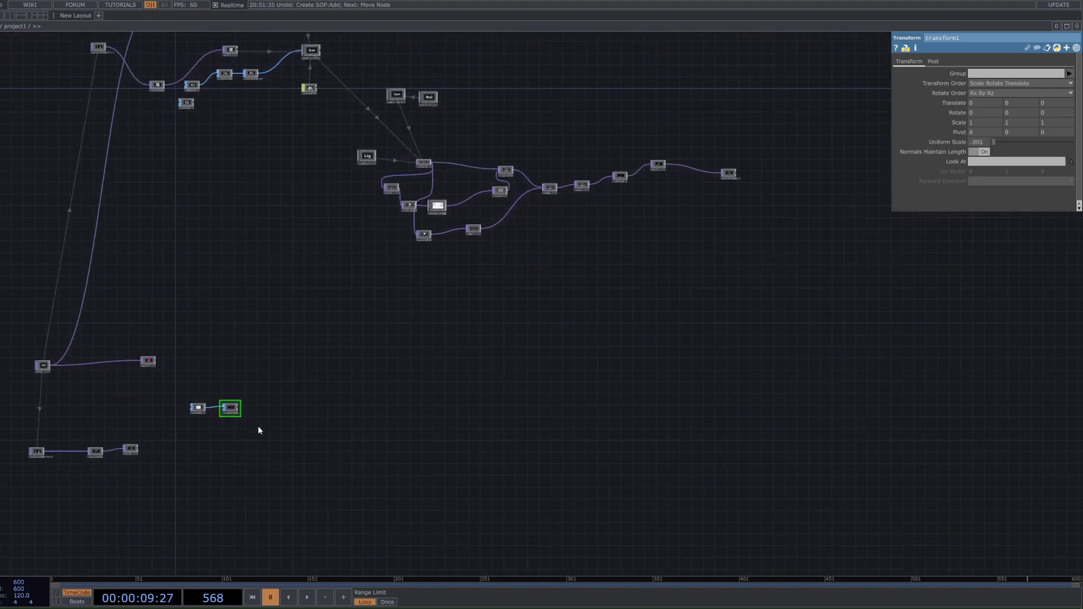
pyautogui.scroll(2, 270, 419)
pyautogui.moveTo(286, 454); pyautogui.dragTo(277, 379)
pyautogui.scroll(-2, 277, 513)
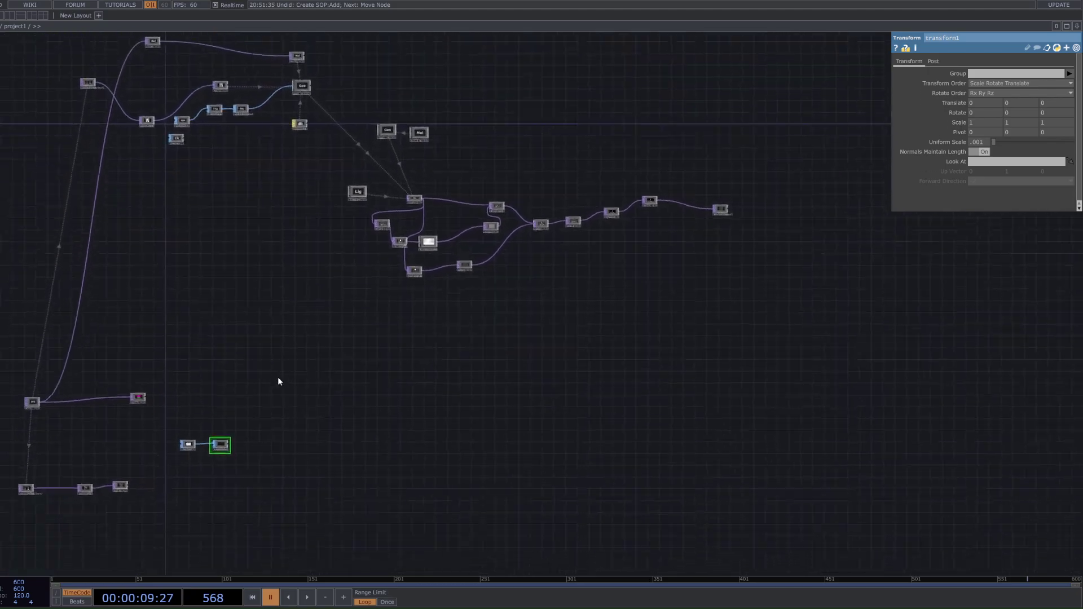
# Step: Add a Geometry COMP fed by the Transform SOP's output and place it beside the Transform
pyautogui.scroll(6, 241, 450)
pyautogui.moveTo(241, 450); pyautogui.dragTo(216, 368)
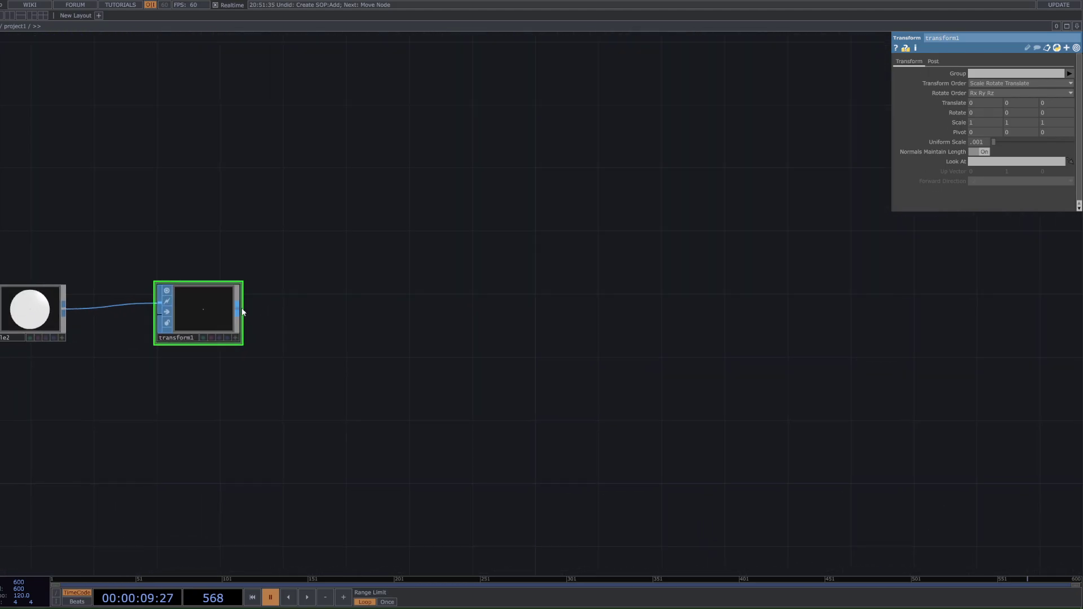
pyautogui.press('Tab')
pyautogui.write('ge')
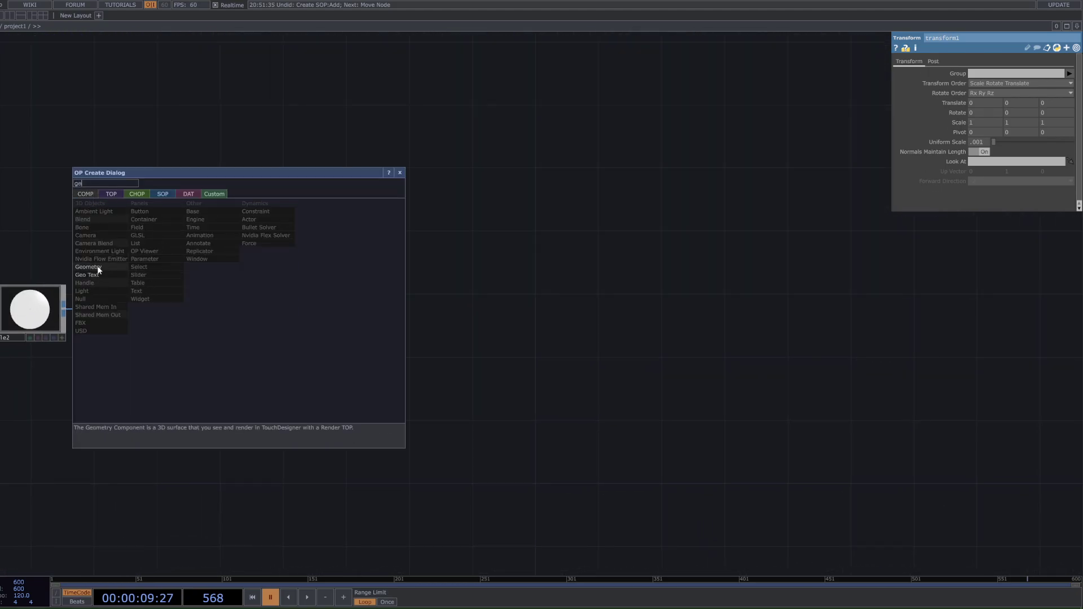
pyautogui.click(99, 269)
pyautogui.click(423, 296)
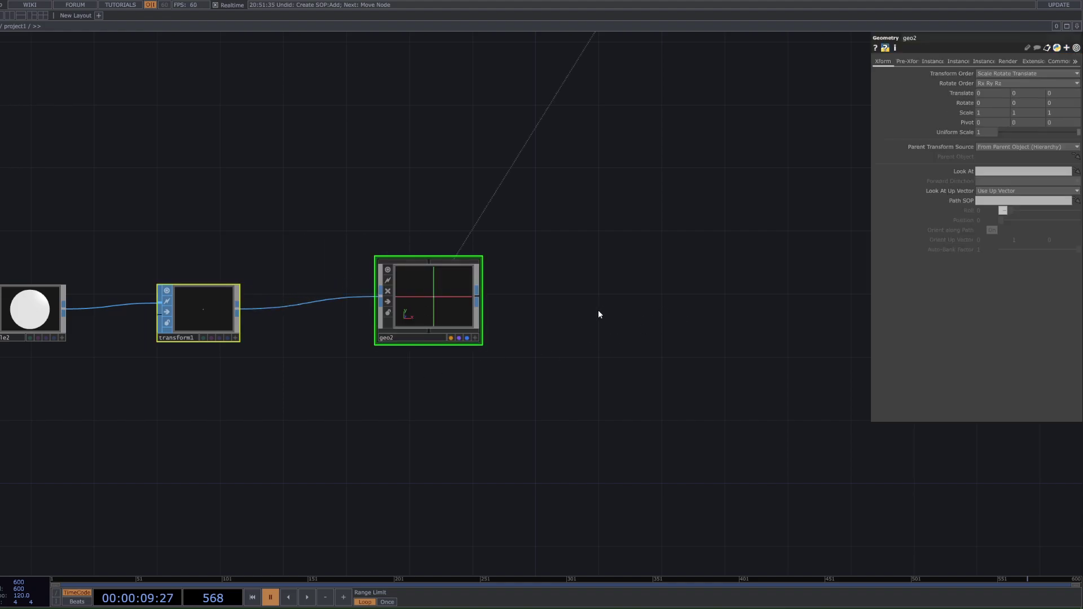
# Step: Add a Light COMP above the new Geometry and a Camera COMP below it
pyautogui.press('Tab')
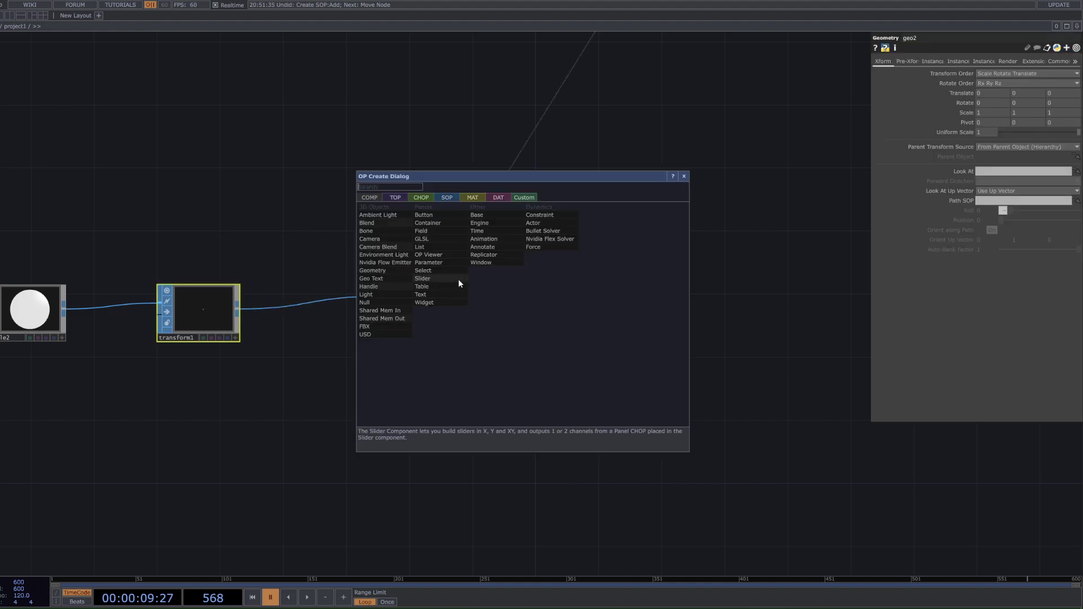
pyautogui.write('ligh')
pyautogui.click(387, 296)
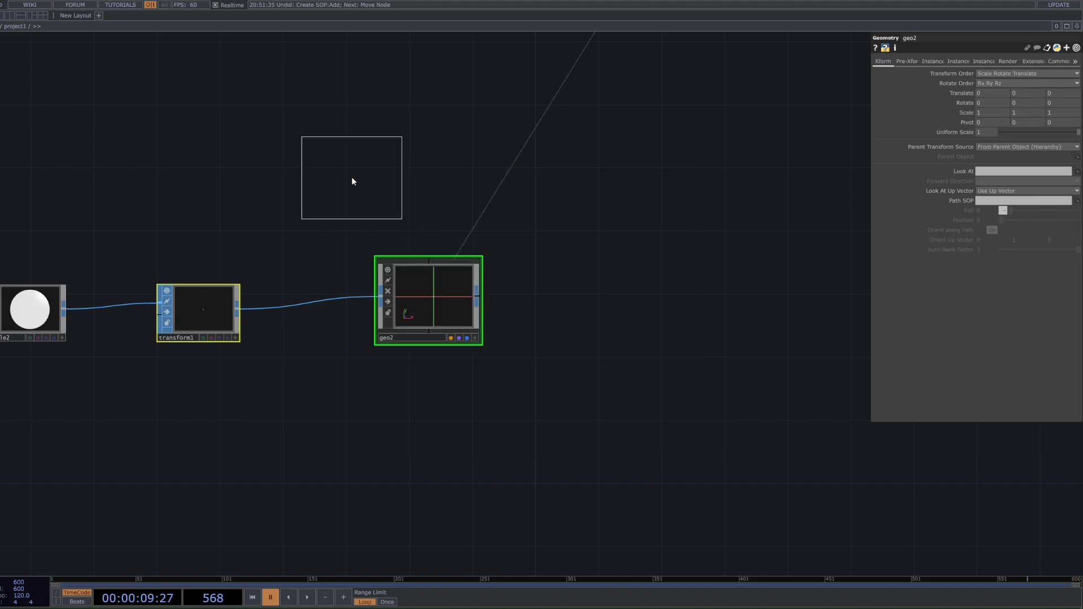
pyautogui.click(351, 176)
pyautogui.press('Tab')
pyautogui.write('ca')
pyautogui.click(289, 202)
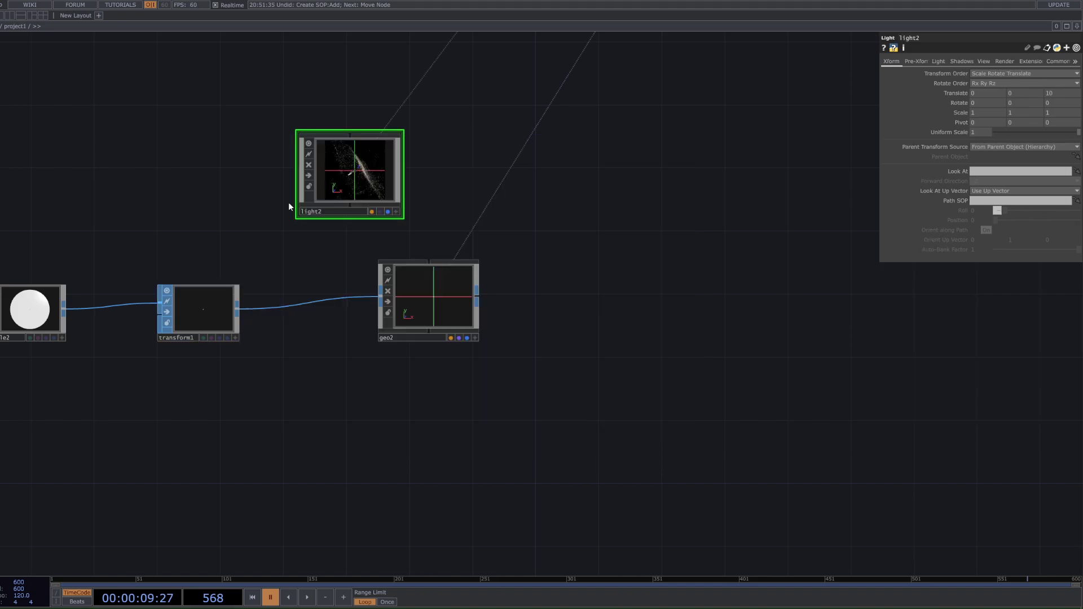
pyautogui.click(365, 411)
# Step: Add a Render TOP in the empty area beyond the new Geometry, Light and Camera
pyautogui.moveTo(508, 417); pyautogui.dragTo(475, 350)
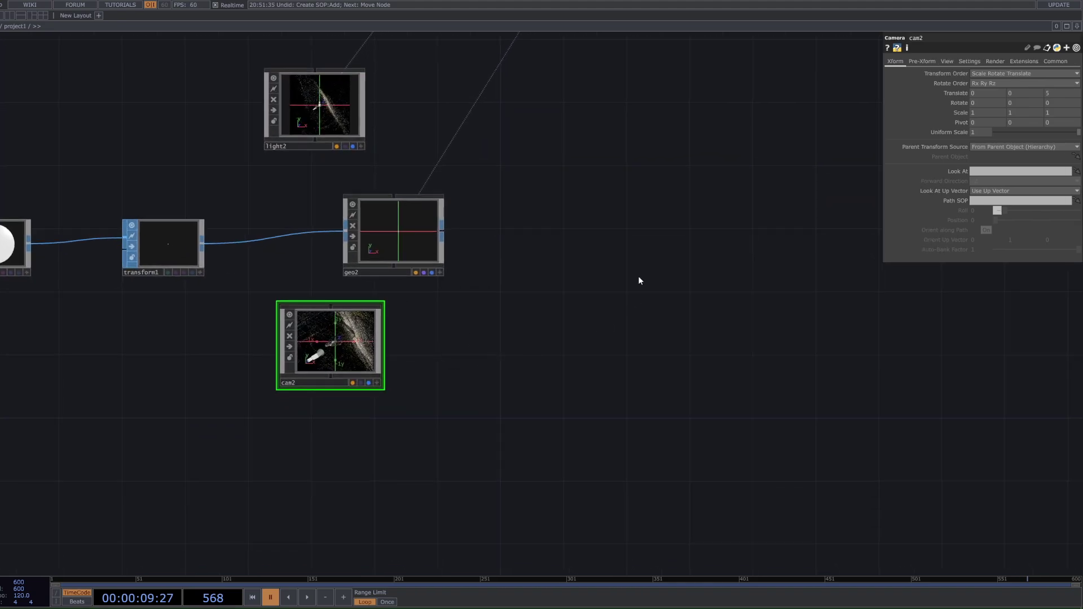
pyautogui.press('Tab')
pyautogui.click(508, 161)
pyautogui.write('re')
pyautogui.click(651, 251)
pyautogui.click(706, 249)
# Step: Add a Constant MAT near the new Camera and assign it to the new Geometry as its material
pyautogui.moveTo(451, 367); pyautogui.dragTo(489, 296)
pyautogui.press('Tab')
pyautogui.write('c')
pyautogui.click(440, 181)
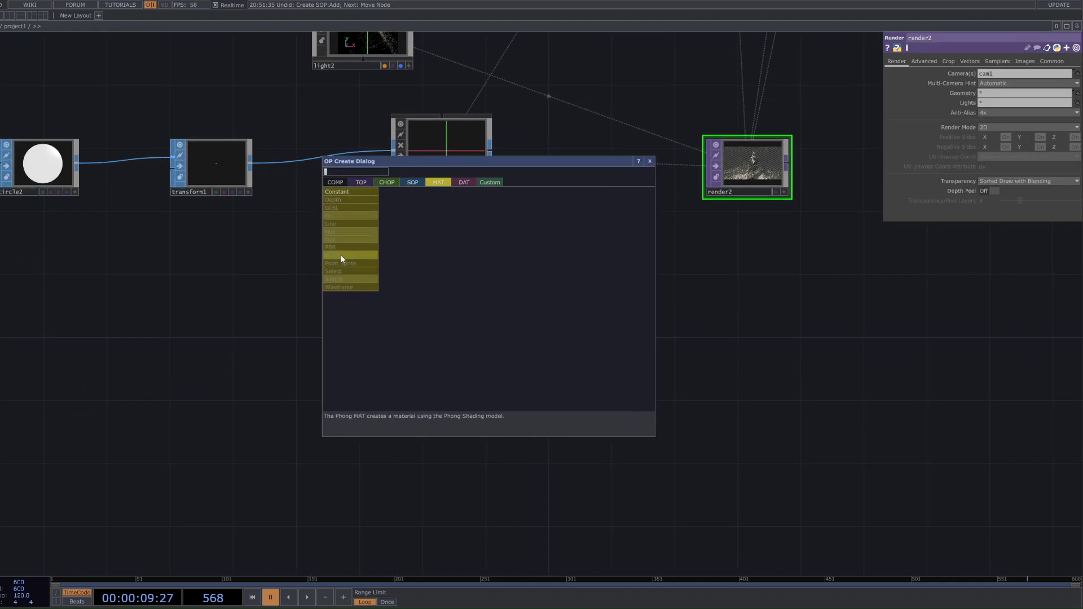
pyautogui.press('BackSpace')
pyautogui.click(350, 197)
pyautogui.click(511, 307)
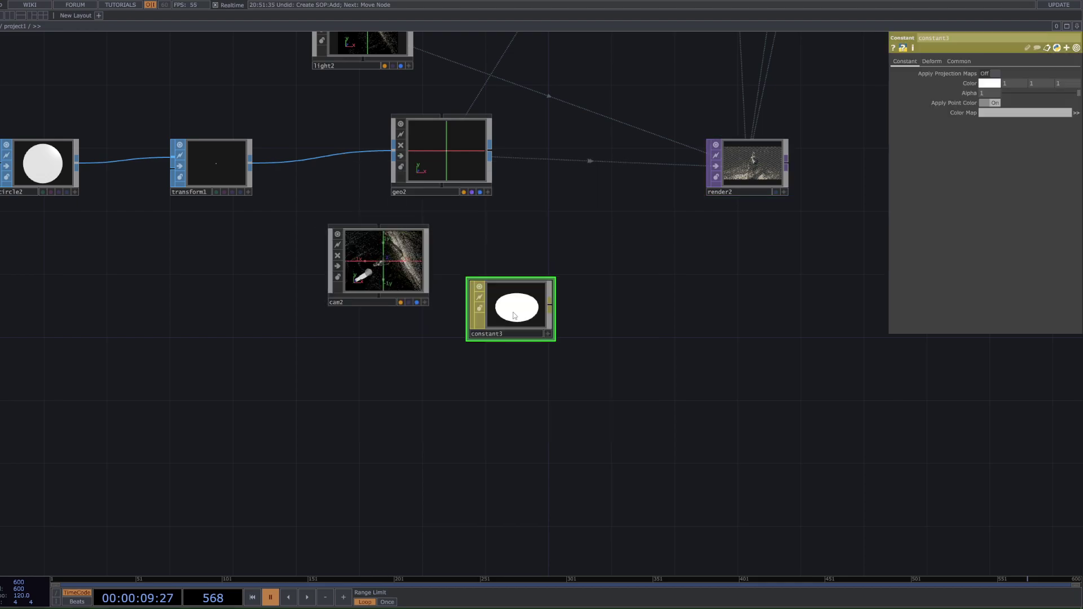
pyautogui.moveTo(496, 305); pyautogui.dragTo(452, 149)
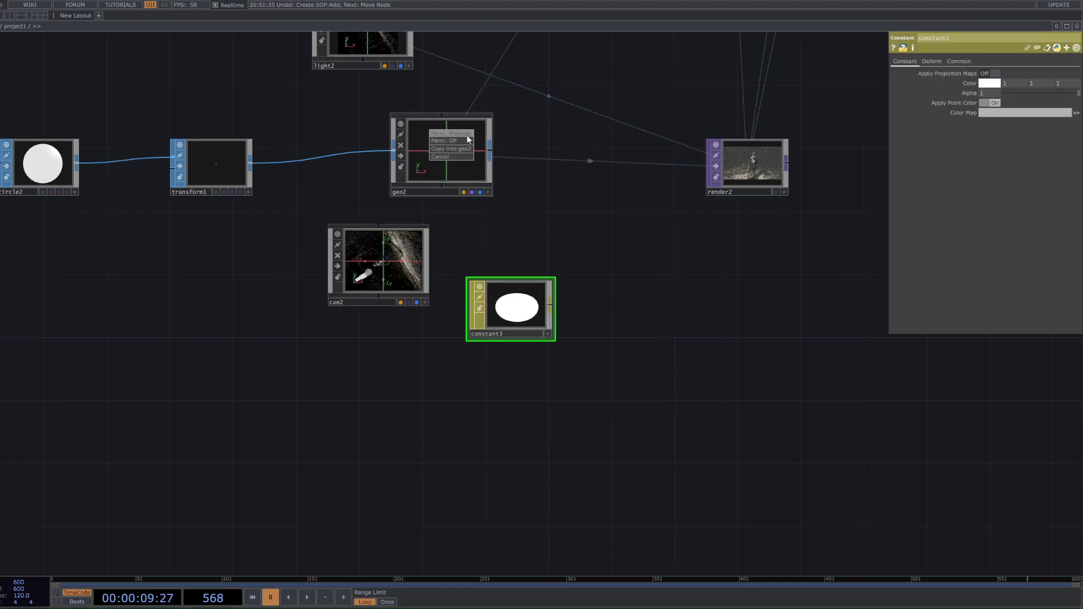
pyautogui.click(451, 133)
# Step: Assign the new Geometry, Camera and Light to the new Render TOP as its scene sources
pyautogui.moveTo(415, 193); pyautogui.dragTo(682, 183)
pyautogui.click(681, 179)
pyautogui.moveTo(311, 280); pyautogui.dragTo(682, 181)
pyautogui.click(686, 173)
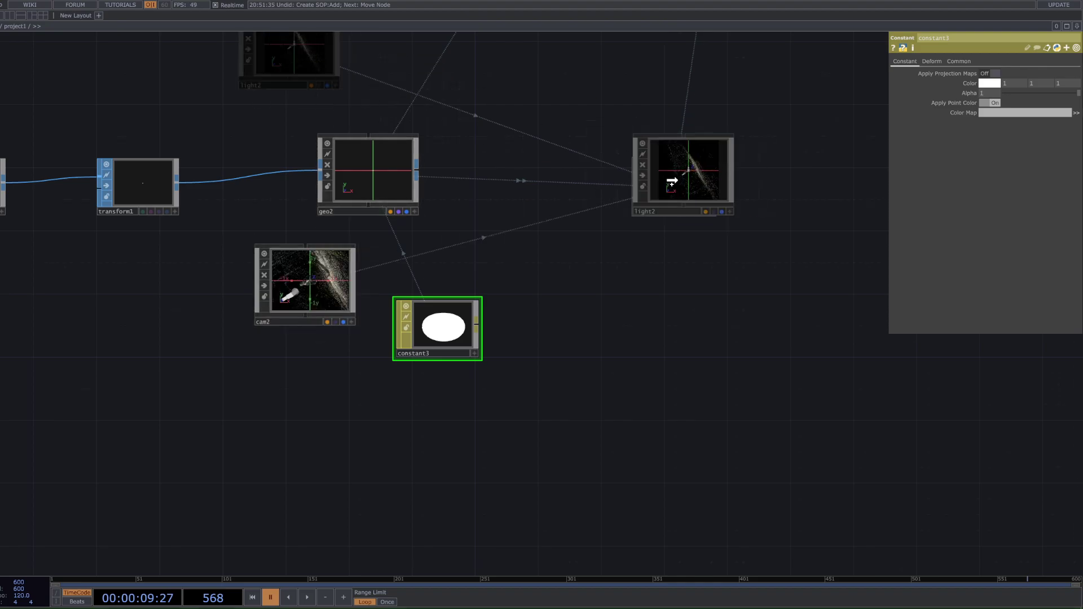
# Step: Connect a Null TOP to the new Render's output, move it far beyond the Render and display it as the network background
pyautogui.press('Tab')
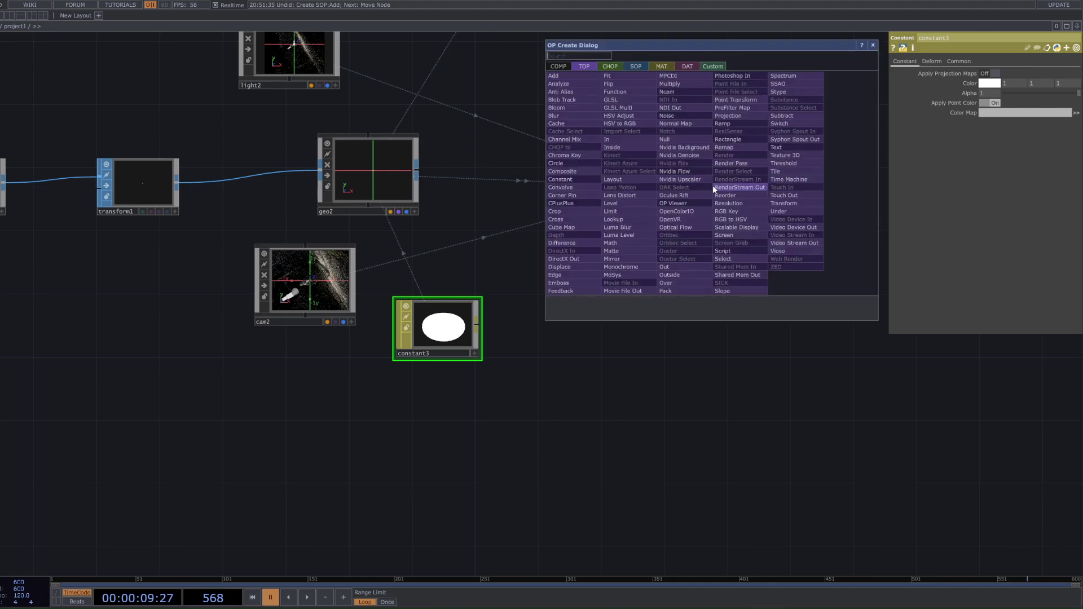
pyautogui.write('nu')
pyautogui.click(678, 139)
pyautogui.click(841, 168)
pyautogui.moveTo(655, 136); pyautogui.dragTo(276, 223)
pyautogui.scroll(-3, 275, 223)
pyautogui.moveTo(417, 232); pyautogui.dragTo(807, 246)
pyautogui.click(740, 251)
pyautogui.moveTo(764, 288); pyautogui.dragTo(943, 304)
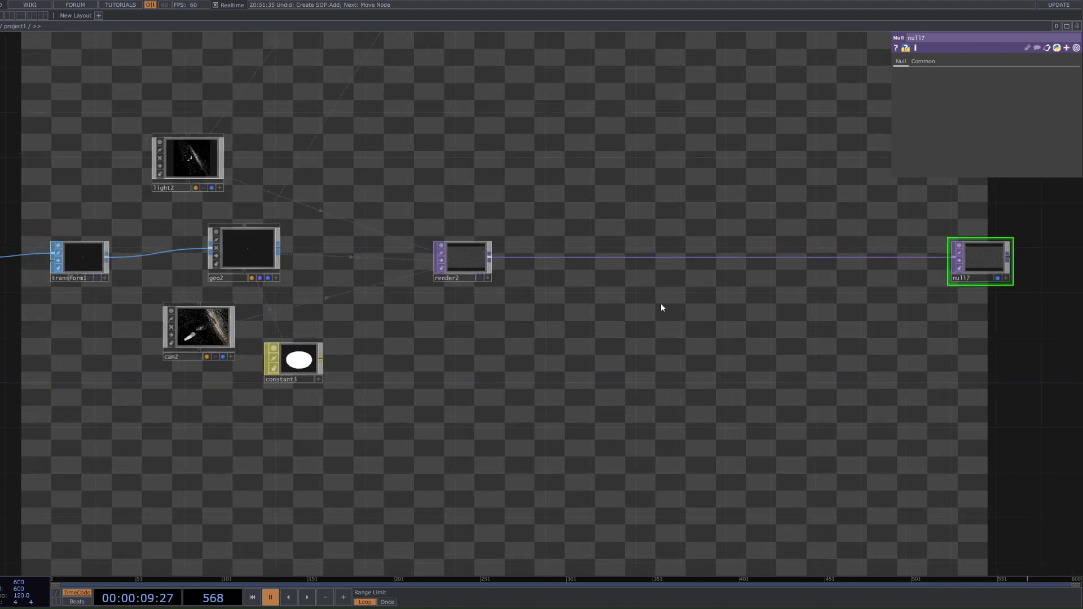
# Step: Set the Transform SOP's Uniform Scale to 0.01
pyautogui.click(91, 258)
pyautogui.moveTo(316, 302); pyautogui.dragTo(390, 204)
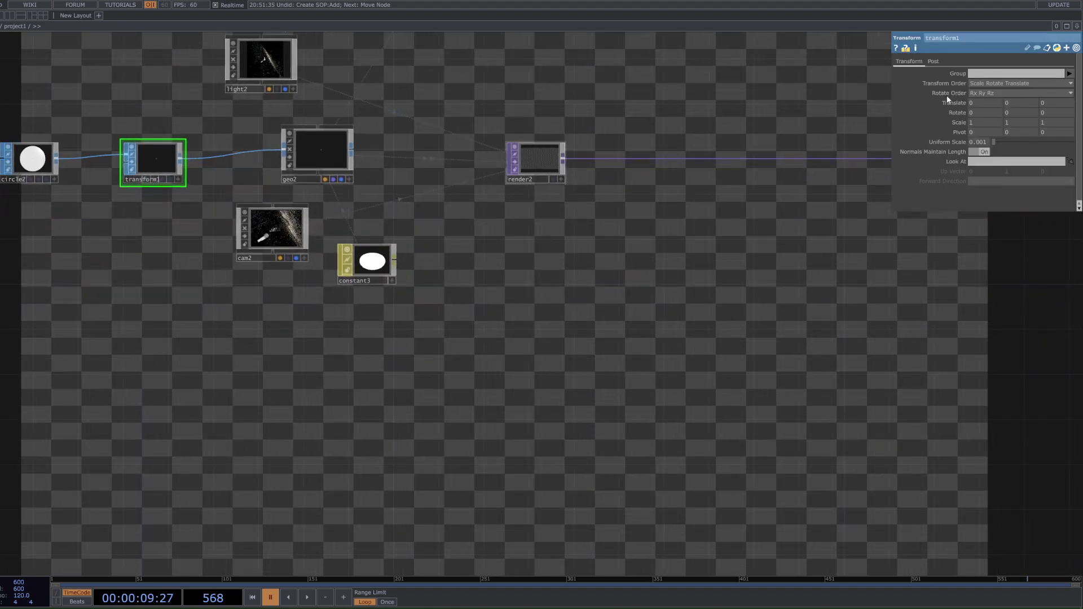
pyautogui.click(982, 142)
pyautogui.write('0.01')
pyautogui.press('Return')
pyautogui.scroll(3, 511, 306)
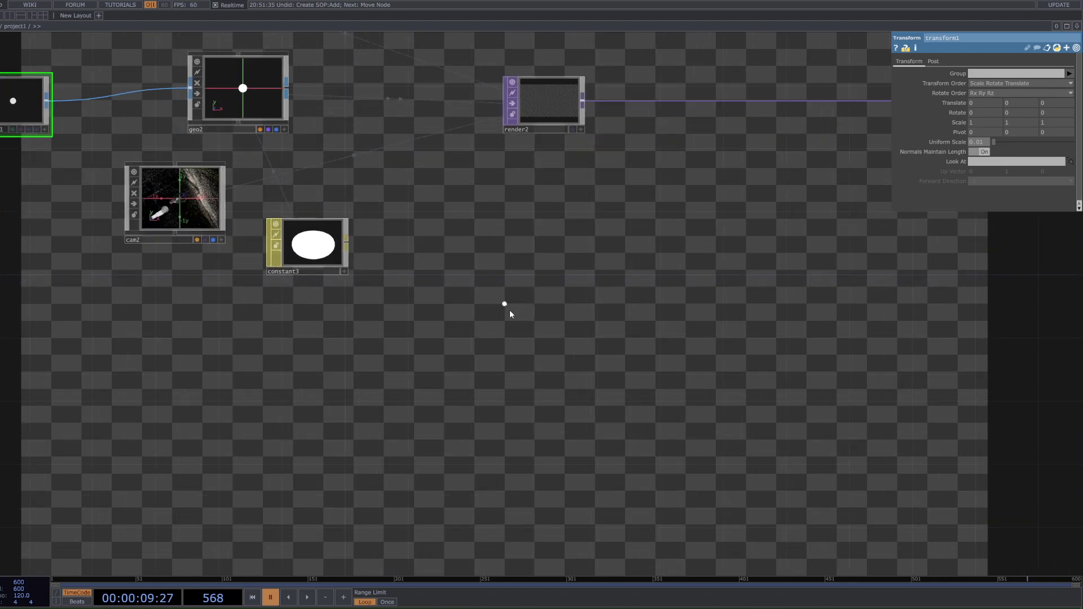
# Step: Move the position and colour Nulls closer to the circle geometry chain and shift the new Light slightly away from the Geometry
pyautogui.scroll(-5, 490, 293)
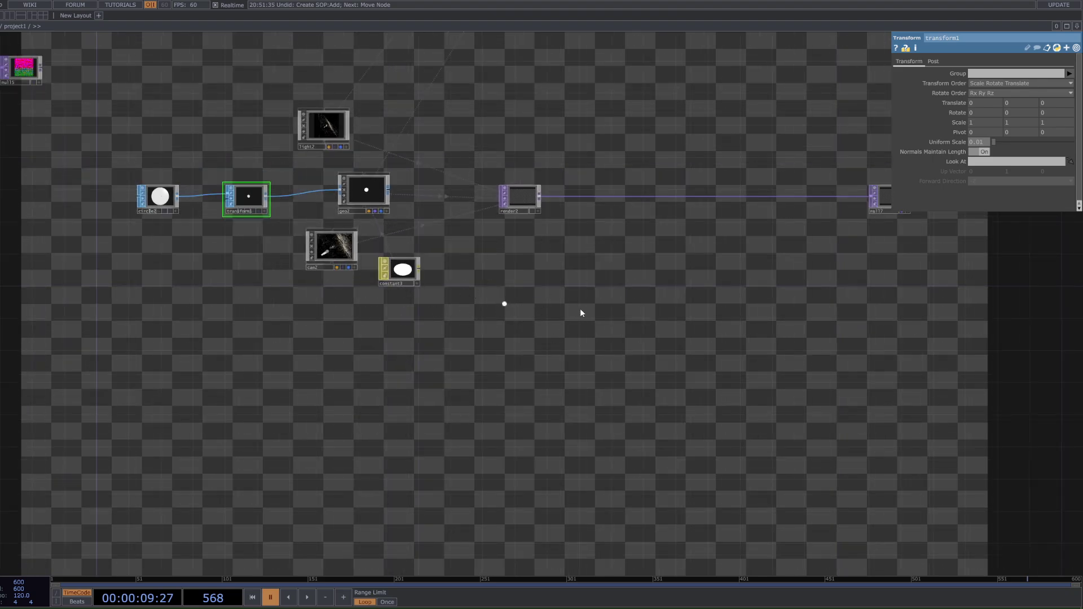
pyautogui.moveTo(93, 169); pyautogui.dragTo(227, 254)
pyautogui.moveTo(191, 120); pyautogui.dragTo(100, 438, button='right')
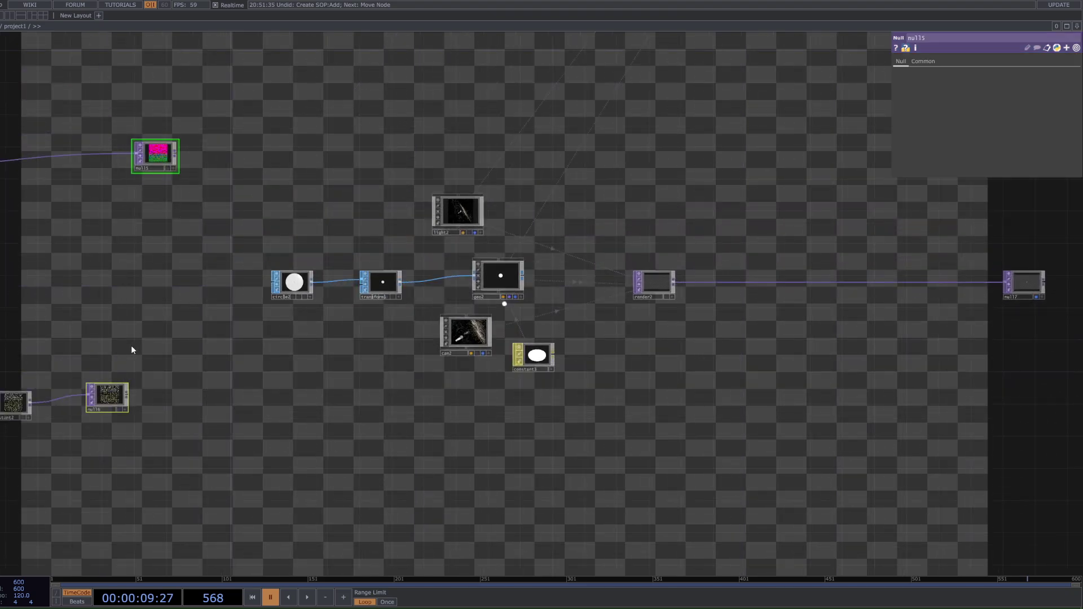
pyautogui.moveTo(107, 398); pyautogui.dragTo(253, 401)
pyautogui.moveTo(474, 212); pyautogui.dragTo(490, 188)
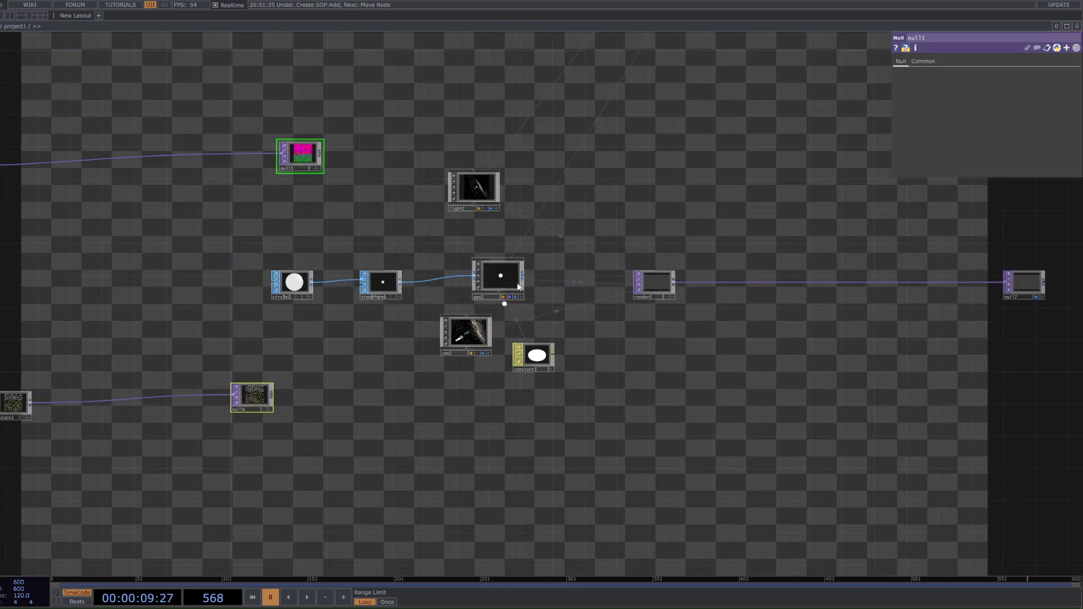
pyautogui.click(483, 395)
# Step: Turn on Instancing for the new Geometry and assign the position Null, null5, as its Translate OP
pyautogui.click(504, 283)
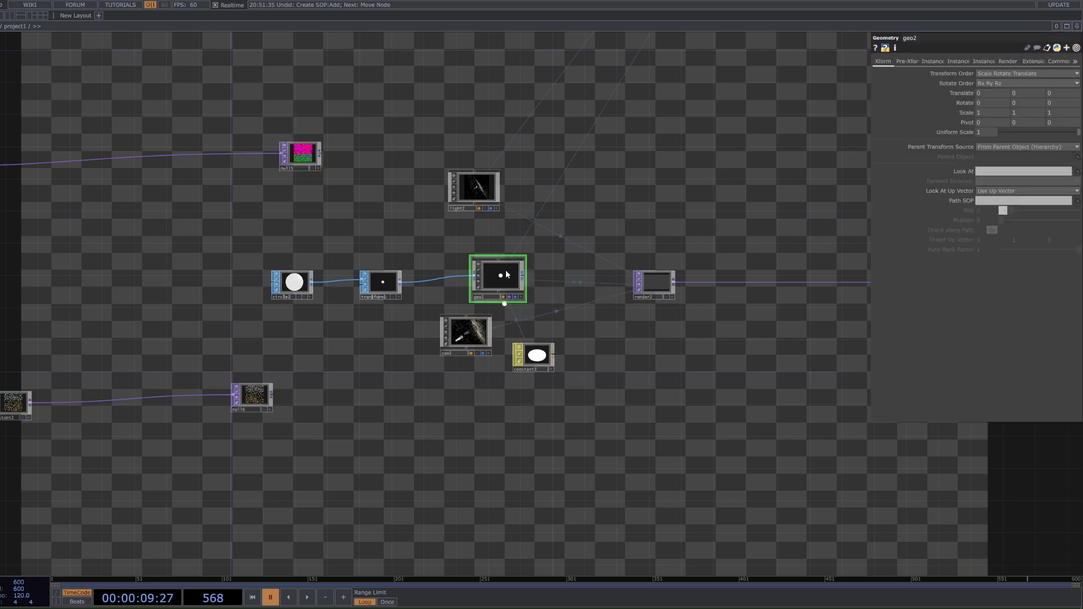
pyautogui.click(930, 62)
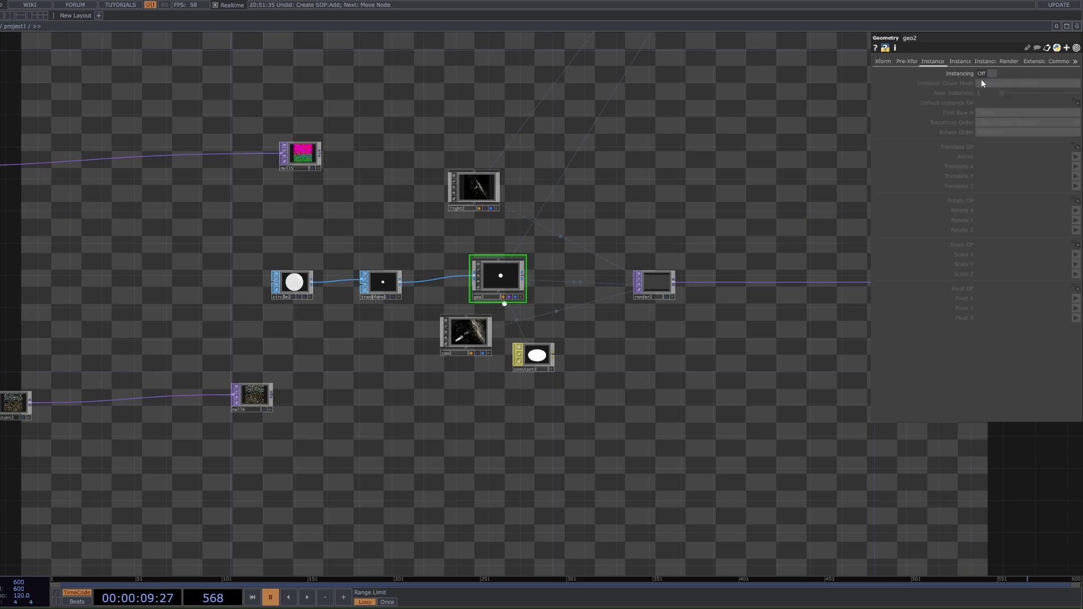
pyautogui.click(989, 73)
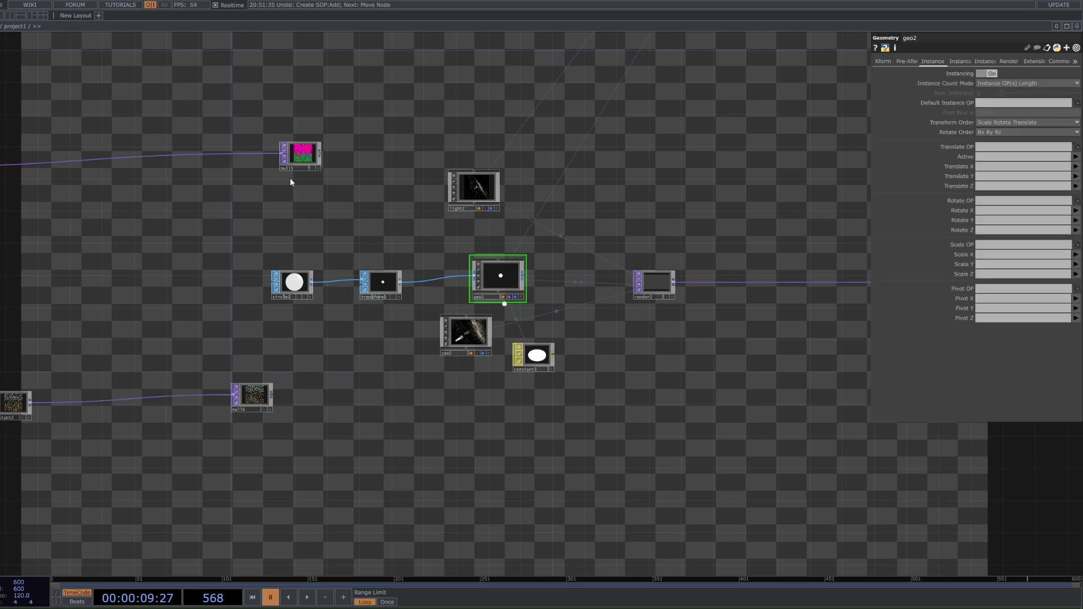
pyautogui.moveTo(295, 154); pyautogui.dragTo(315, 154)
pyautogui.scroll(5, 315, 156)
pyautogui.scroll(-8, 334, 167)
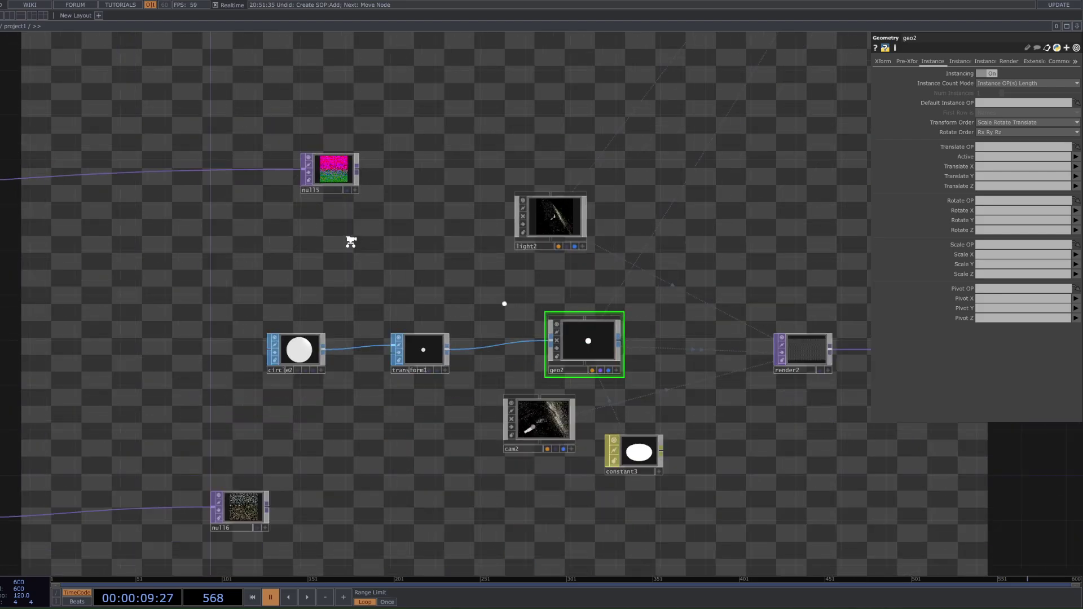
pyautogui.moveTo(338, 206); pyautogui.dragTo(988, 147)
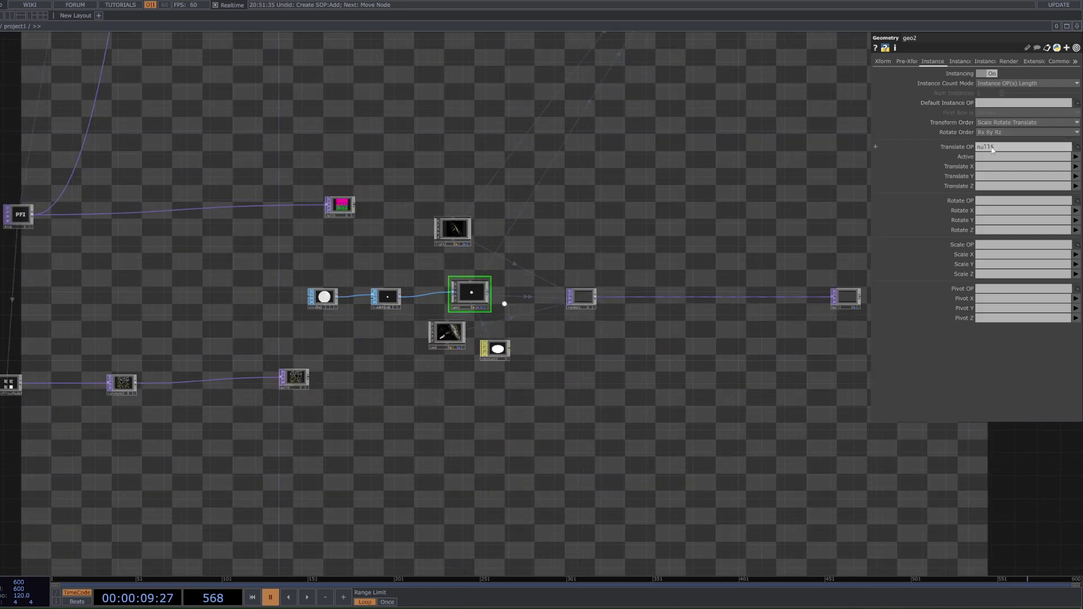
# Step: Map the Geometry's instance Translate X, Y and Z to the r, g and b channels
pyautogui.click(993, 170)
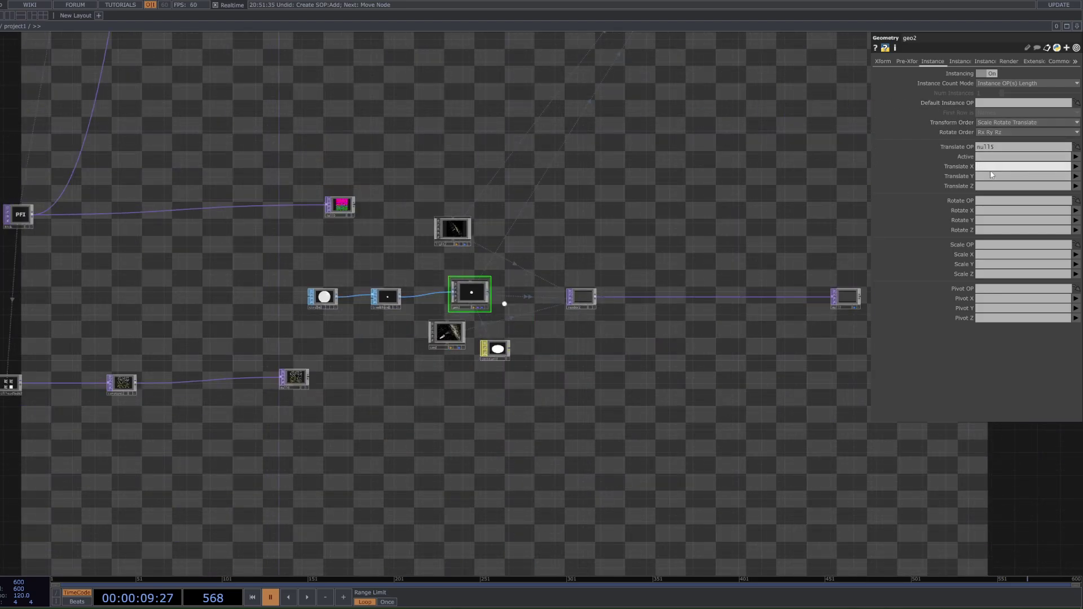
pyautogui.write('r')
pyautogui.press('Tab')
pyautogui.write('g')
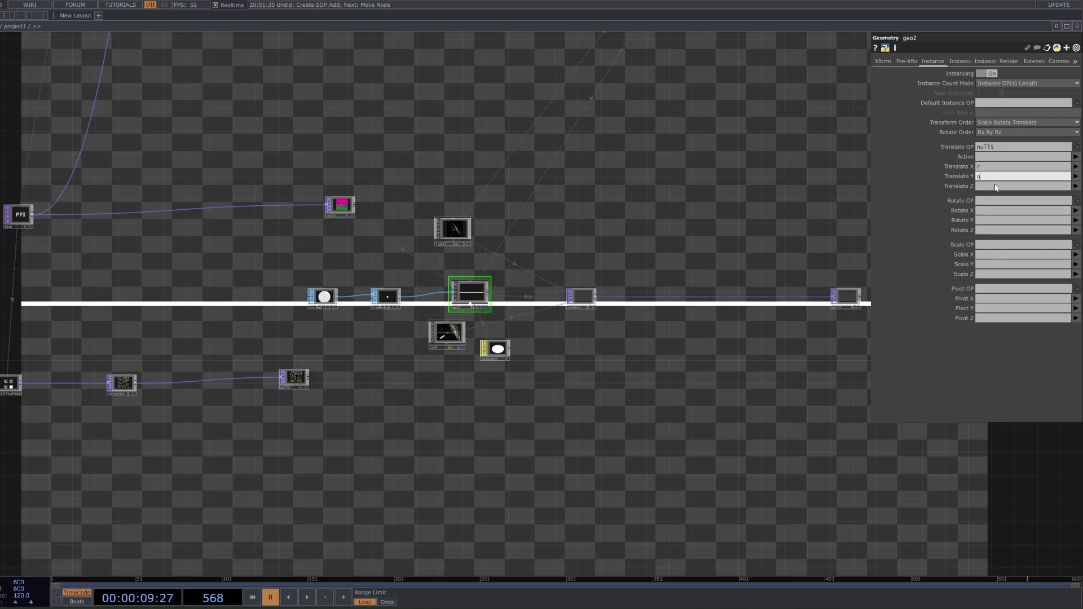
pyautogui.press('Tab')
pyautogui.write('b')
pyautogui.press('Return')
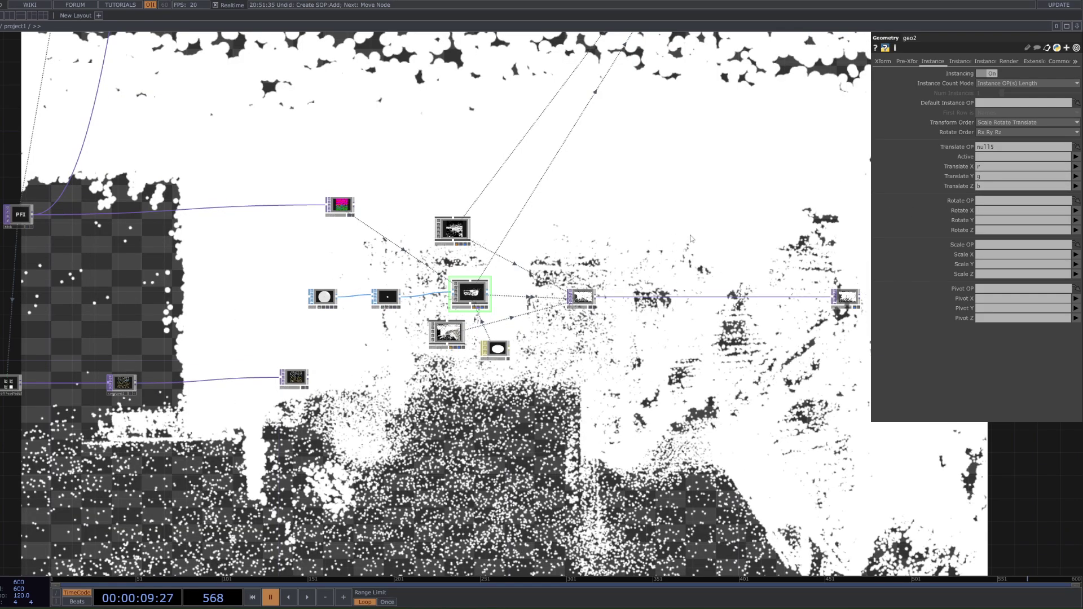
# Step: Compare the original geometry and render network with the new instancing setup around the Transform SOP
pyautogui.scroll(5, 388, 273)
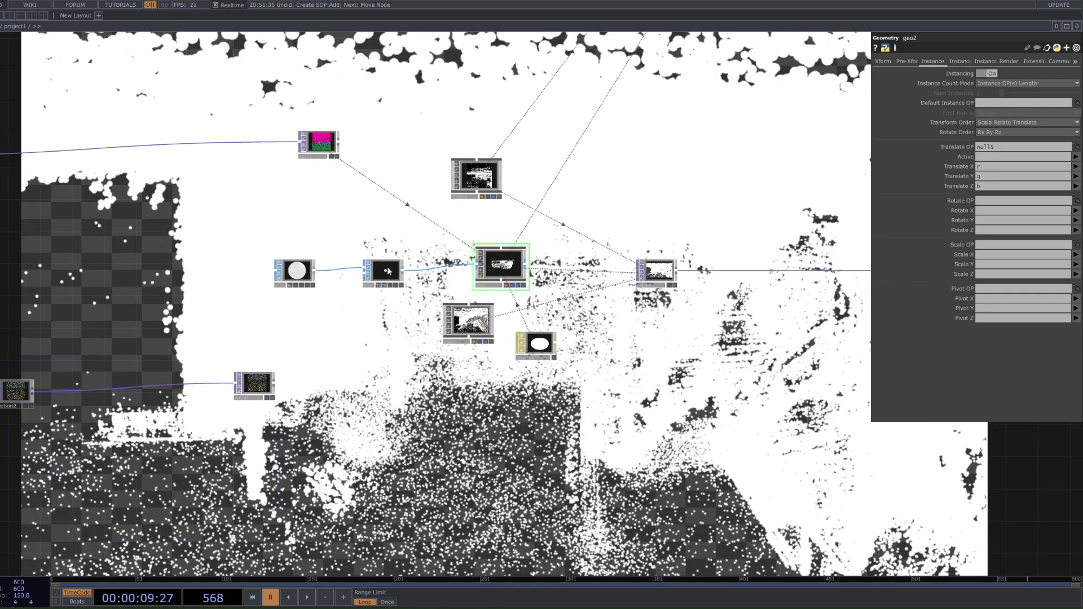
pyautogui.click(387, 273)
pyautogui.scroll(-10, 387, 273)
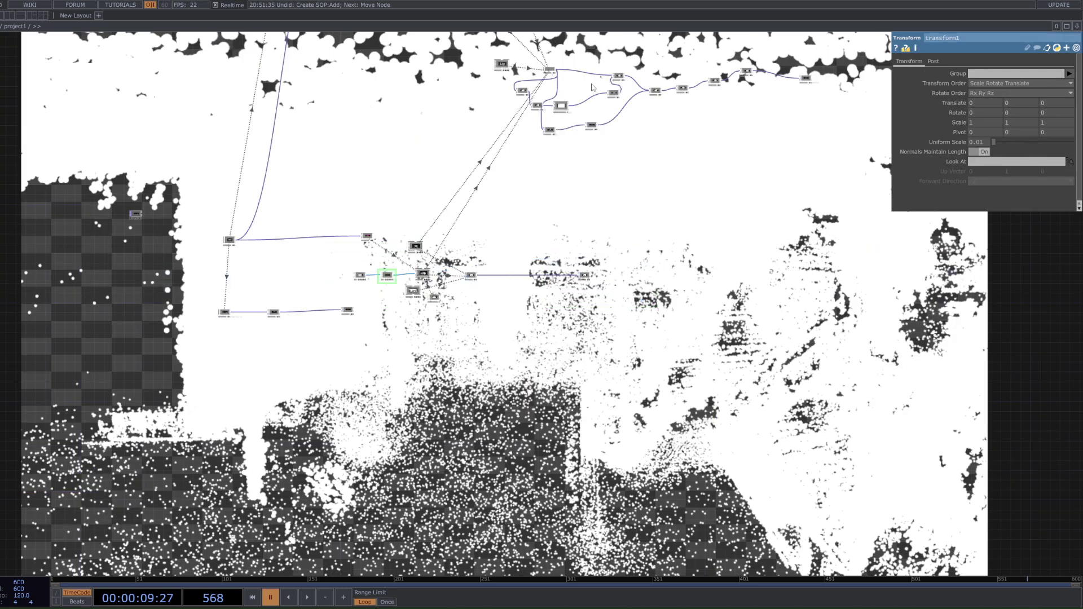
pyautogui.scroll(5, 577, 77)
pyautogui.moveTo(384, 83); pyautogui.dragTo(499, 331)
pyautogui.scroll(3, 449, 130)
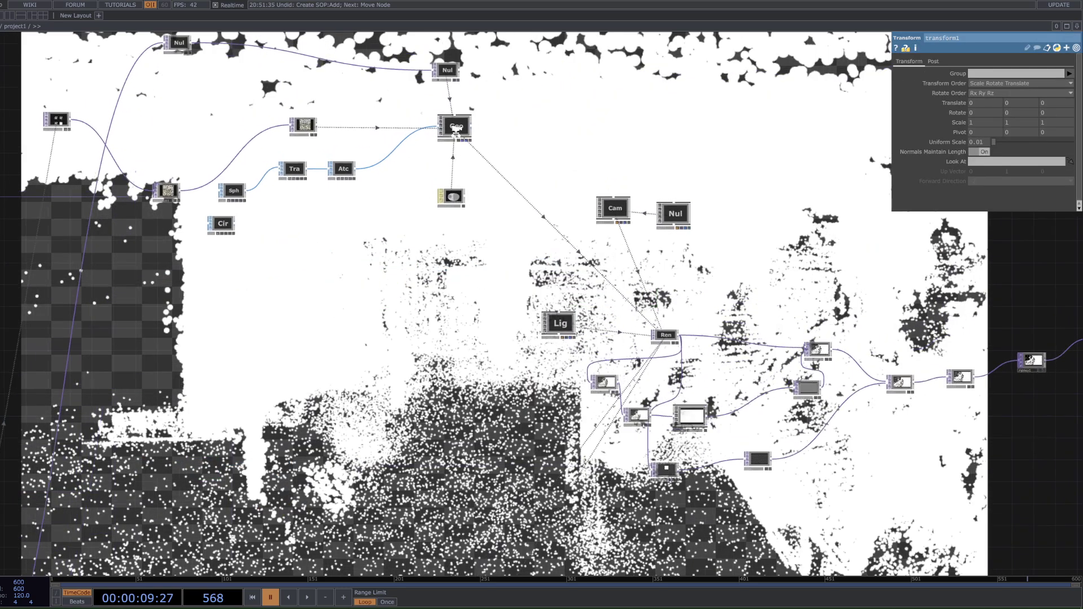
pyautogui.scroll(-5, 435, 251)
pyautogui.moveTo(428, 293); pyautogui.dragTo(454, 168)
pyautogui.moveTo(383, 500); pyautogui.dragTo(472, 291)
pyautogui.scroll(4, 472, 291)
pyautogui.scroll(4, 471, 292)
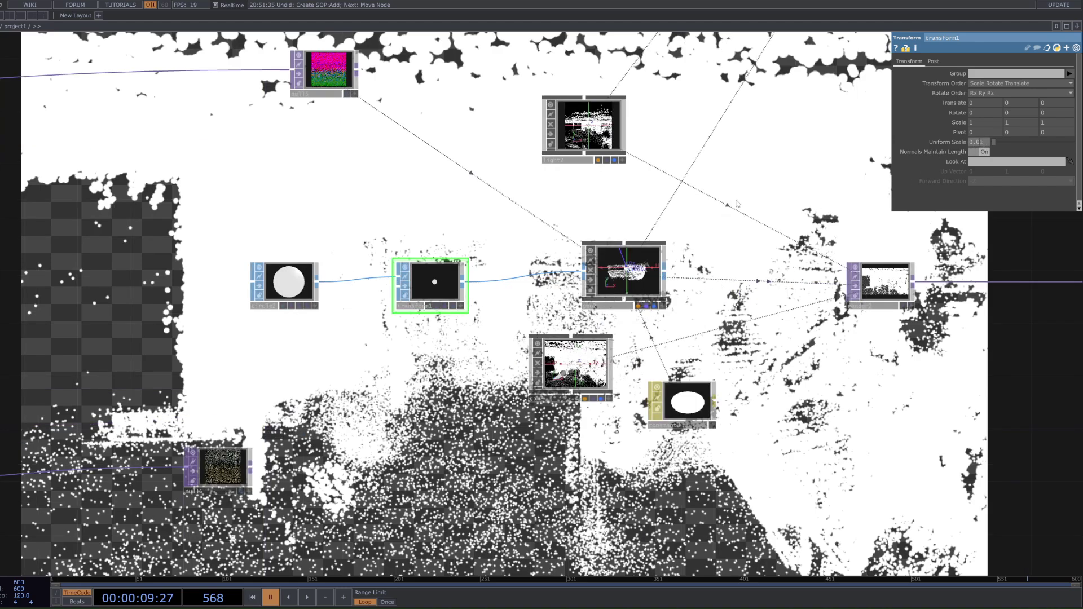
# Step: Set the Uniform Scale of the circle's Transform SOP to 0.001
pyautogui.write('0')
pyautogui.press('Return')
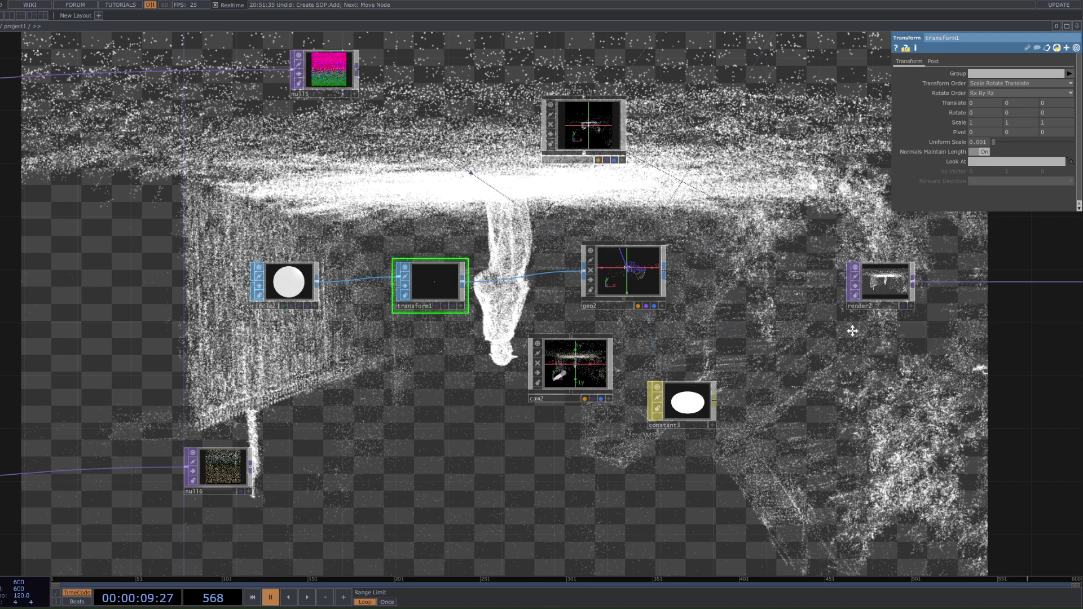
pyautogui.moveTo(852, 331); pyautogui.dragTo(825, 323)
pyautogui.moveTo(347, 263); pyautogui.dragTo(327, 185)
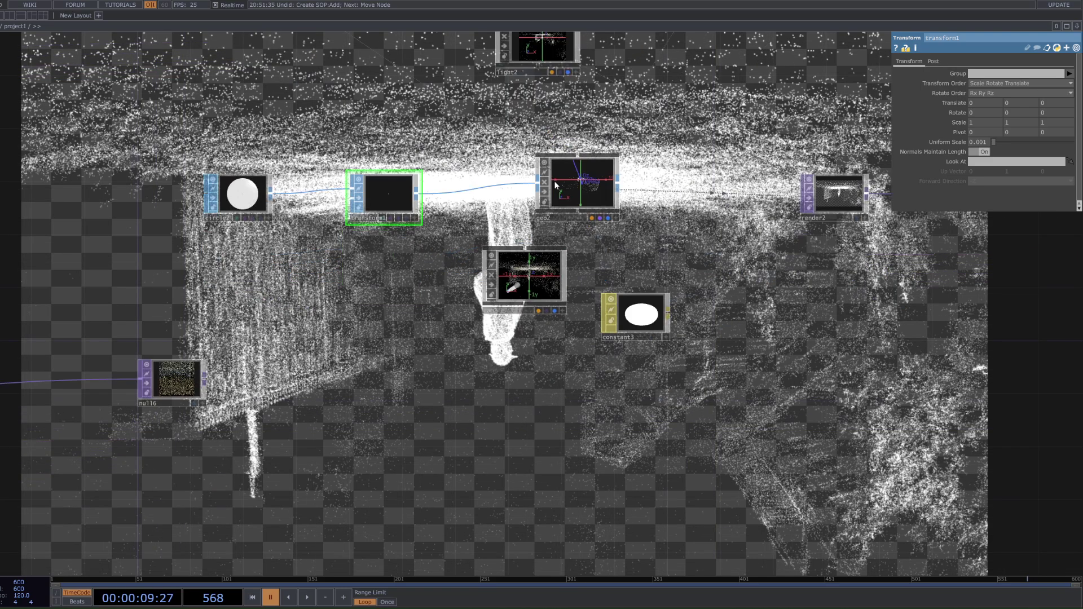
# Step: Assign null6 as the Geometry's instance Color OP and map R, G and B to the r, g and b channels
pyautogui.click(554, 184)
pyautogui.click(963, 62)
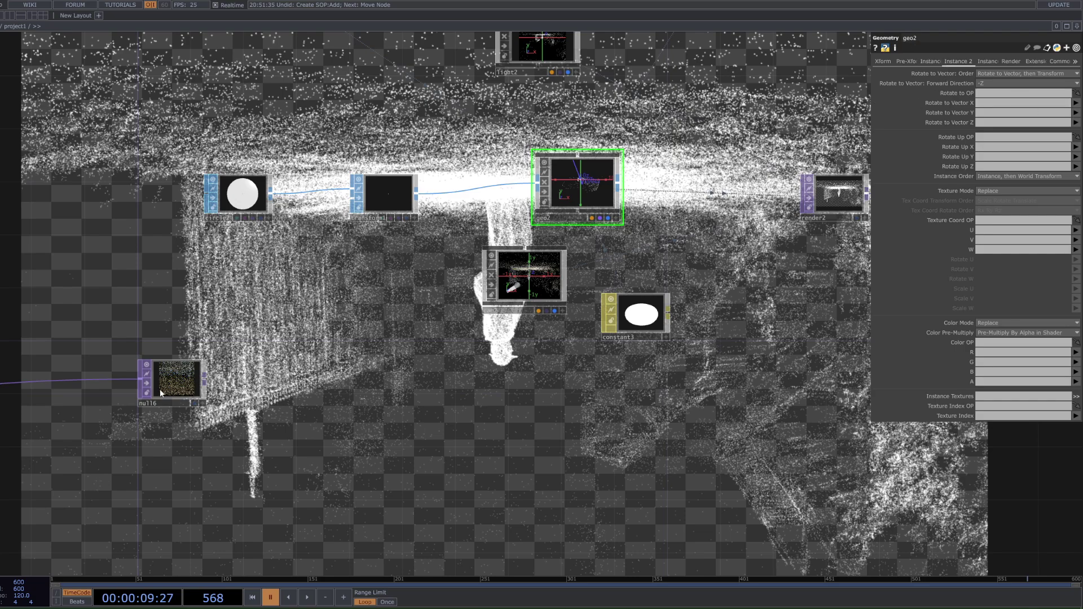
pyautogui.moveTo(161, 393); pyautogui.dragTo(995, 356)
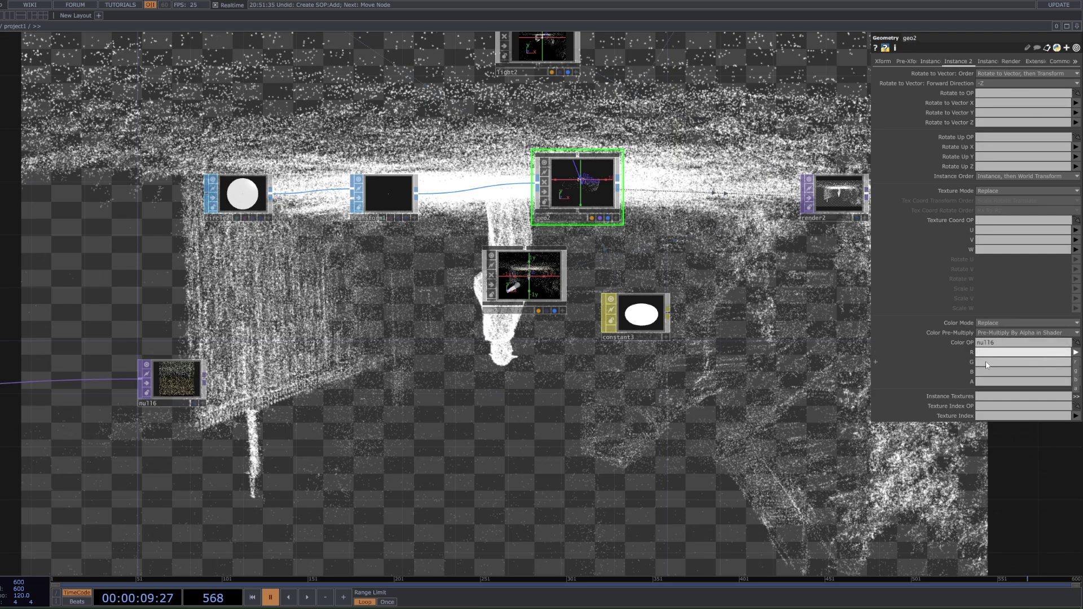
pyautogui.write('r')
pyautogui.click(986, 360)
pyautogui.write('g')
pyautogui.click(988, 371)
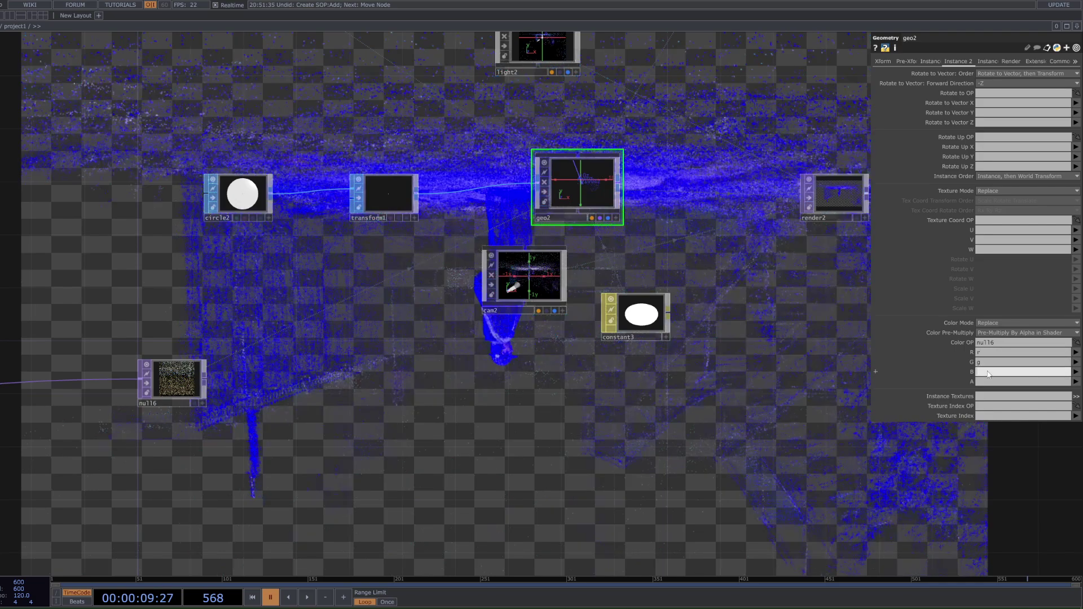
pyautogui.write('b')
pyautogui.click(774, 396)
# Step: Set the Alpha of the Constant TOP feeding the colour Null to 0.75
pyautogui.moveTo(569, 390); pyautogui.dragTo(733, 277)
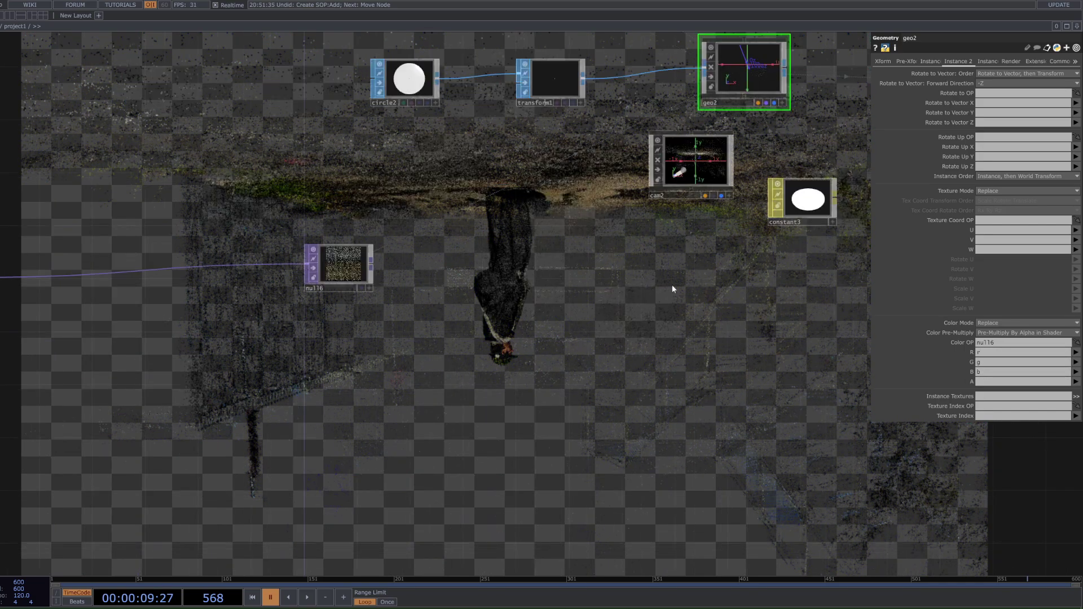
pyautogui.moveTo(274, 249); pyautogui.dragTo(380, 226)
pyautogui.moveTo(316, 275); pyautogui.dragTo(570, 309)
pyautogui.click(303, 293)
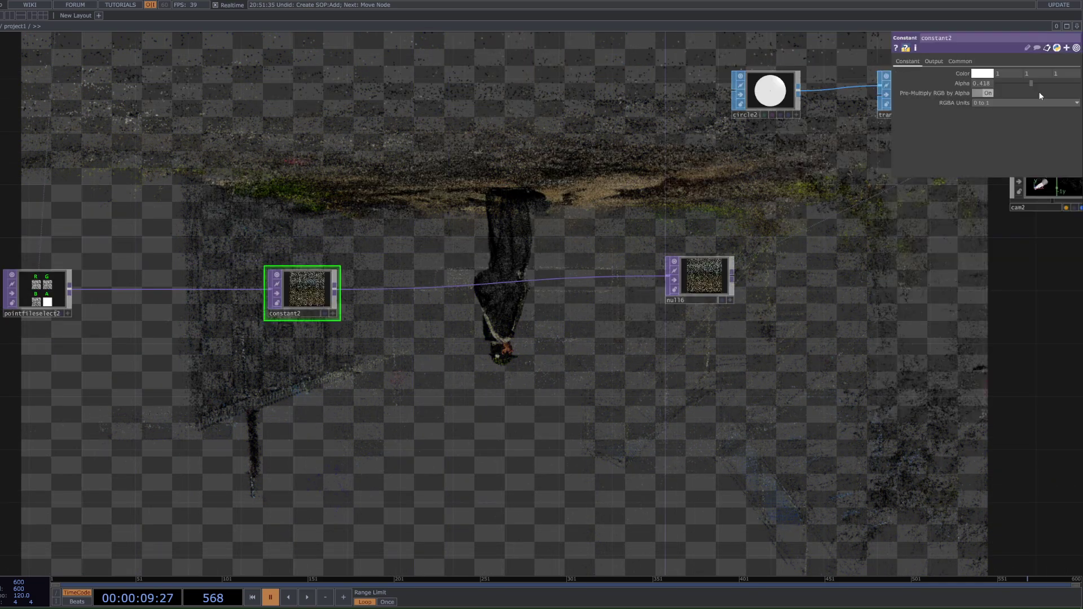
pyautogui.moveTo(1041, 86)
pyautogui.mouseDown()
pyautogui.moveTo(1080, 82)
pyautogui.moveTo(1058, 82)
pyautogui.mouseUp()
# Step: Test lower Alpha values on the Constant material, check its blending settings, and return Alpha to 1
pyautogui.hscroll(10, 926, 167)
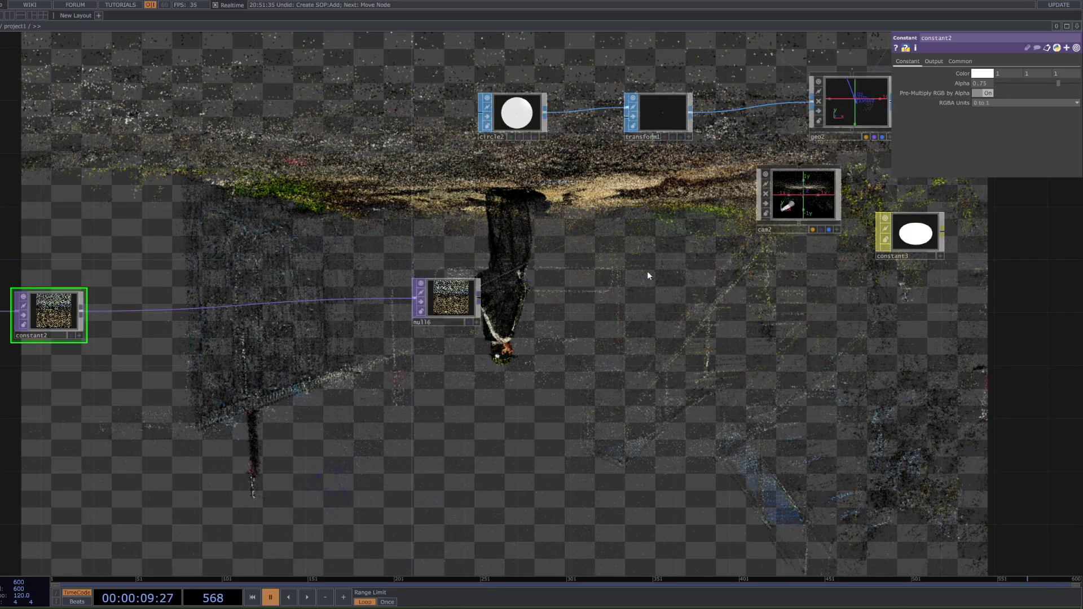
pyautogui.click(838, 243)
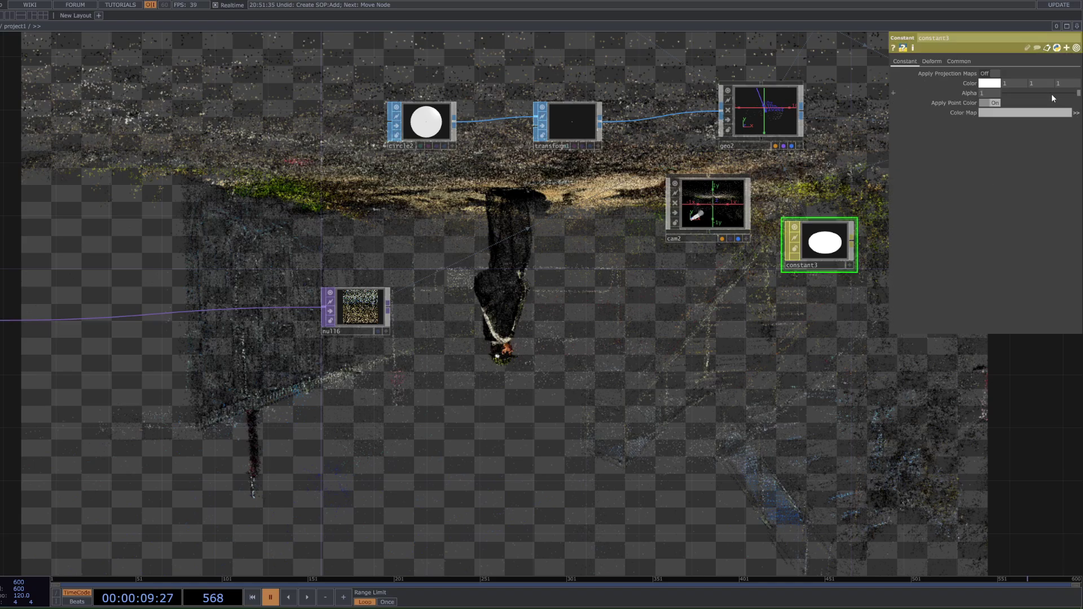
pyautogui.moveTo(1052, 93); pyautogui.dragTo(1077, 94)
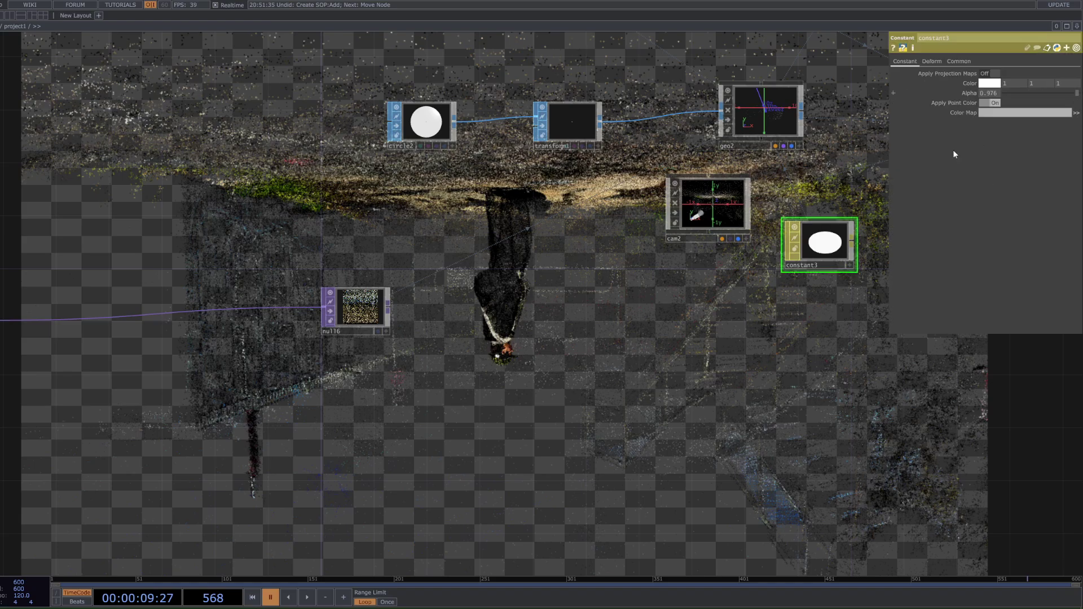
pyautogui.click(965, 62)
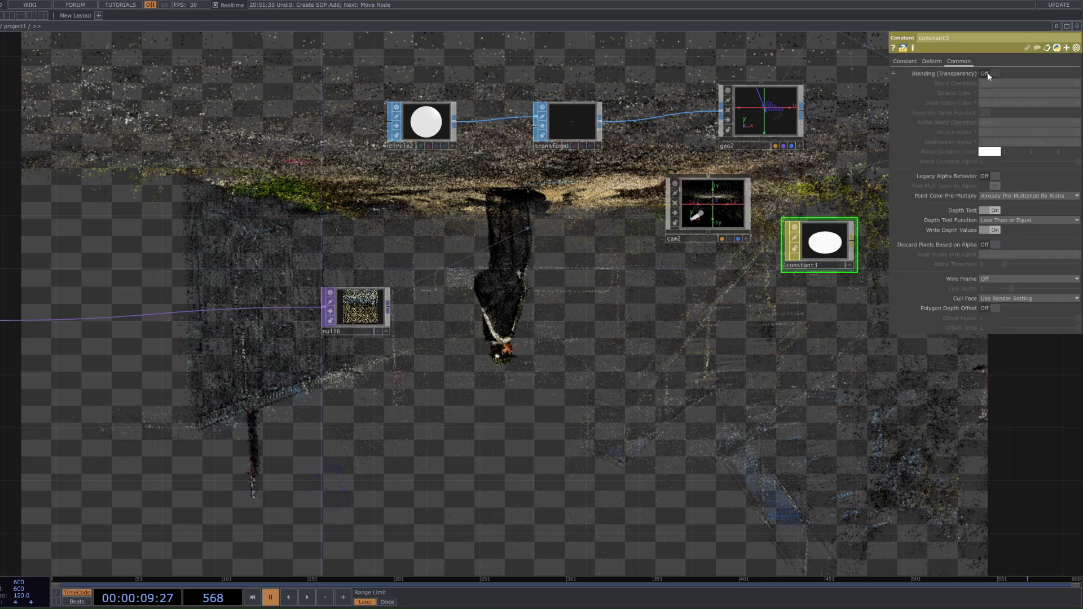
pyautogui.click(914, 62)
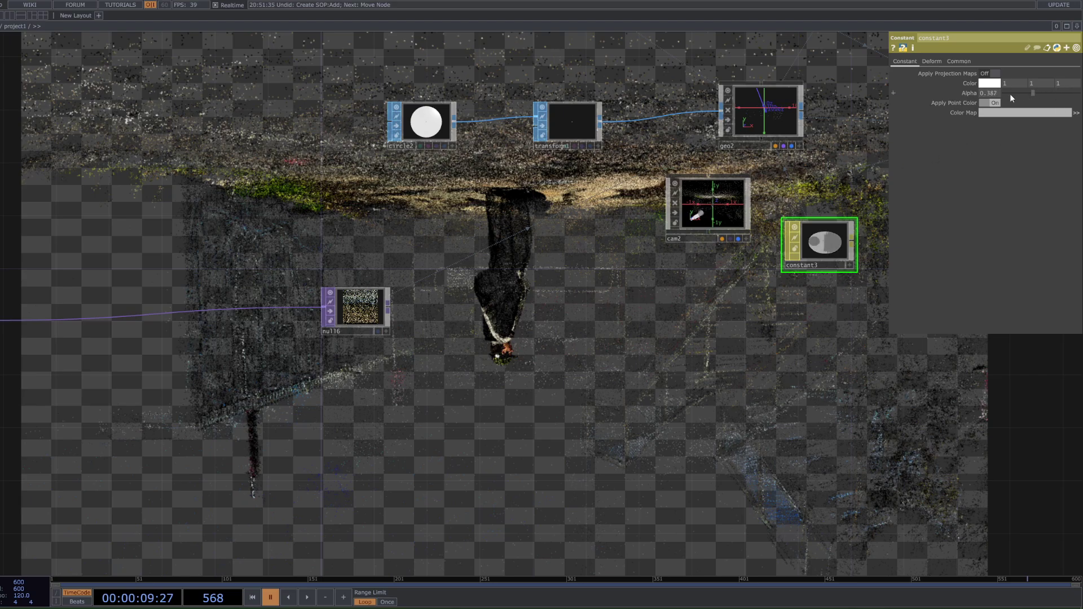
pyautogui.moveTo(722, 311); pyautogui.dragTo(586, 410)
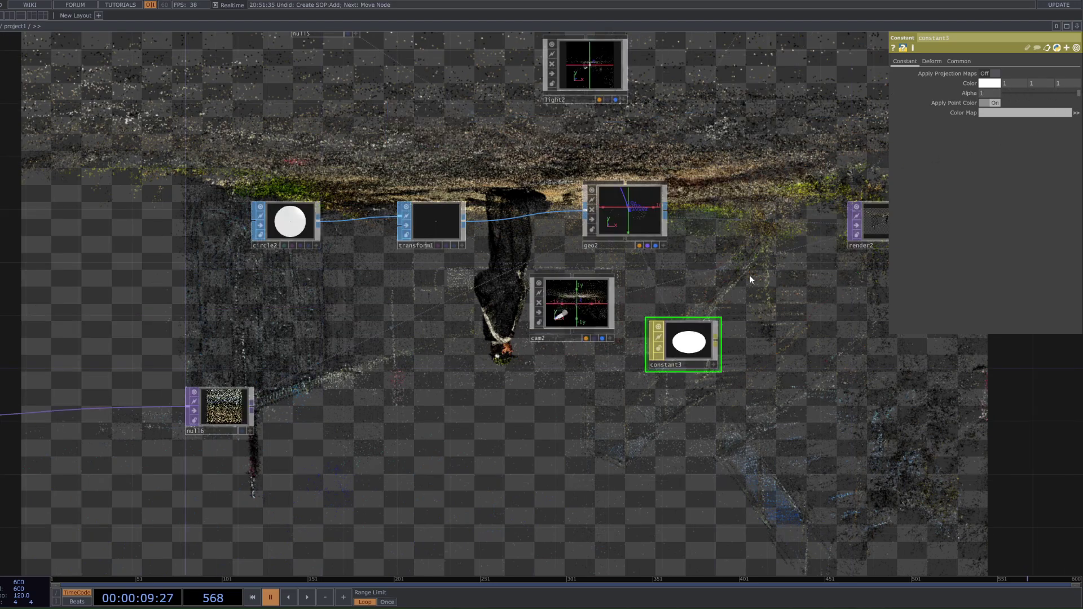
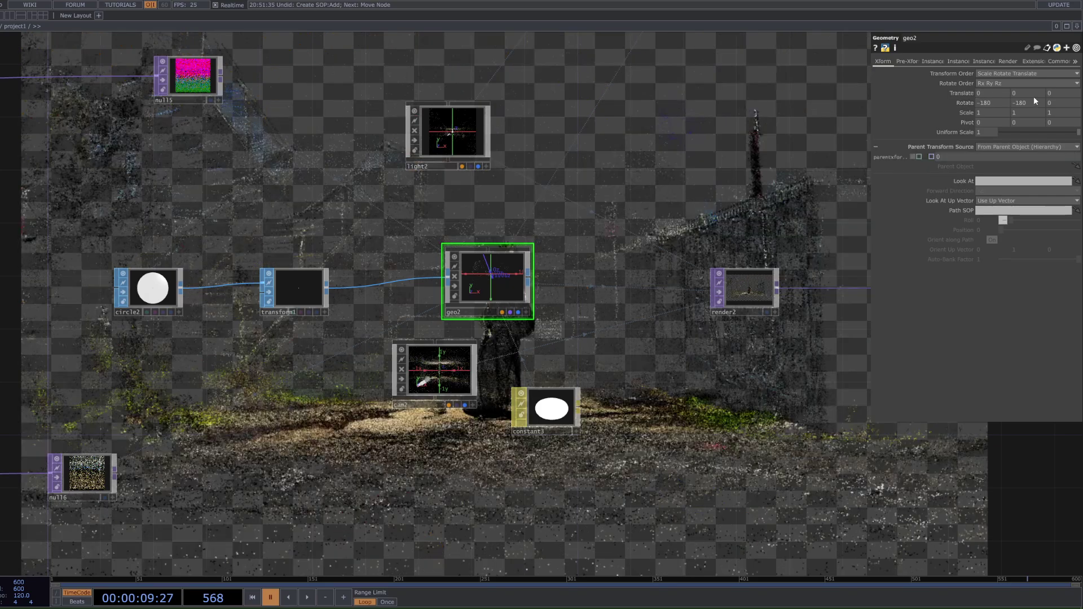
# Step: Try Y rotations of 0 and 100 on the instancing Geometry, and undo the last rotation change
pyautogui.moveTo(1033, 102); pyautogui.dragTo(831, 163)
pyautogui.write('0')
pyautogui.moveTo(759, 205); pyautogui.dragTo(628, 227)
pyautogui.moveTo(1023, 103); pyautogui.dragTo(973, 110)
pyautogui.write('1')
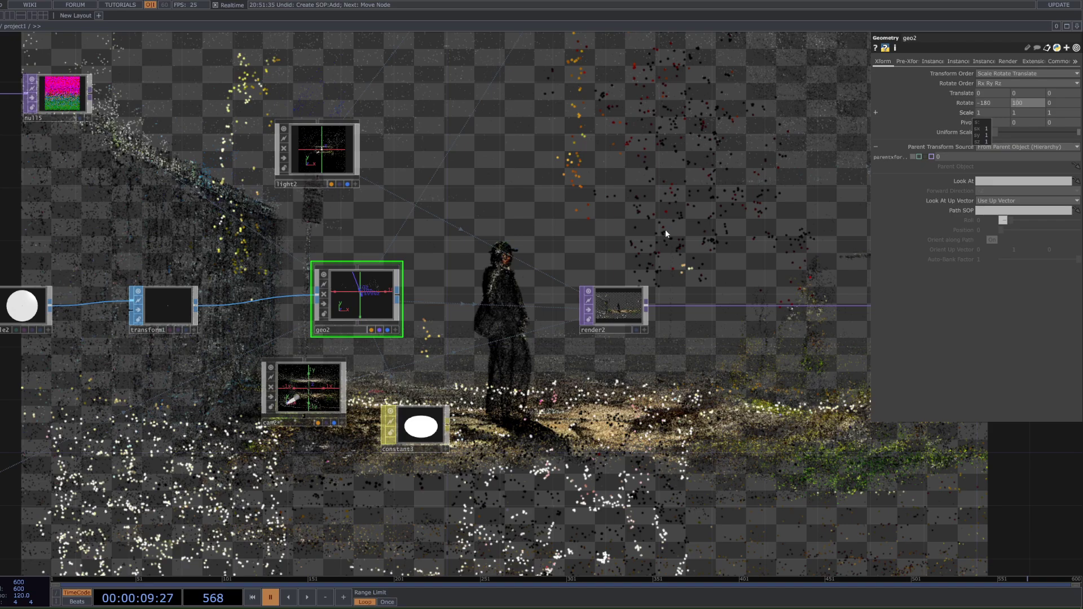
pyautogui.press('Return')
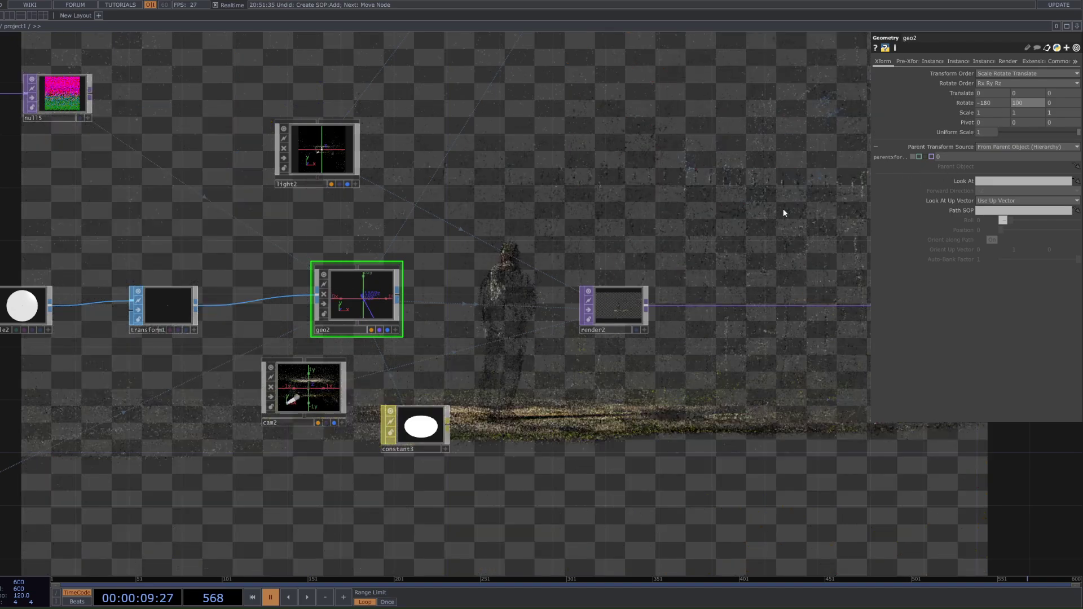
pyautogui.hotkey('ctrl', 'z')
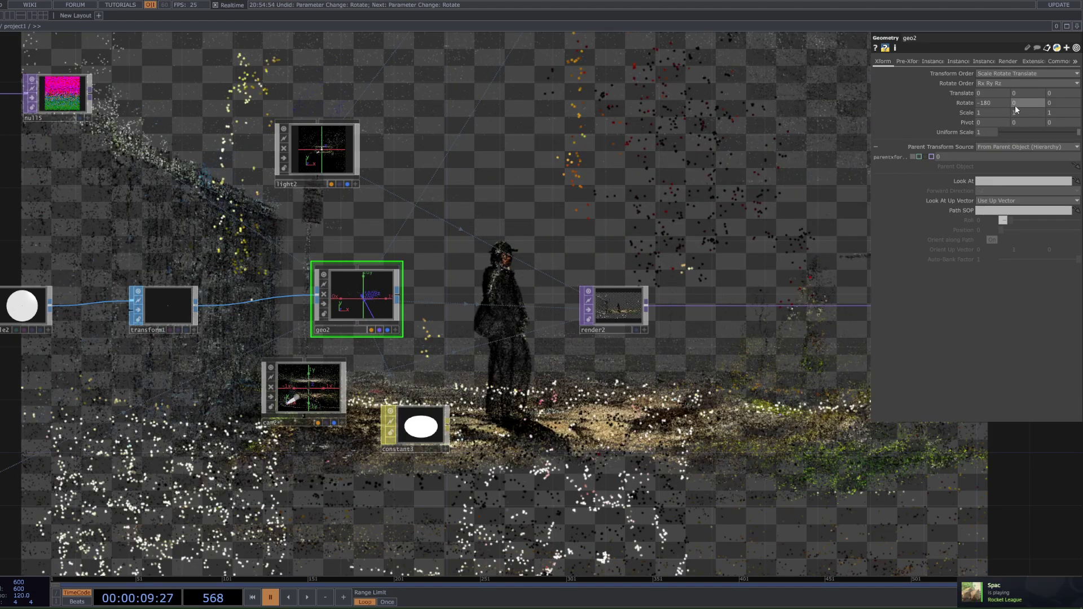
# Step: Set the instancing Geometry's Y rotation to 50
pyautogui.moveTo(1017, 104); pyautogui.dragTo(938, 124)
pyautogui.write('50')
pyautogui.press('Return')
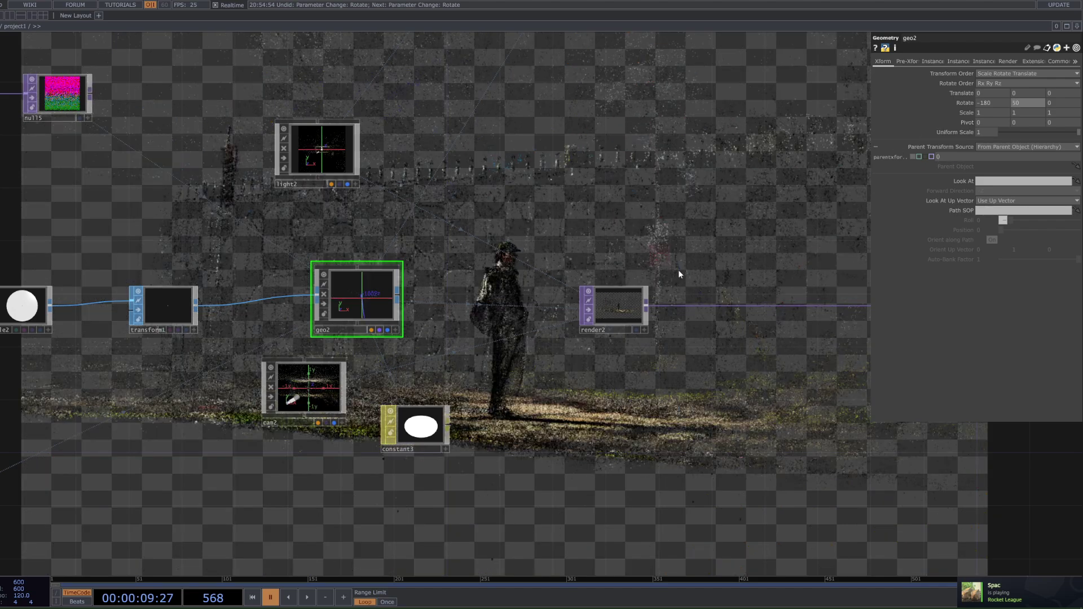
# Step: Insert an RGB Key TOP between the new Render TOP and its output Null
pyautogui.moveTo(678, 270); pyautogui.dragTo(641, 361)
pyautogui.moveTo(597, 321); pyautogui.dragTo(494, 326)
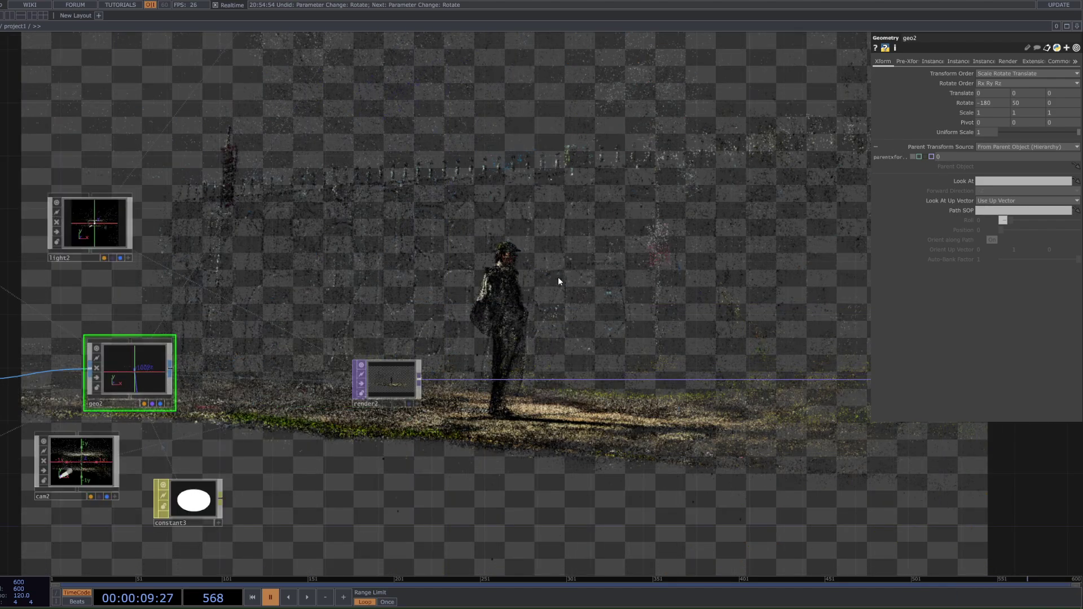
pyautogui.moveTo(607, 321); pyautogui.dragTo(511, 317)
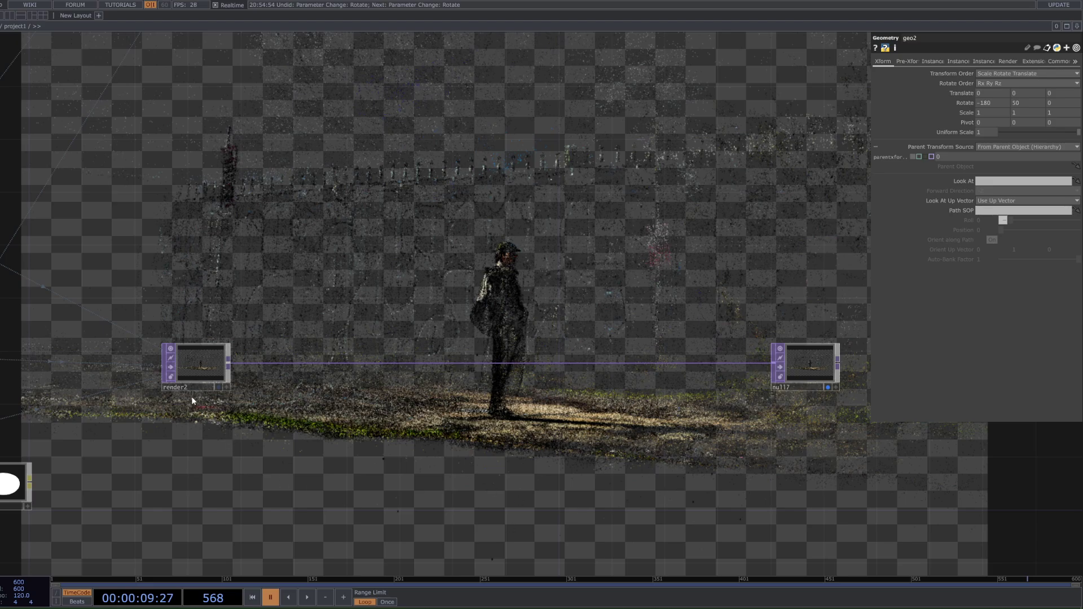
pyautogui.rightClick(645, 364)
pyautogui.click(655, 352)
pyautogui.write('rg')
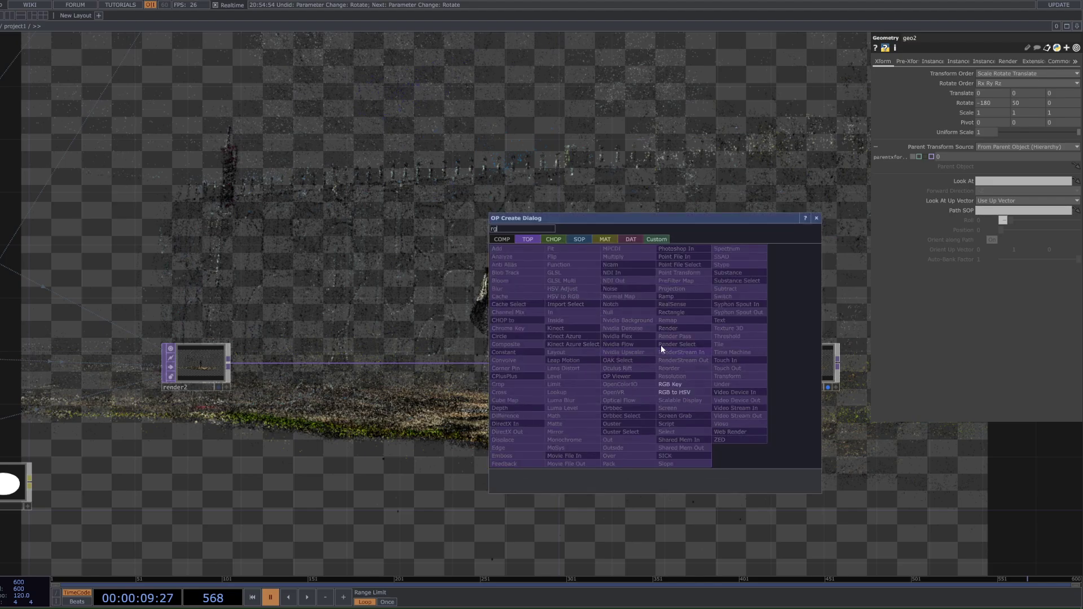
pyautogui.click(685, 384)
pyautogui.click(688, 368)
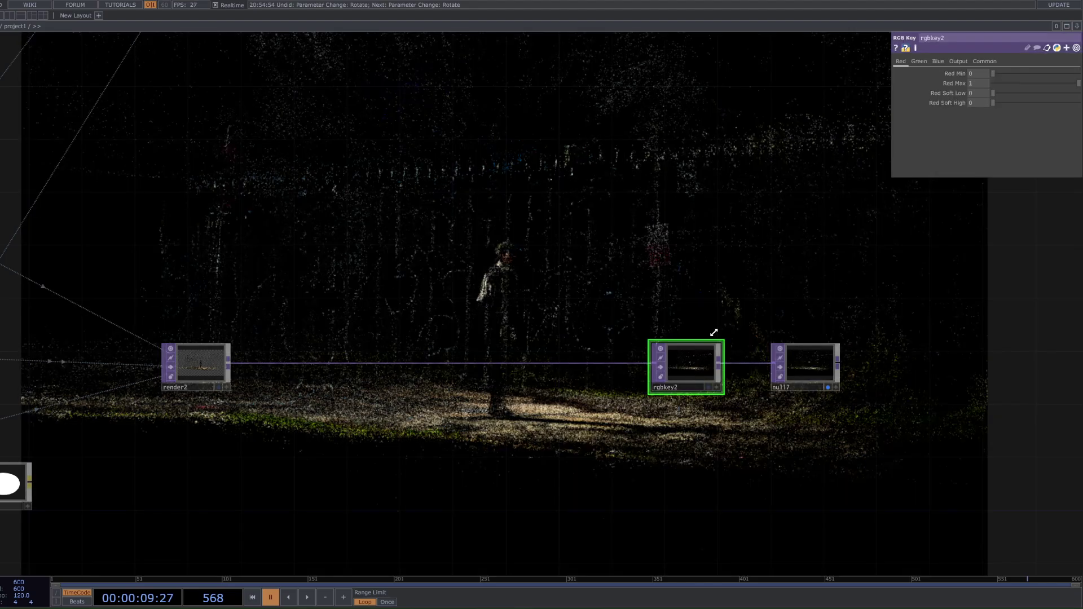
pyautogui.moveTo(654, 348); pyautogui.dragTo(609, 358)
# Step: Set the Alpha of the Constant TOP before the colour Null to 1 and start timeline playback
pyautogui.scroll(-3, 609, 355)
pyautogui.moveTo(323, 332); pyautogui.dragTo(669, 330)
pyautogui.scroll(-3, 591, 342)
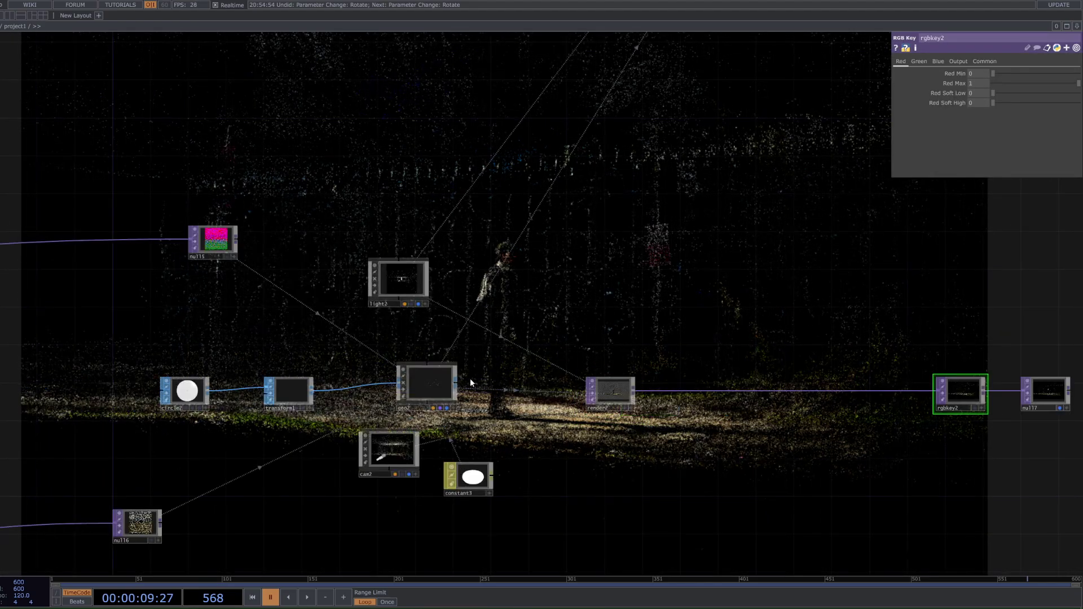
pyautogui.click(73, 478)
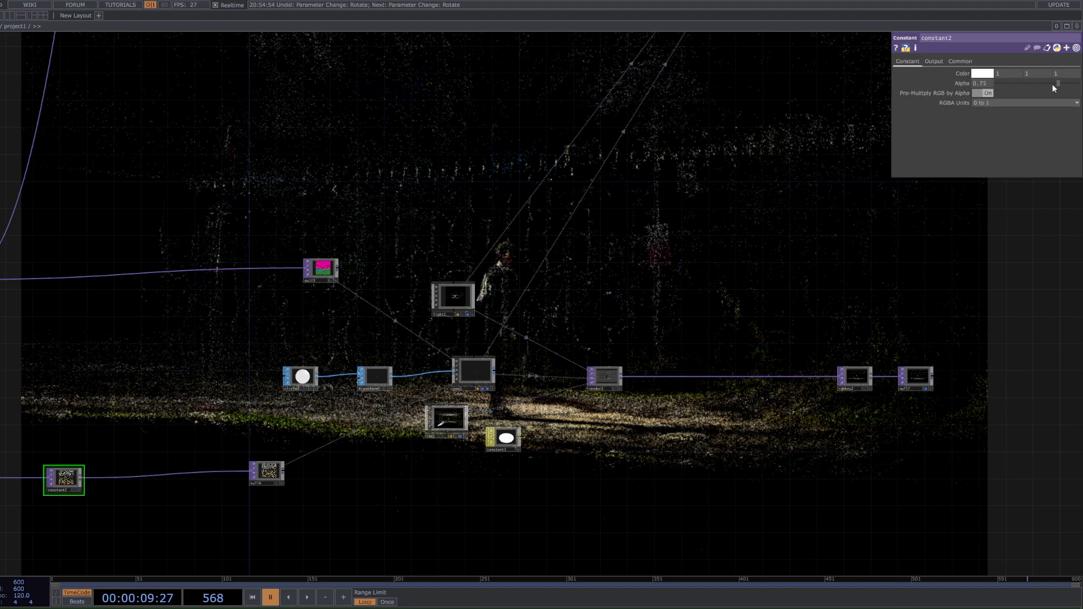
pyautogui.moveTo(1058, 83); pyautogui.dragTo(1079, 84)
pyautogui.press('space')
# Step: Pause playback and set the Uniform Scale of the circle's Transform SOP to 0.002
pyautogui.moveTo(692, 301); pyautogui.dragTo(681, 327)
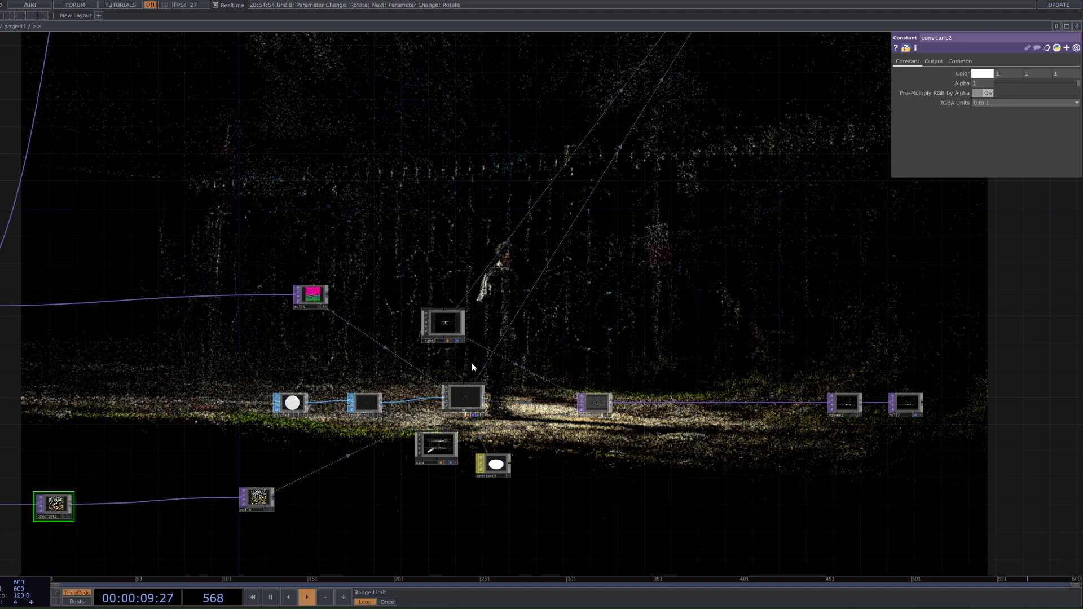
pyautogui.click(374, 406)
pyautogui.press('space')
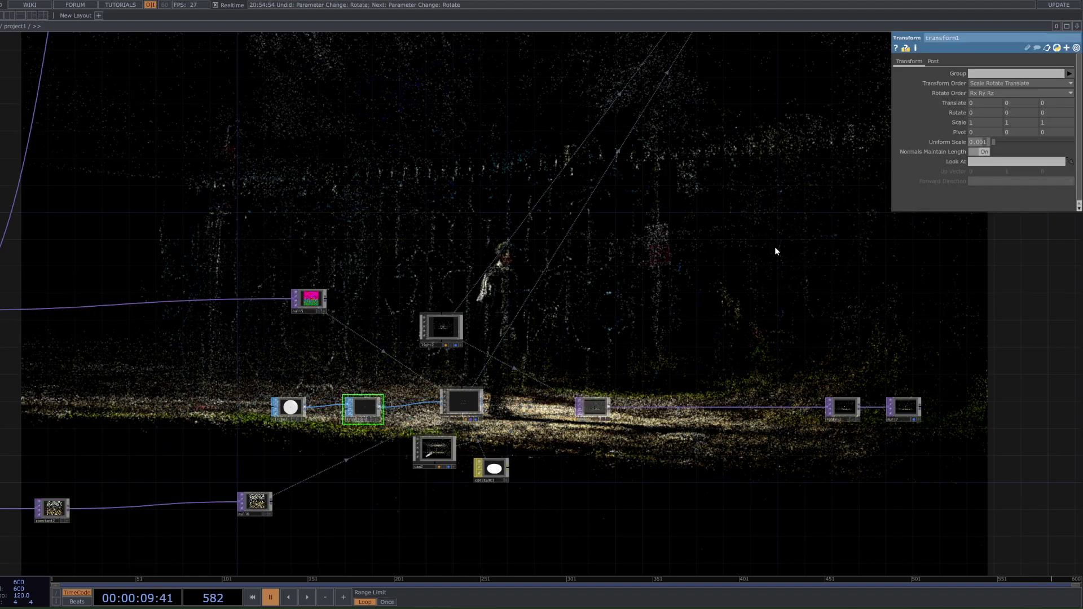
pyautogui.click(686, 274)
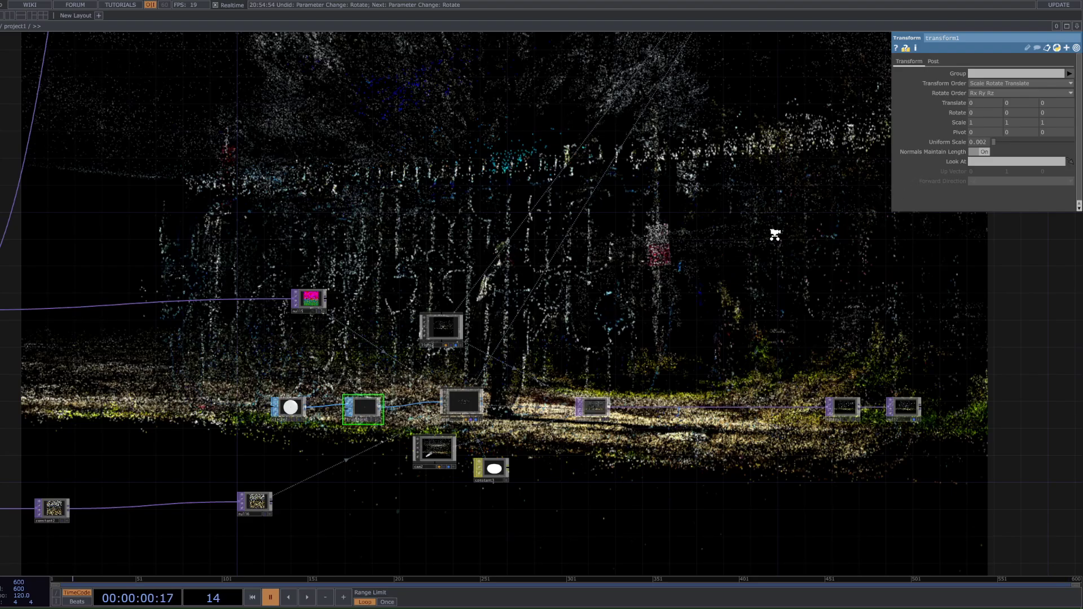
# Step: Examine the original geometry network and its clean Null in relation to the new instancing chain
pyautogui.scroll(-4, 773, 235)
pyautogui.moveTo(792, 230); pyautogui.dragTo(627, 357)
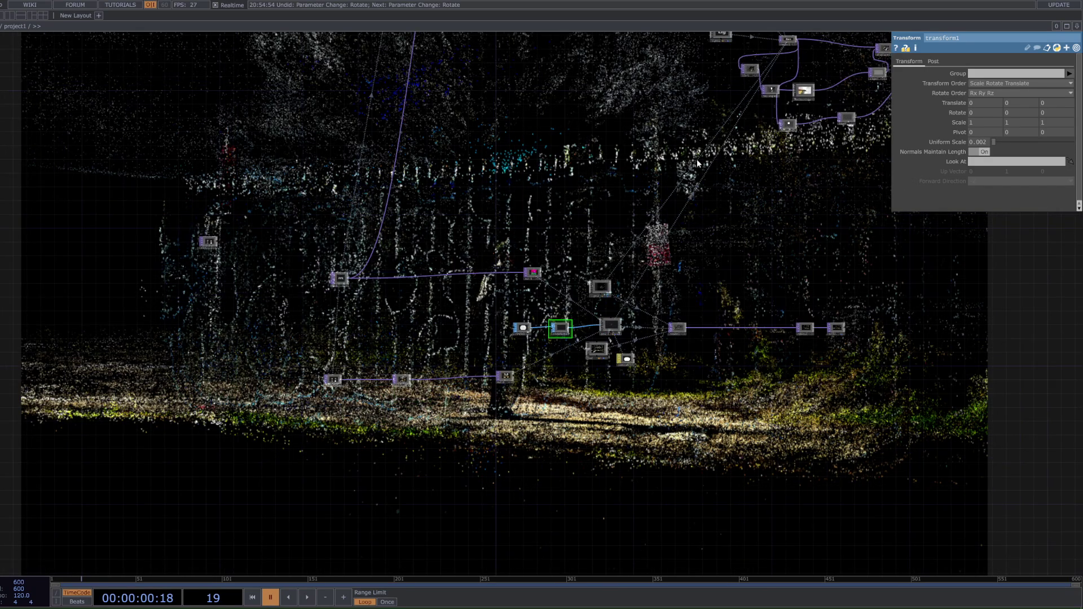
pyautogui.scroll(4, 620, 154)
pyautogui.moveTo(550, 331); pyautogui.dragTo(653, 172)
pyautogui.press('space')
pyautogui.scroll(-2, 581, 293)
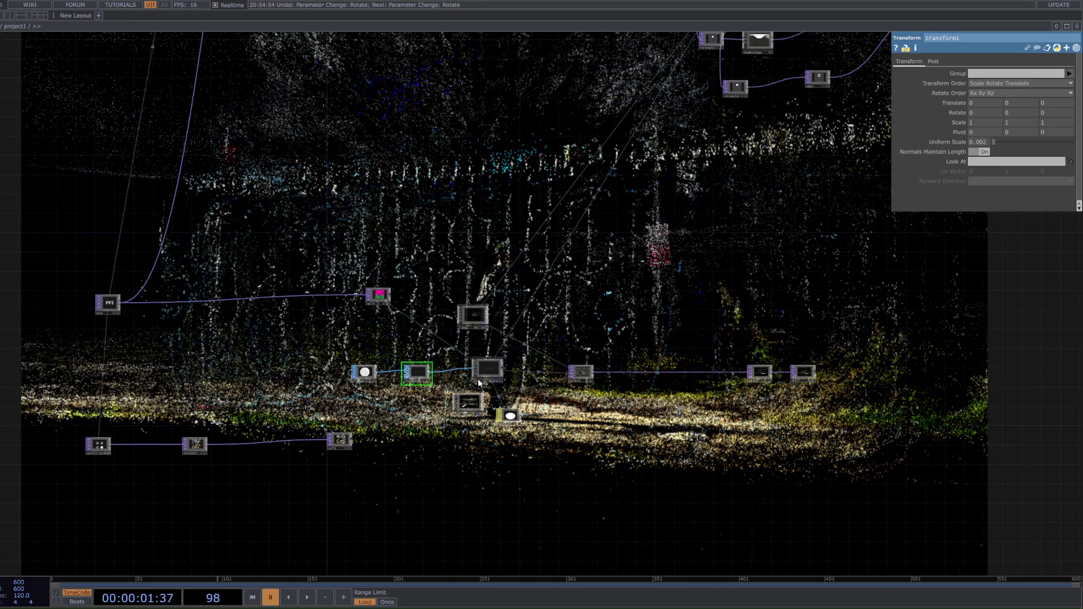
pyautogui.scroll(4, 360, 369)
pyautogui.scroll(-3, 361, 371)
pyautogui.moveTo(524, 241); pyautogui.dragTo(571, 380)
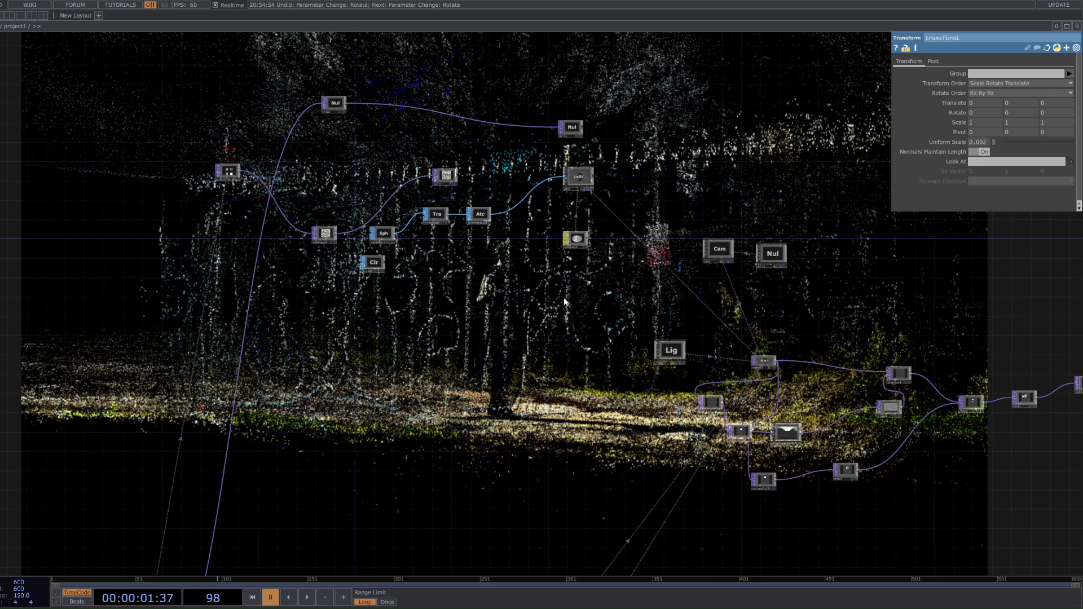
pyautogui.click(334, 105)
pyautogui.scroll(4, 602, 156)
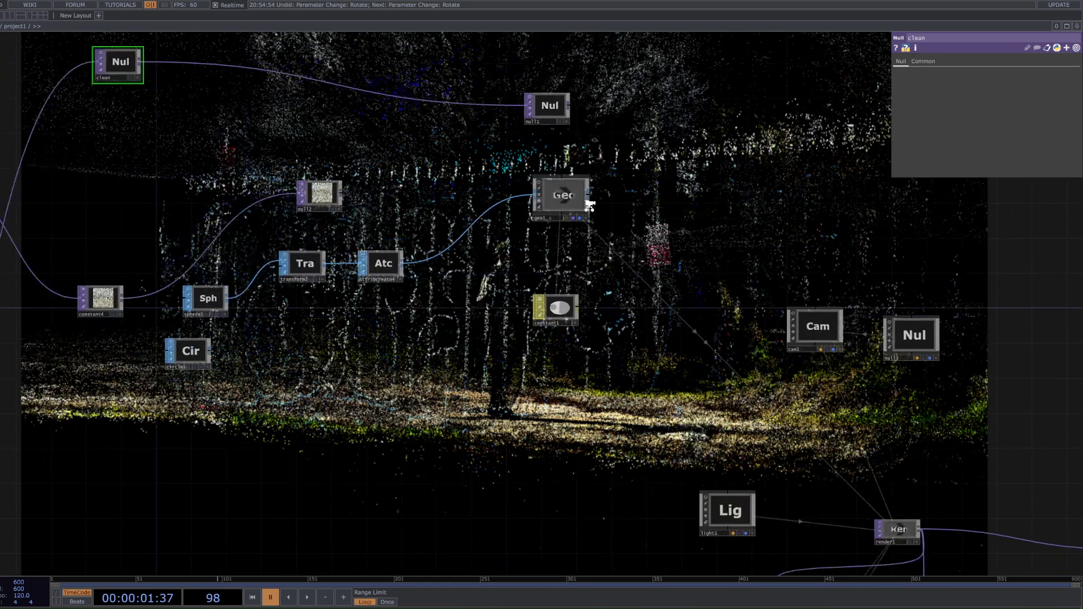
pyautogui.scroll(-4, 590, 206)
pyautogui.moveTo(567, 389); pyautogui.dragTo(486, 265)
pyautogui.scroll(-6, 445, 248)
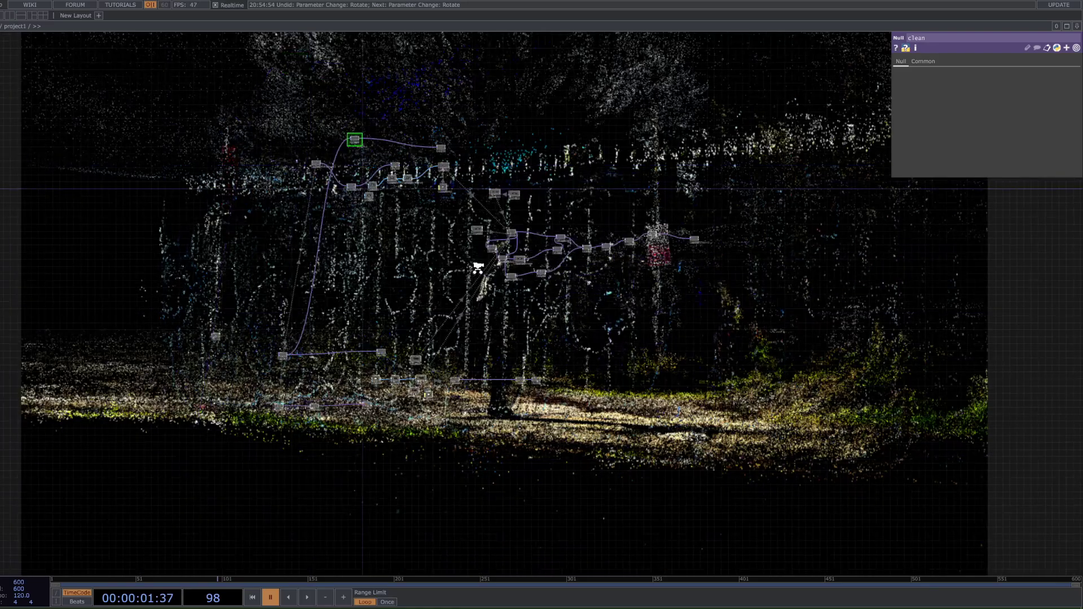
# Step: Delete the original point-processing and geometry operators, keeping the old camera, light and render chain
pyautogui.scroll(4, 477, 269)
pyautogui.moveTo(437, 148); pyautogui.dragTo(688, 289)
pyautogui.moveTo(306, 111); pyautogui.dragTo(626, 293, button='right')
pyautogui.press('Delete')
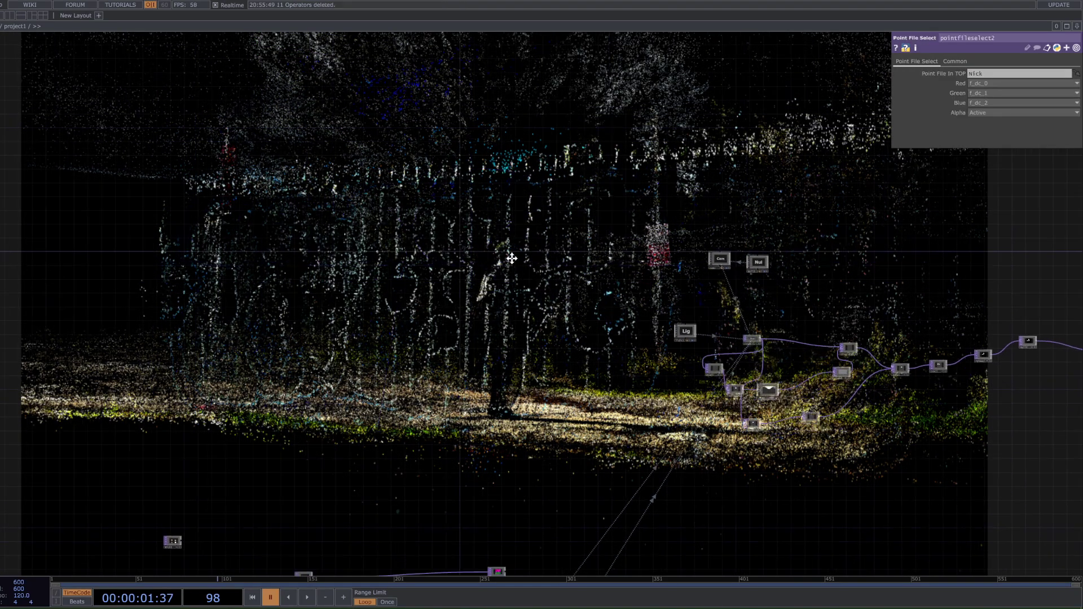
# Step: Inspect the original Render TOP's settings and its downstream chain against the new render network during playback
pyautogui.scroll(-4, 556, 237)
pyautogui.scroll(5, 558, 169)
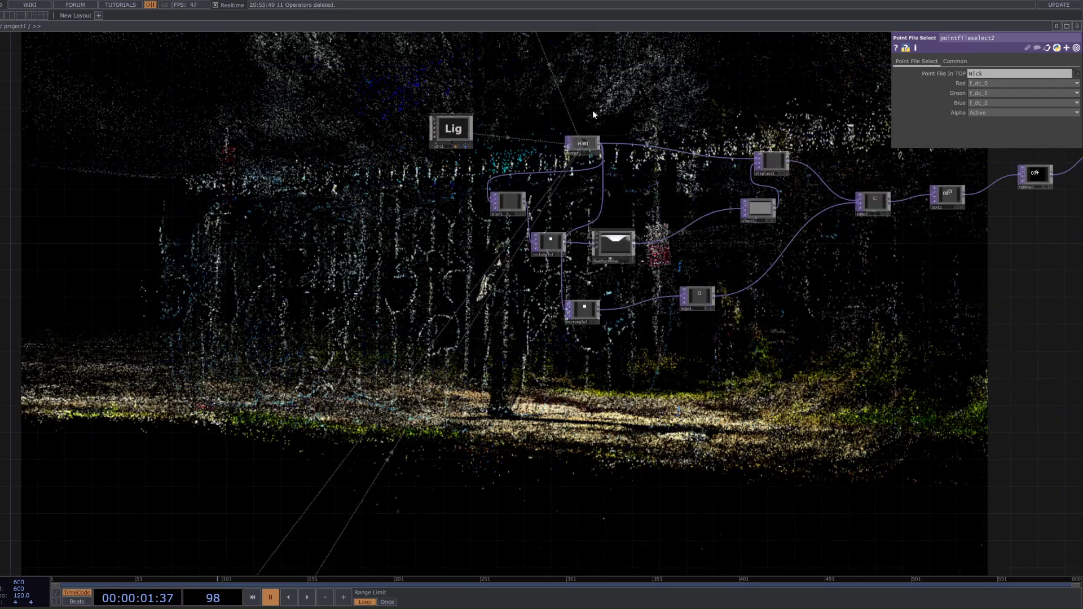
pyautogui.click(582, 146)
pyautogui.moveTo(554, 359); pyautogui.dragTo(454, 233)
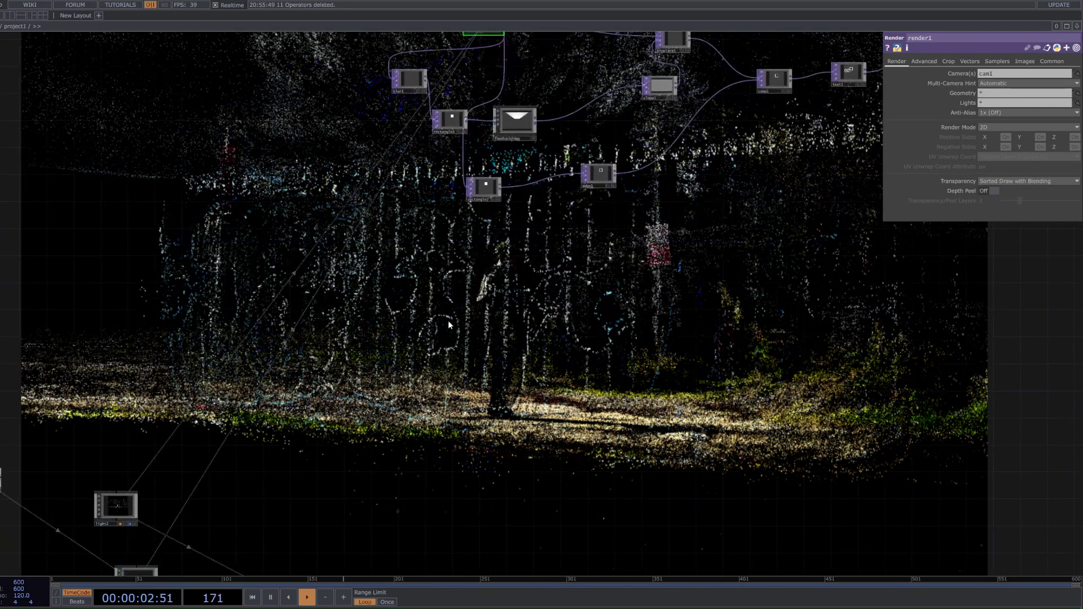
pyautogui.moveTo(450, 324); pyautogui.dragTo(480, 226)
pyautogui.scroll(-4, 555, 343)
pyautogui.scroll(5, 555, 342)
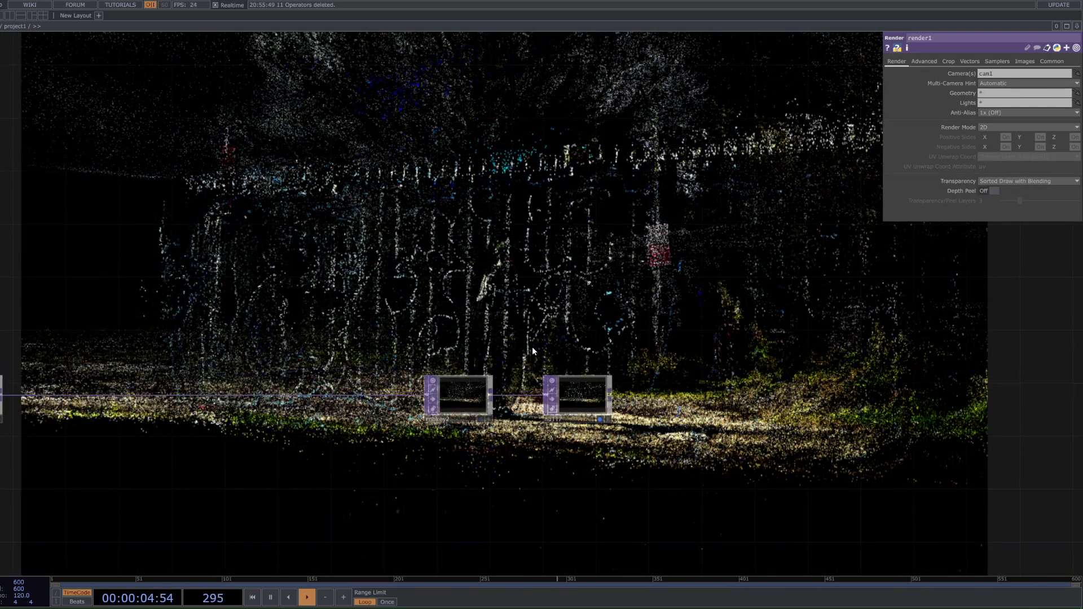
pyautogui.press('space')
pyautogui.scroll(-5, 507, 355)
pyautogui.moveTo(563, 316); pyautogui.dragTo(446, 440)
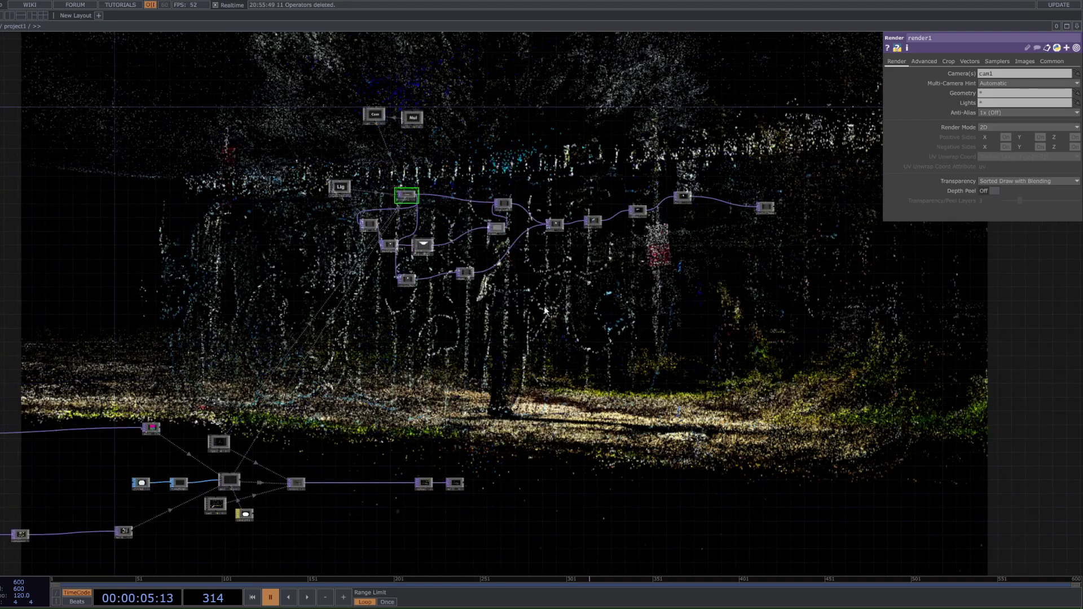
# Step: Examine the original render chain through its rectangle, feedback edge, slope, displace and composite operators
pyautogui.scroll(5, 518, 175)
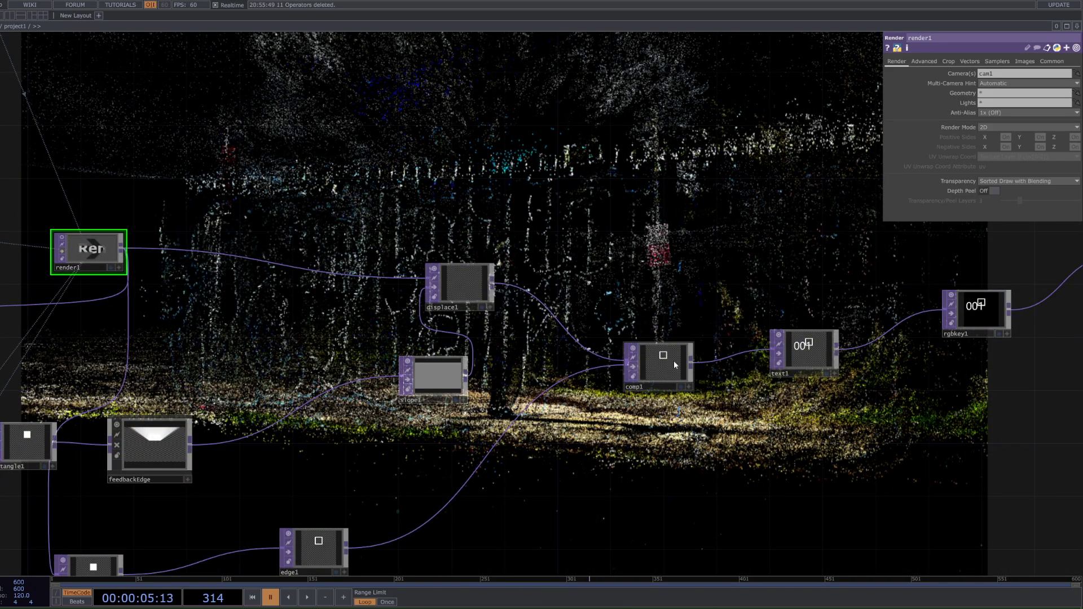
pyautogui.press('h')
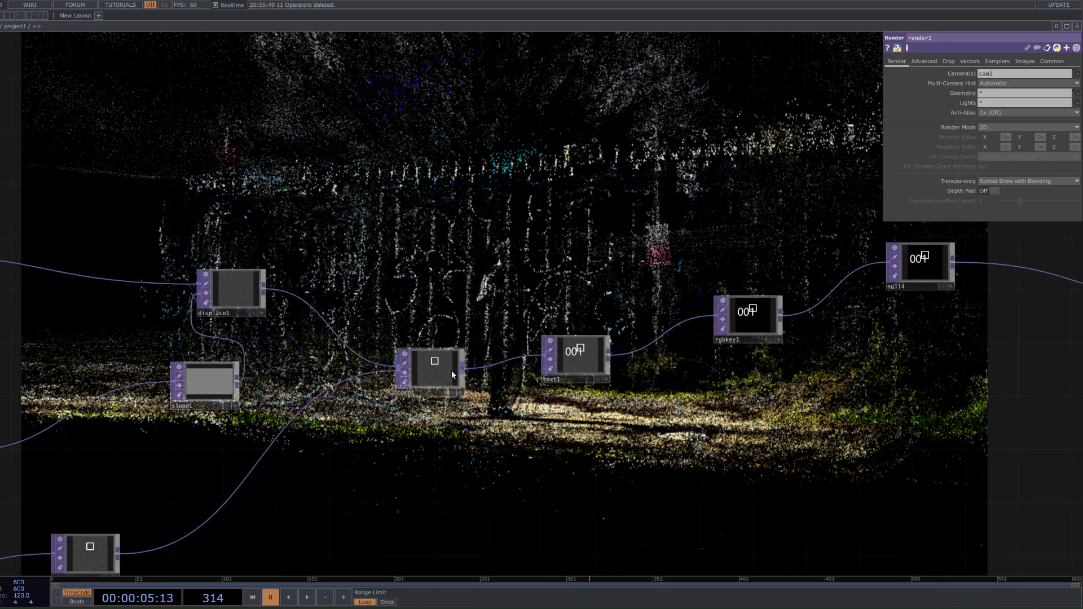
pyautogui.scroll(3, 136, 422)
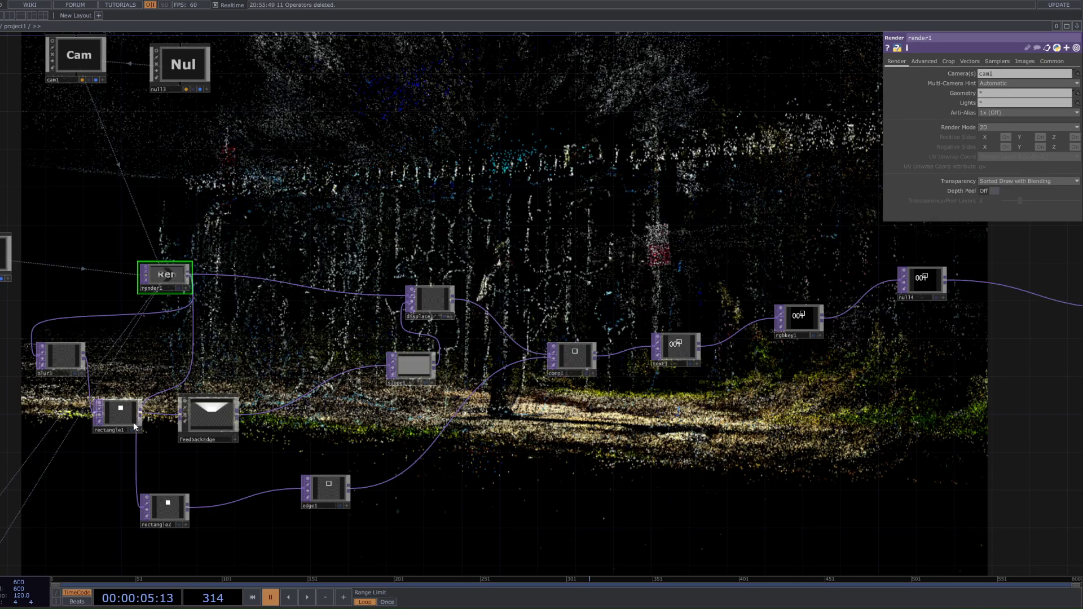
pyautogui.scroll(4, 127, 410)
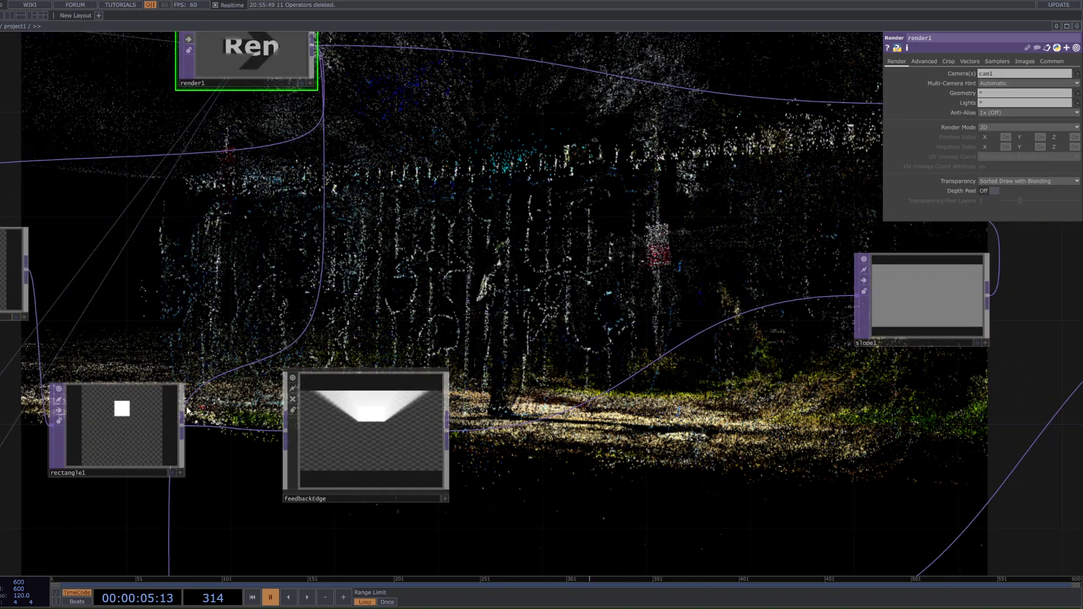
pyautogui.scroll(-6, 544, 272)
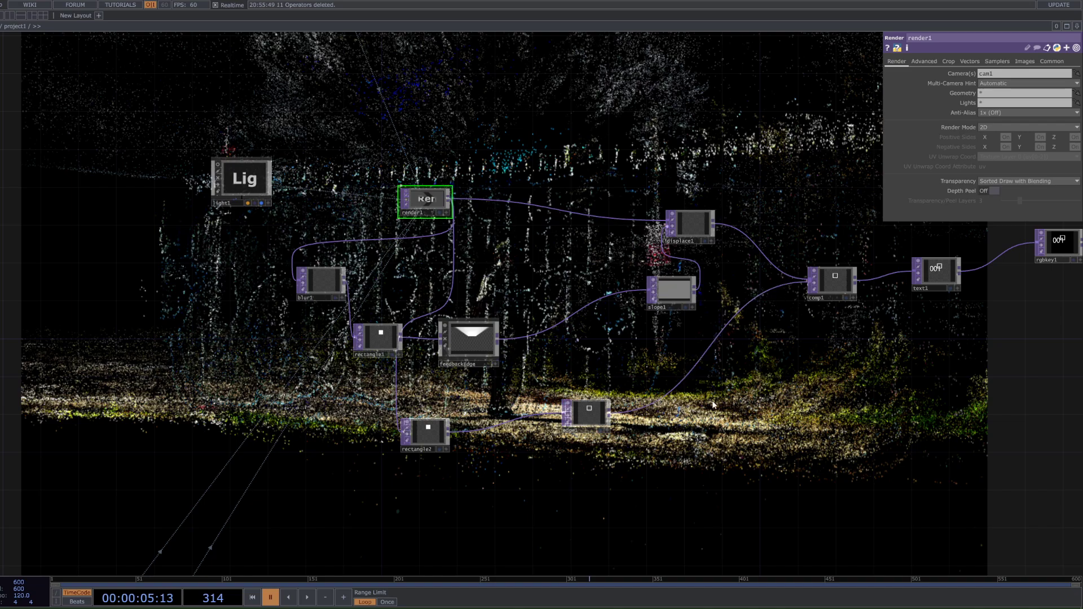
pyautogui.scroll(-3, 585, 358)
pyautogui.scroll(-2, 482, 299)
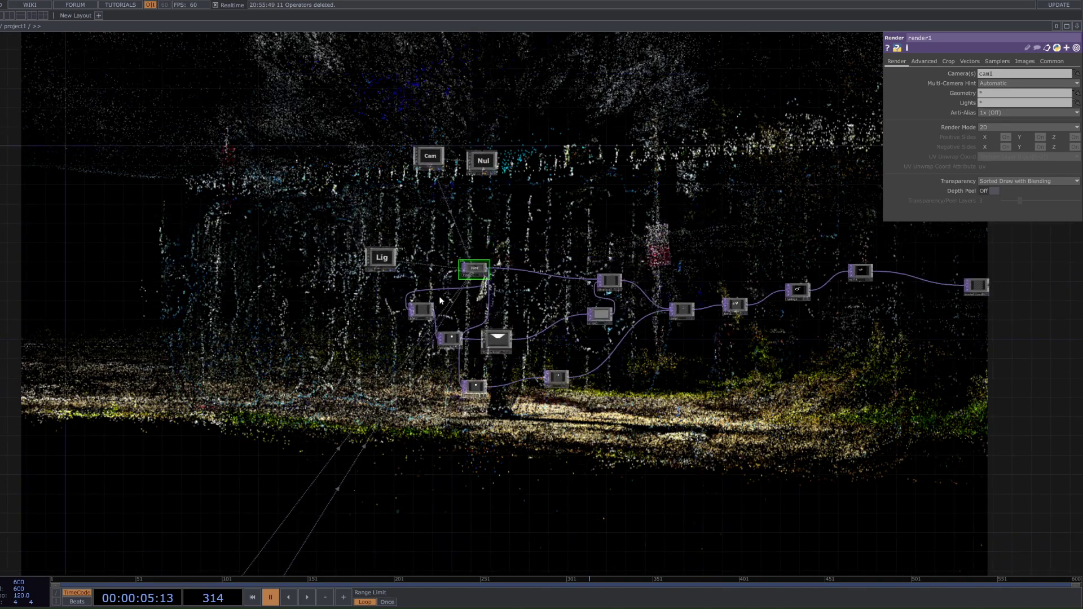
# Step: Resume playback and drive the instanced geometry's Y Rotate with a seconds*10 expression so the point cloud spins continuously
pyautogui.moveTo(327, 329); pyautogui.dragTo(440, 168)
pyautogui.scroll(-2, 440, 168)
pyautogui.scroll(4, 396, 409)
pyautogui.scroll(2, 501, 439)
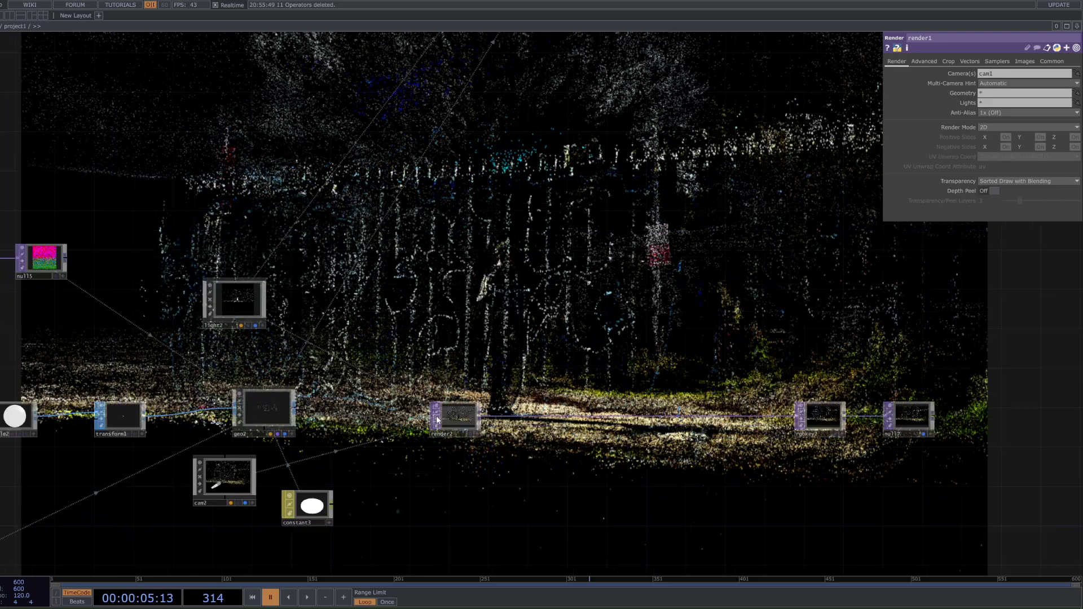
pyautogui.scroll(6, 437, 420)
pyautogui.scroll(-5, 489, 365)
pyautogui.press('space')
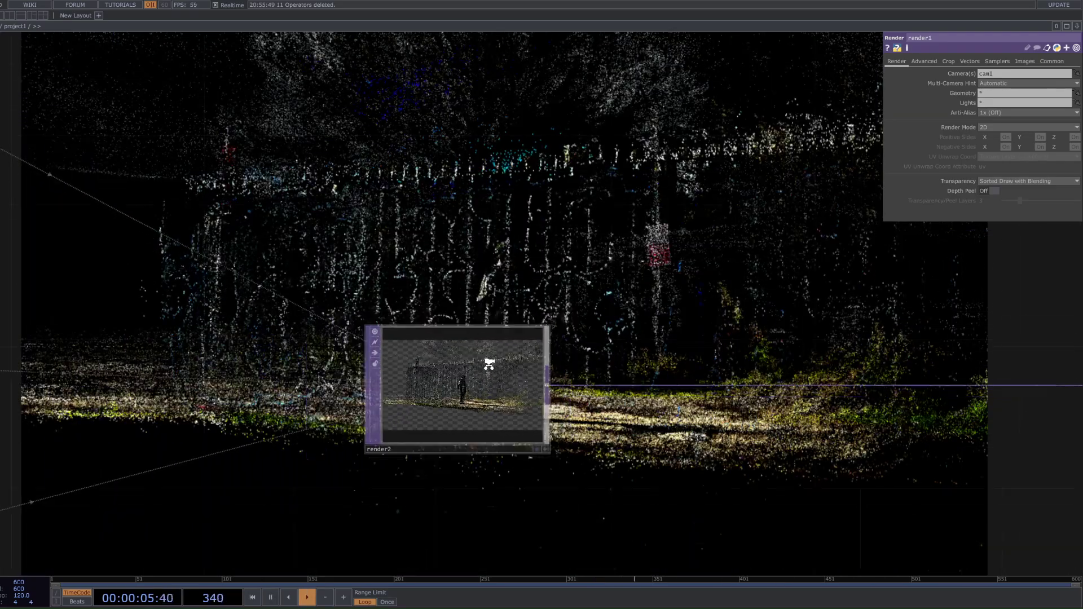
pyautogui.scroll(-3, 489, 365)
pyautogui.moveTo(385, 318); pyautogui.dragTo(519, 317)
pyautogui.click(299, 372)
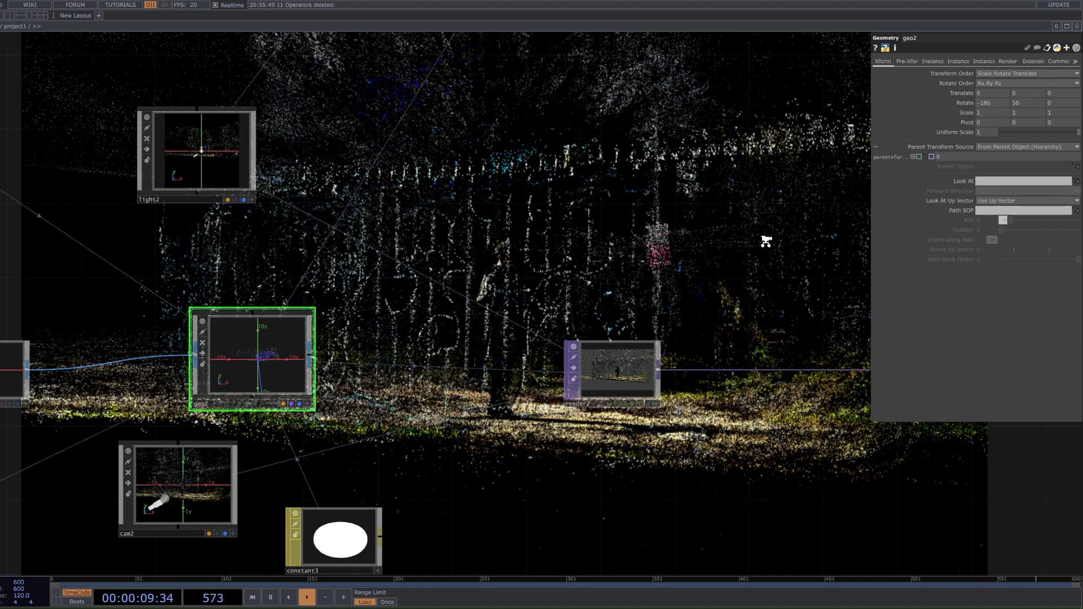
pyautogui.scroll(-3, 242, 344)
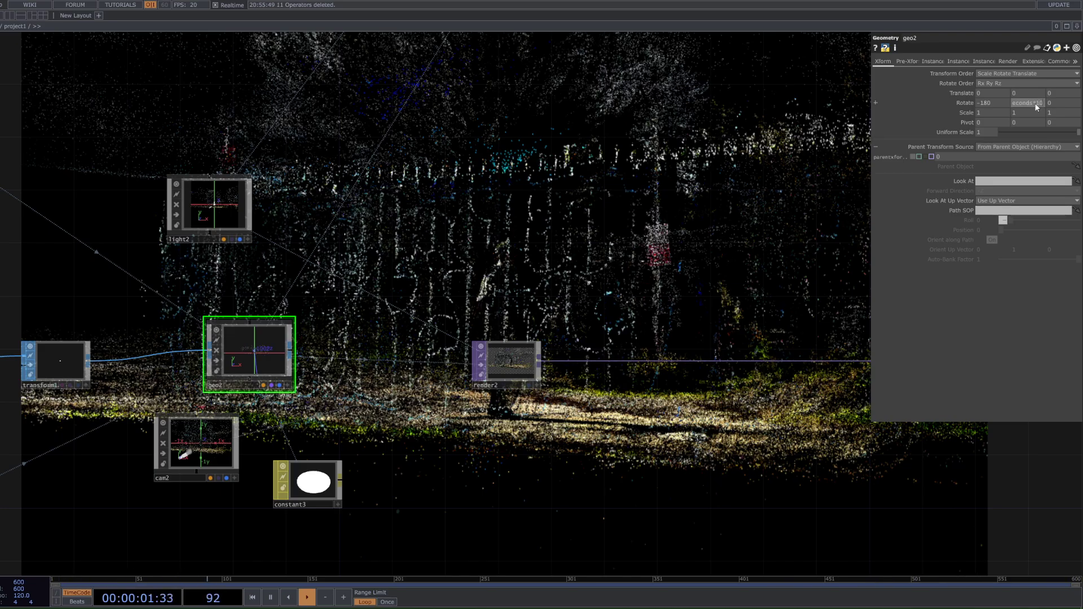
pyautogui.press('Return')
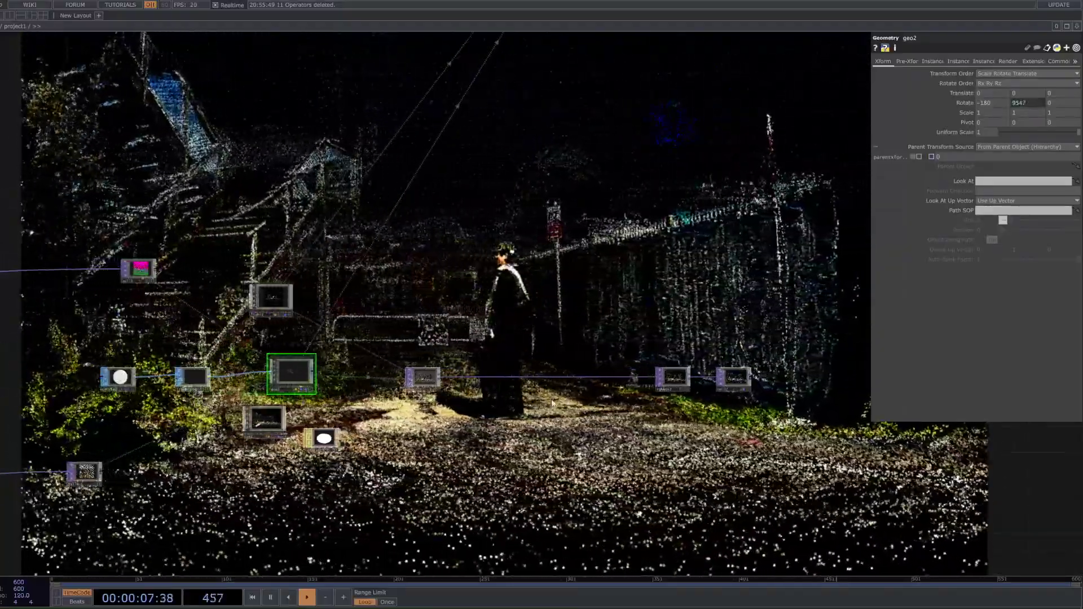
# Step: Pause playback, insert a Rectangle TOP between the new Render TOP and the RGB Key, and place it just below the wire
pyautogui.press('space')
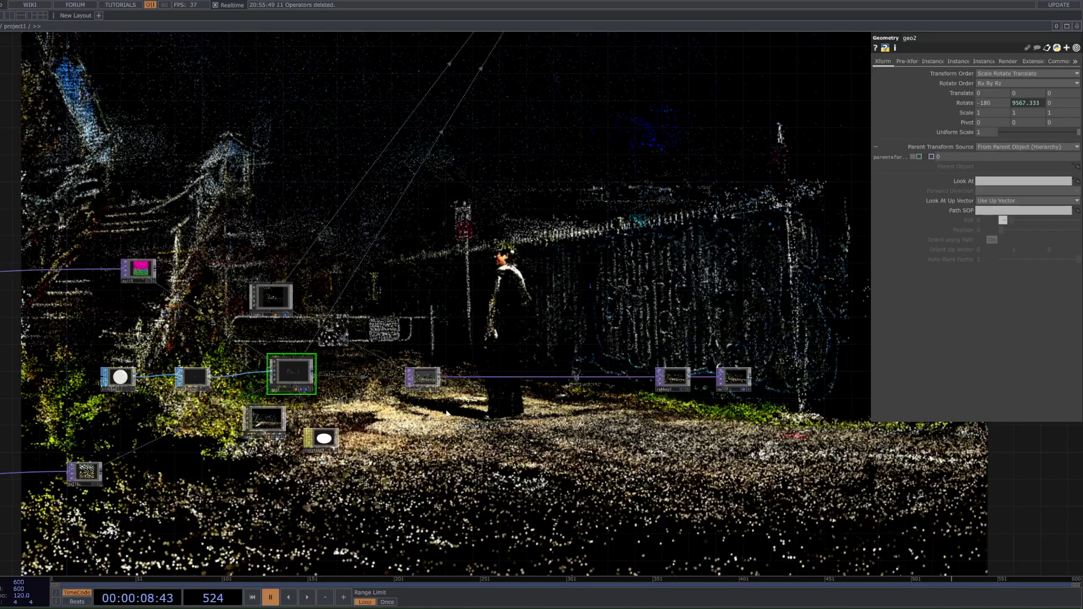
pyautogui.scroll(3, 448, 406)
pyautogui.moveTo(471, 395); pyautogui.dragTo(336, 386)
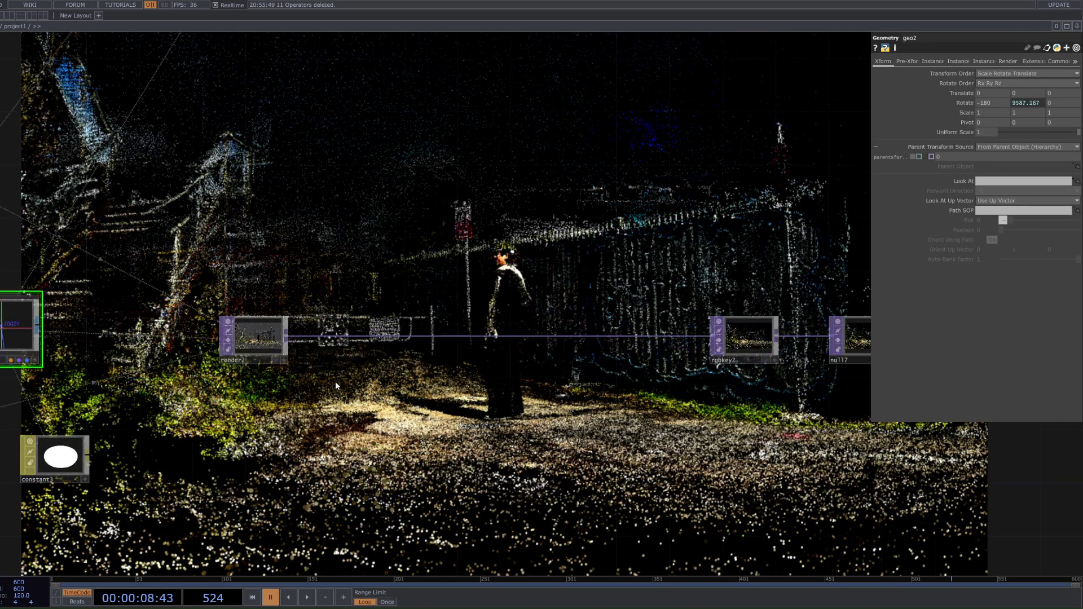
pyautogui.rightClick(331, 336)
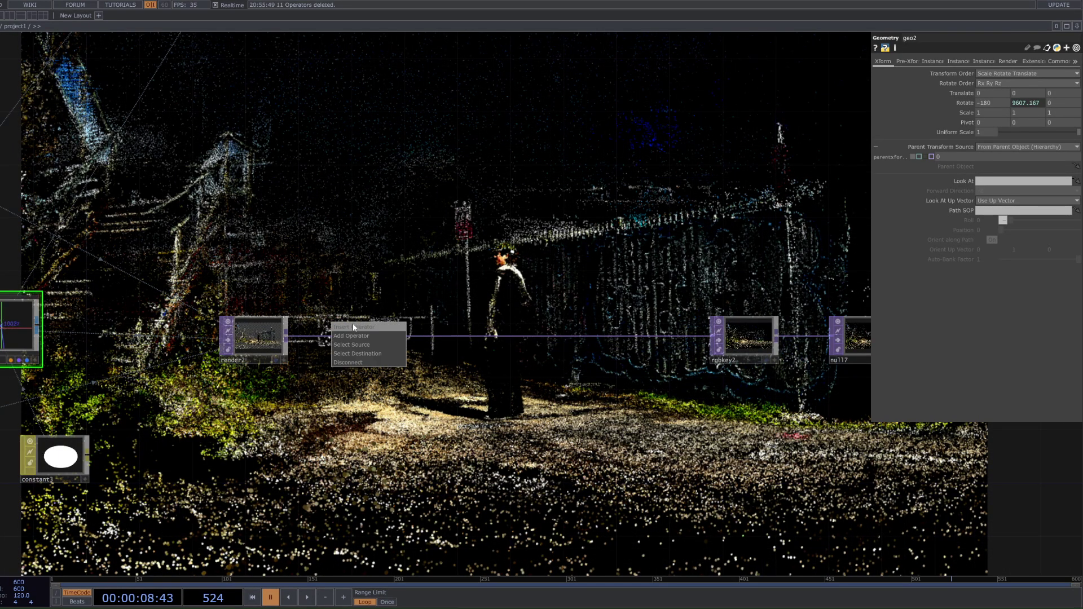
pyautogui.click(354, 328)
pyautogui.click(381, 294)
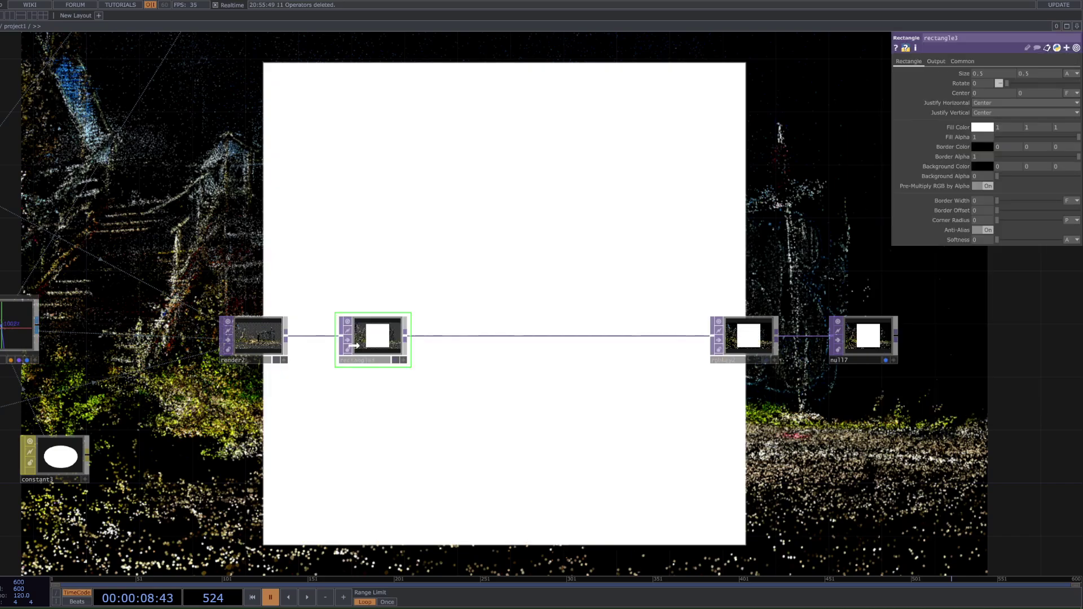
pyautogui.moveTo(354, 345); pyautogui.dragTo(326, 385)
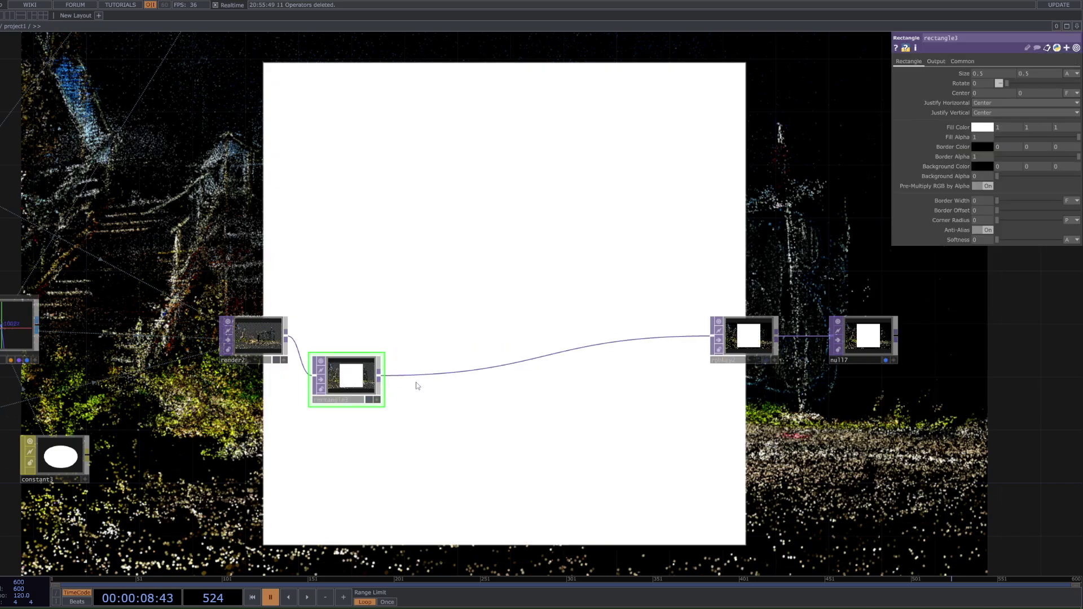
pyautogui.rightClick(448, 373)
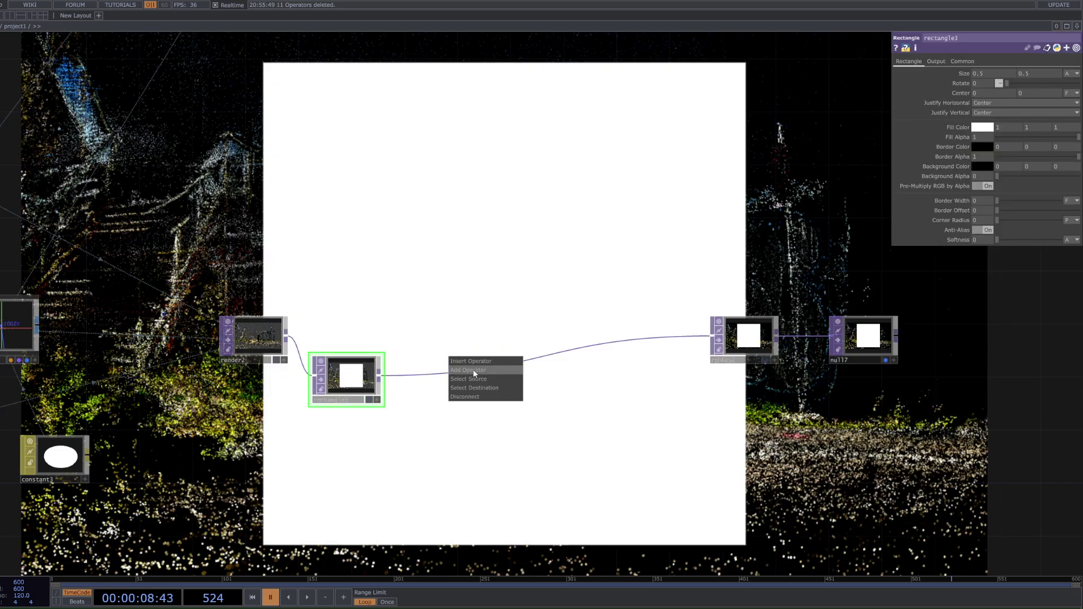
pyautogui.click(493, 311)
pyautogui.click(321, 379)
pyautogui.press('Tab')
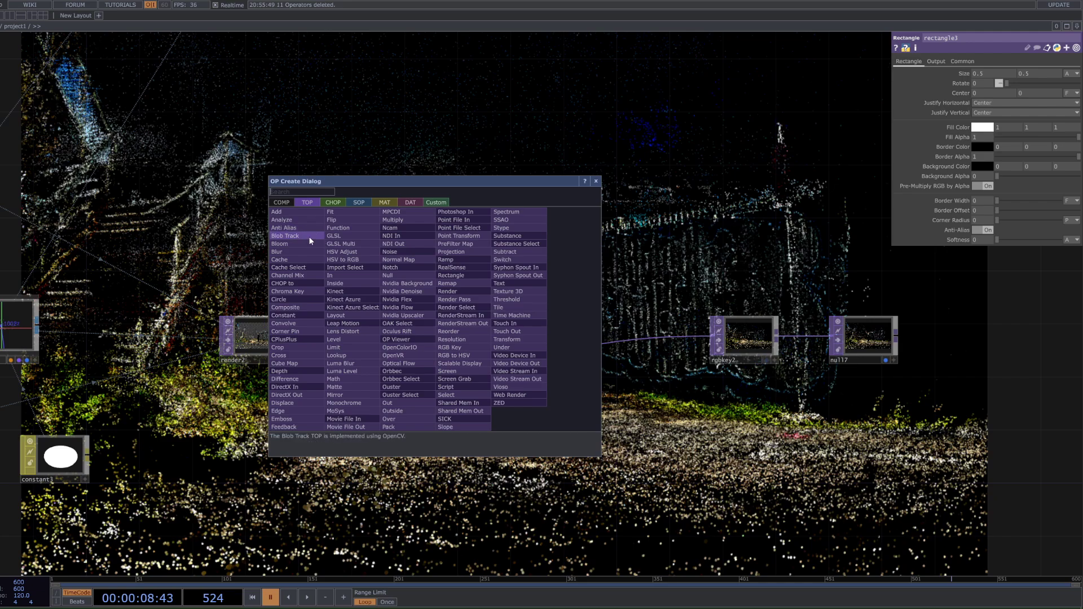
pyautogui.click(595, 181)
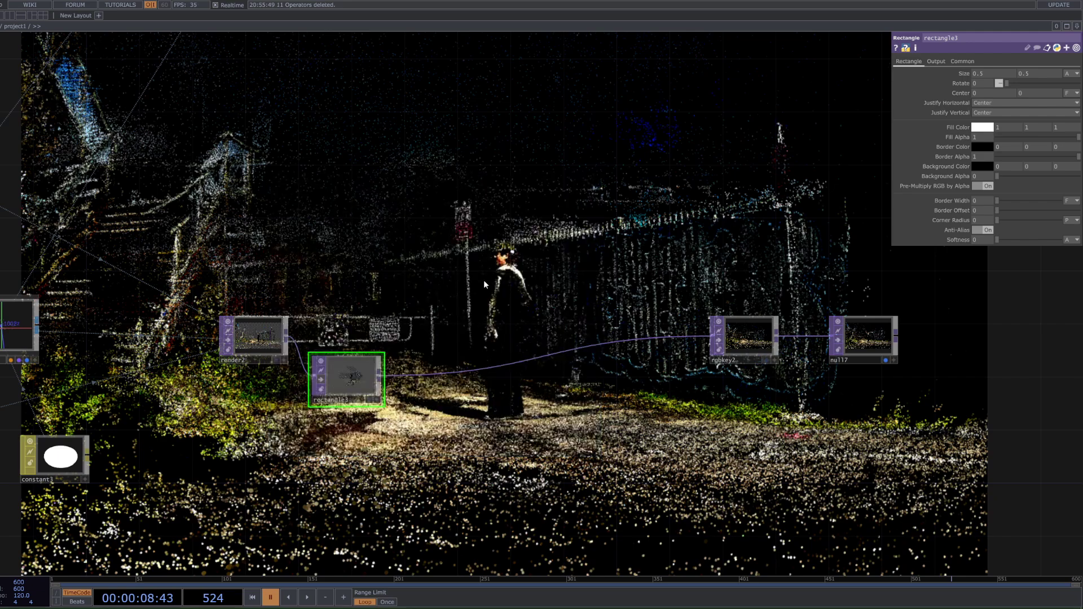
pyautogui.click(346, 374)
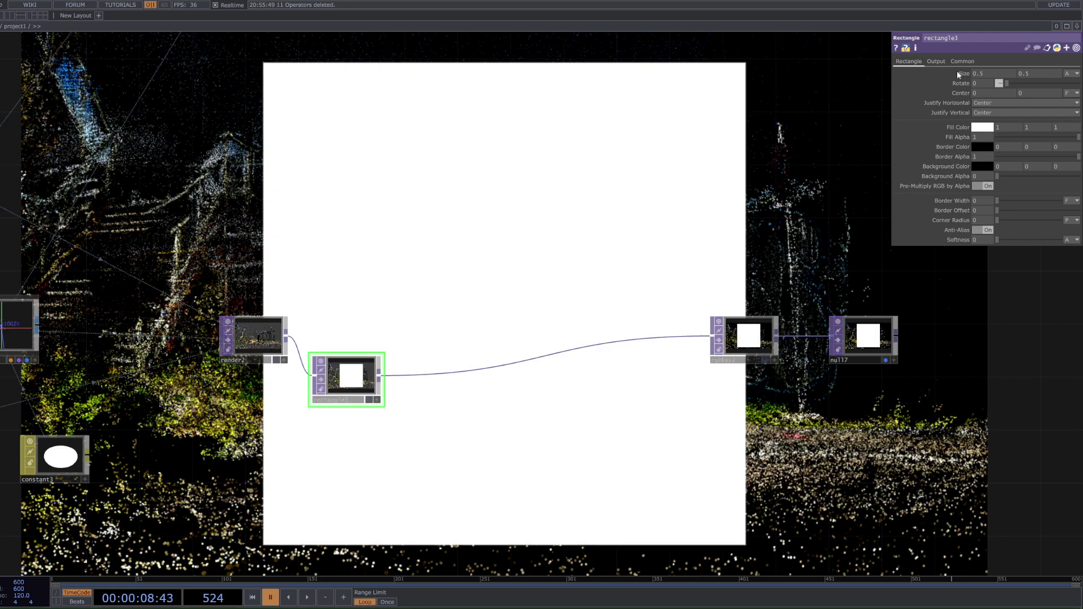
# Step: Set the Size of the new Rectangle TOP to 0.1 by 0.1
pyautogui.moveTo(967, 74); pyautogui.dragTo(956, 65)
pyautogui.moveTo(961, 58); pyautogui.dragTo(967, 73, button='middle')
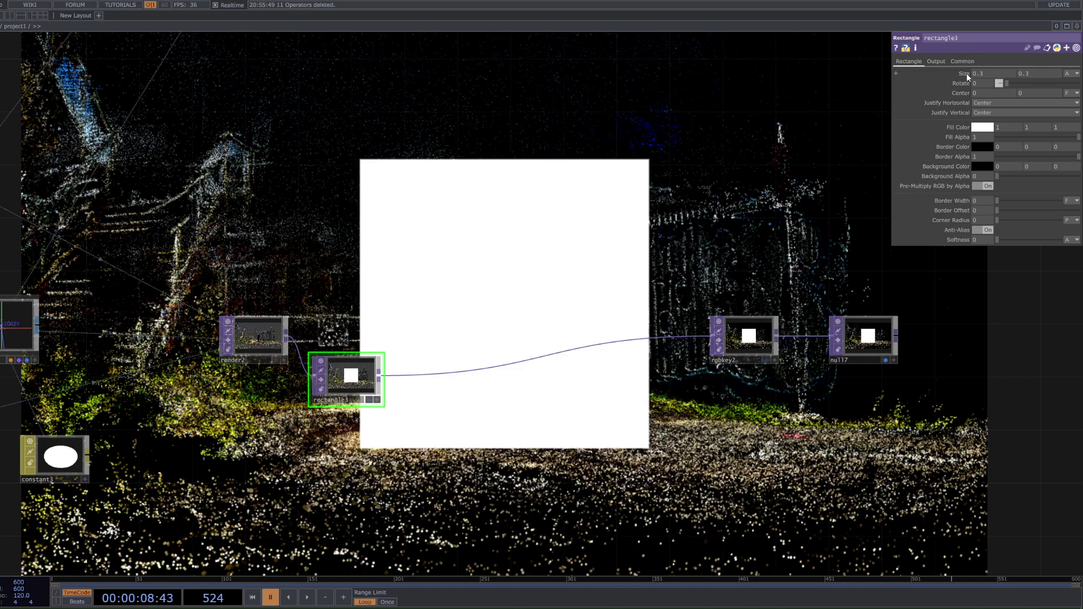
pyautogui.moveTo(966, 73); pyautogui.dragTo(948, 64, button='middle')
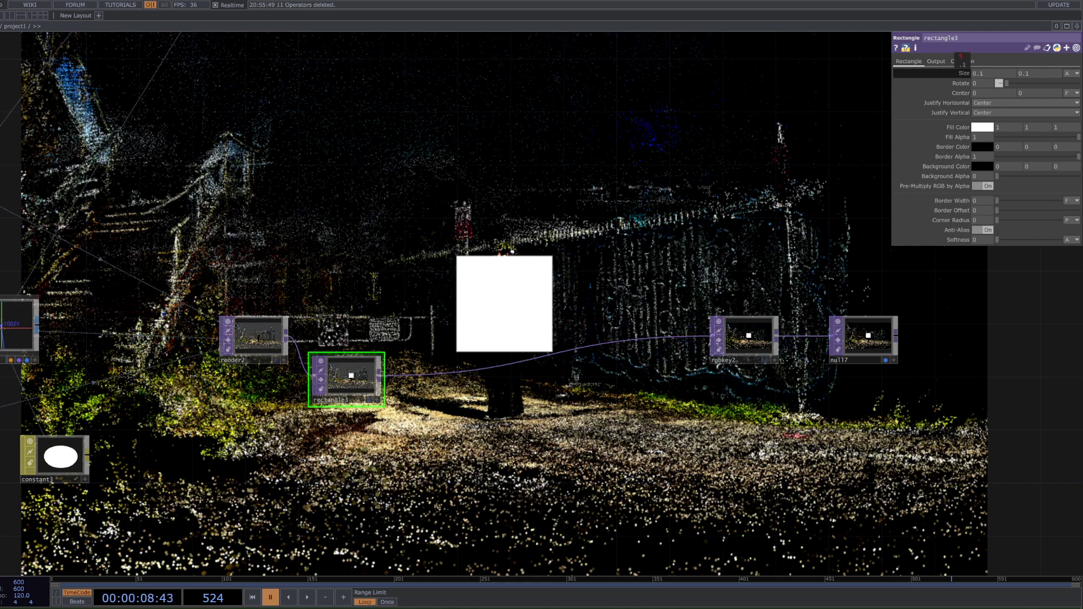
# Step: Try Orthographic projection on the new render chain's camera
pyautogui.moveTo(445, 224); pyautogui.dragTo(740, 200)
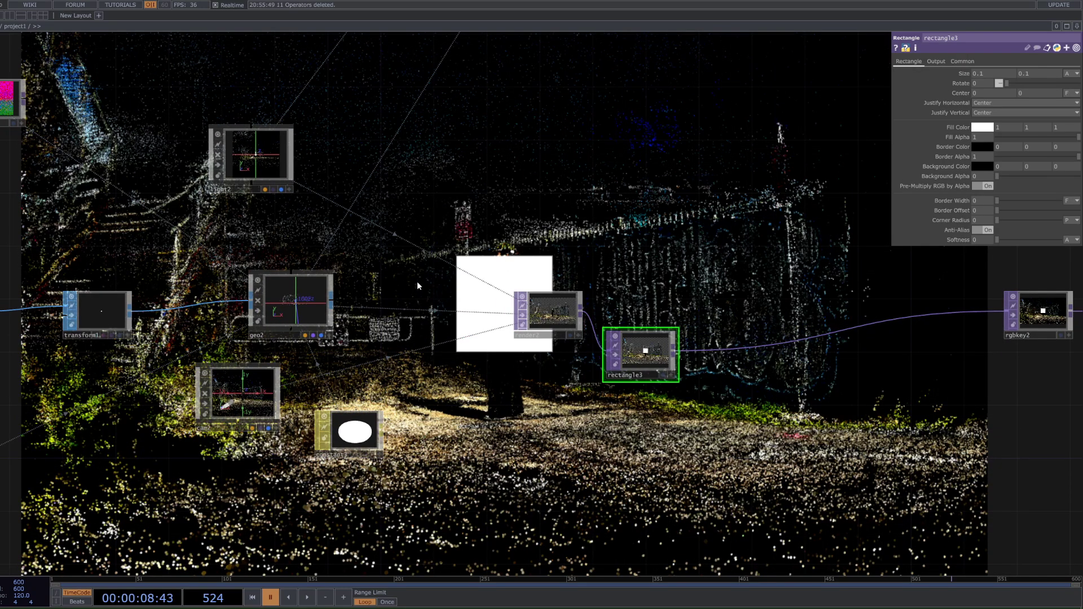
pyautogui.moveTo(344, 306); pyautogui.dragTo(355, 307)
pyautogui.scroll(-3, 356, 306)
pyautogui.click(309, 305)
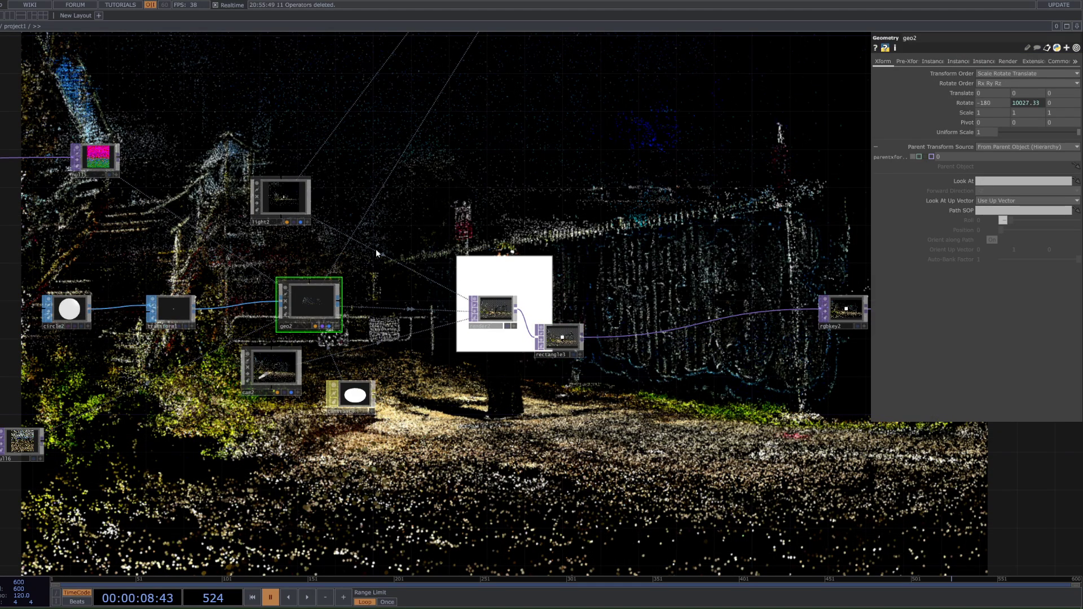
pyautogui.click(274, 353)
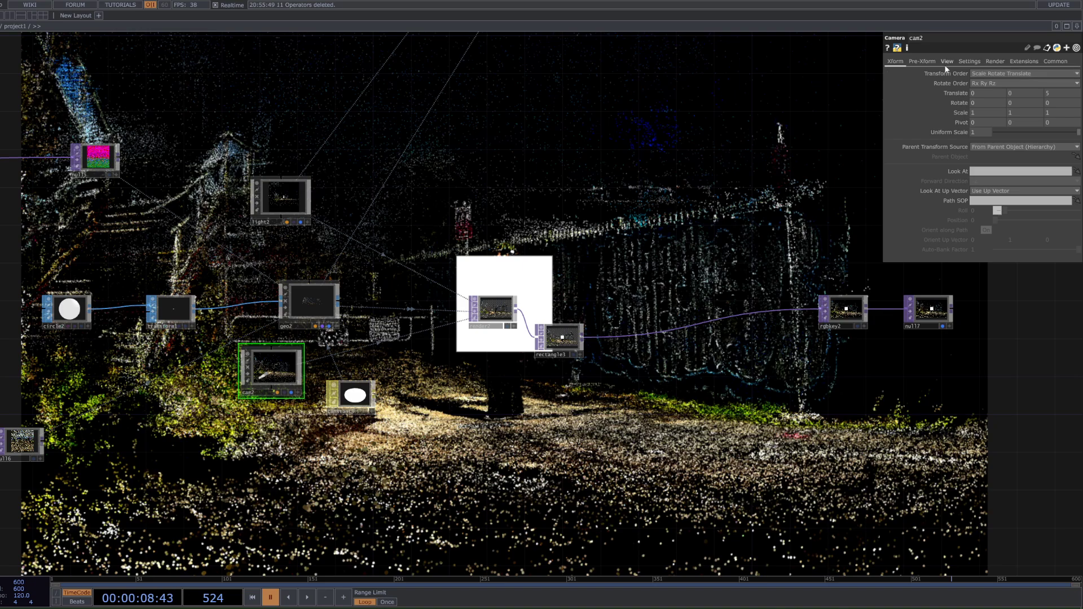
pyautogui.click(990, 75)
pyautogui.click(986, 92)
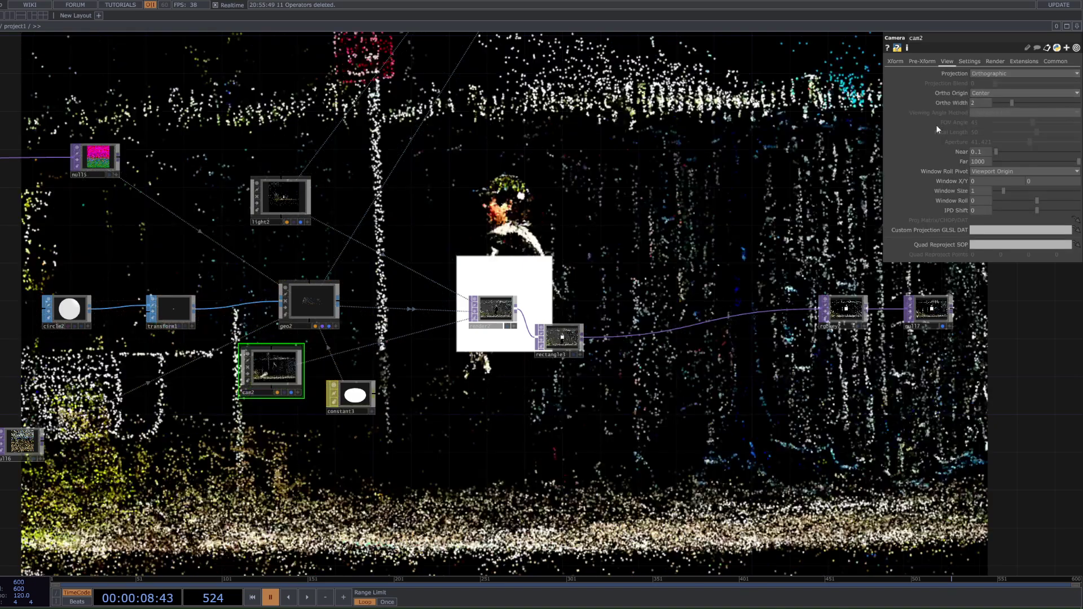
# Step: Set the new camera's projection to Perspective and its FOV Angle to about 20.7
pyautogui.moveTo(793, 218); pyautogui.dragTo(771, 278)
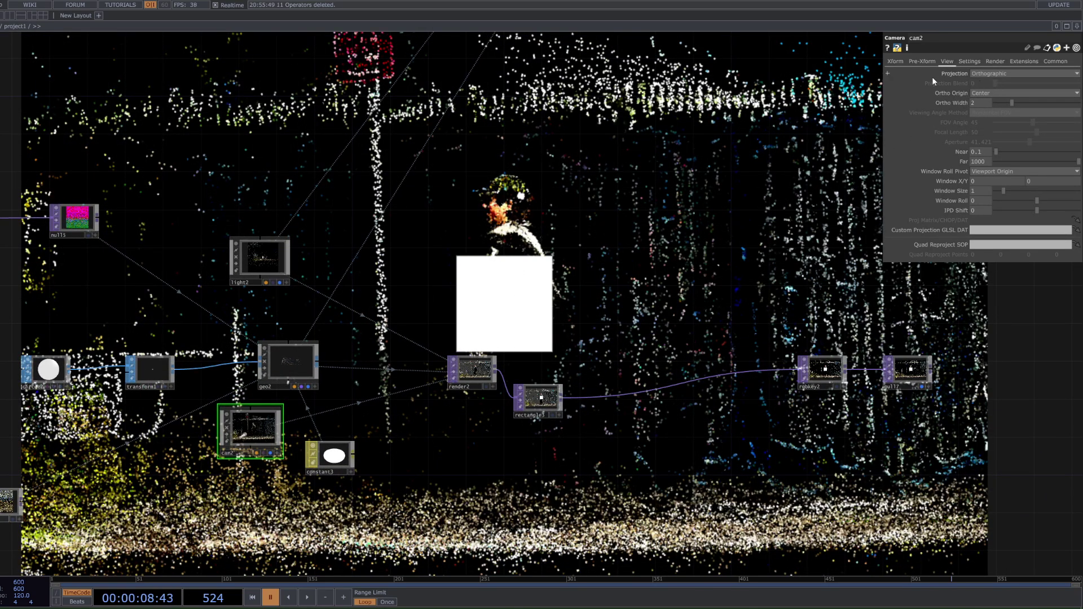
pyautogui.click(1003, 76)
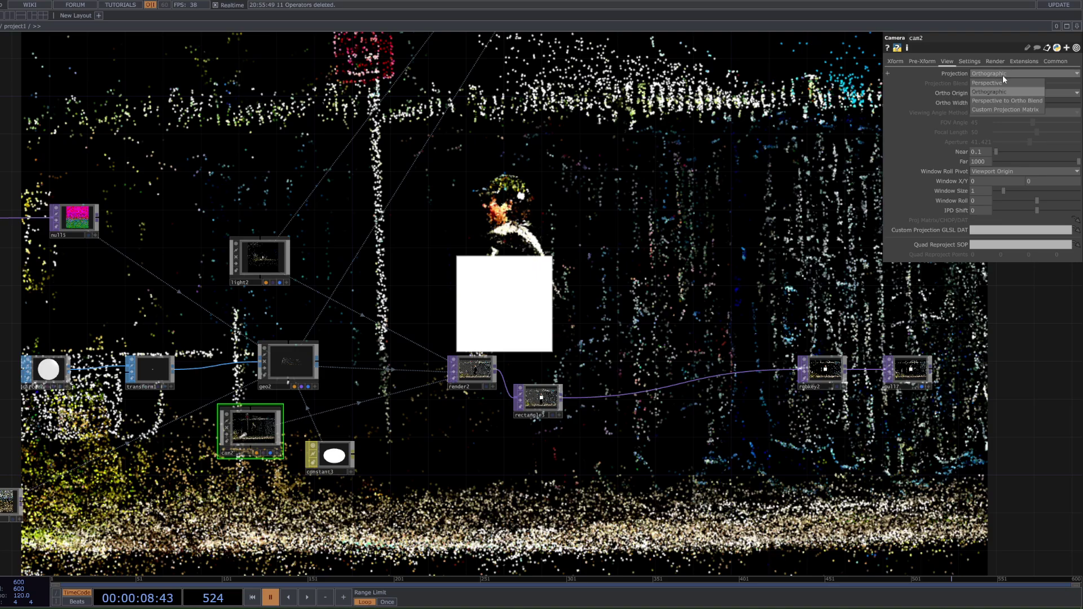
pyautogui.click(1001, 81)
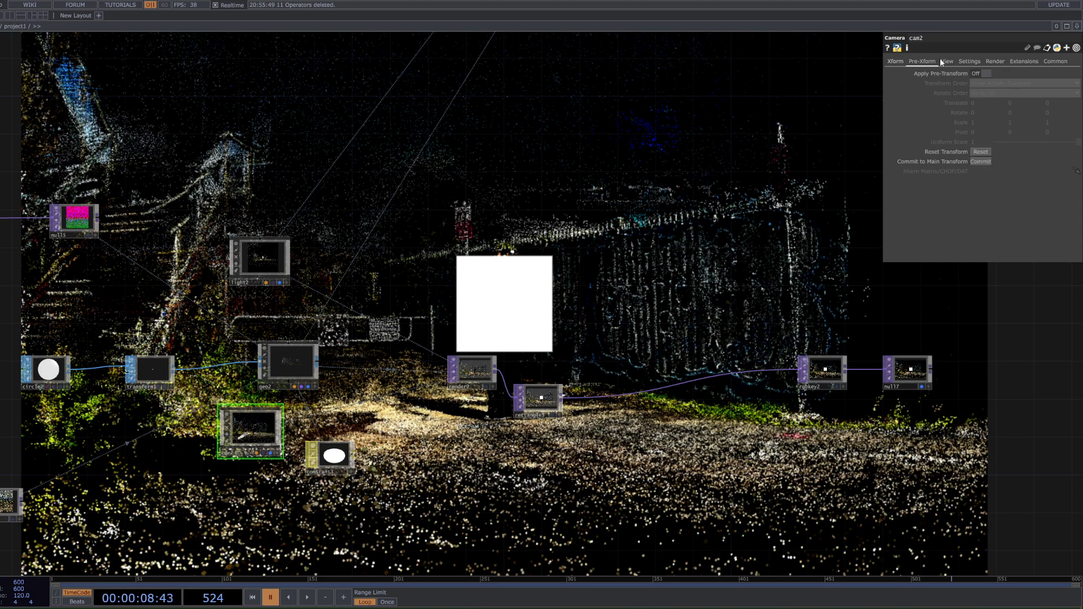
pyautogui.moveTo(1031, 123)
pyautogui.mouseDown()
pyautogui.moveTo(1003, 123)
pyautogui.moveTo(1014, 123)
pyautogui.mouseUp()
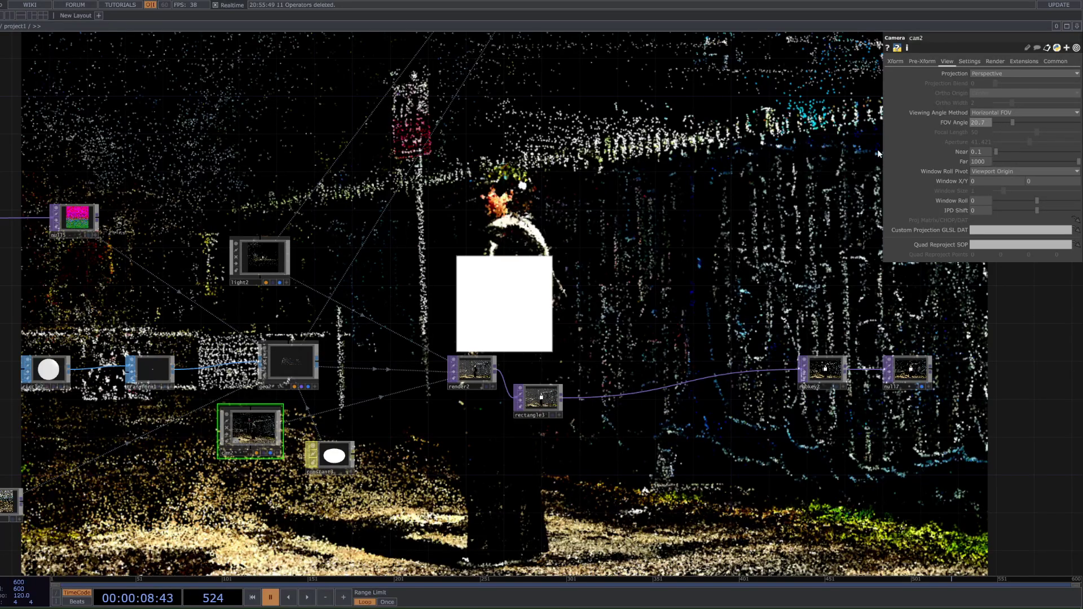
# Step: Try offsetting the new camera along Y with its Translate parameter and undo the change
pyautogui.click(895, 62)
pyautogui.moveTo(1029, 93); pyautogui.dragTo(1037, 83, button='middle')
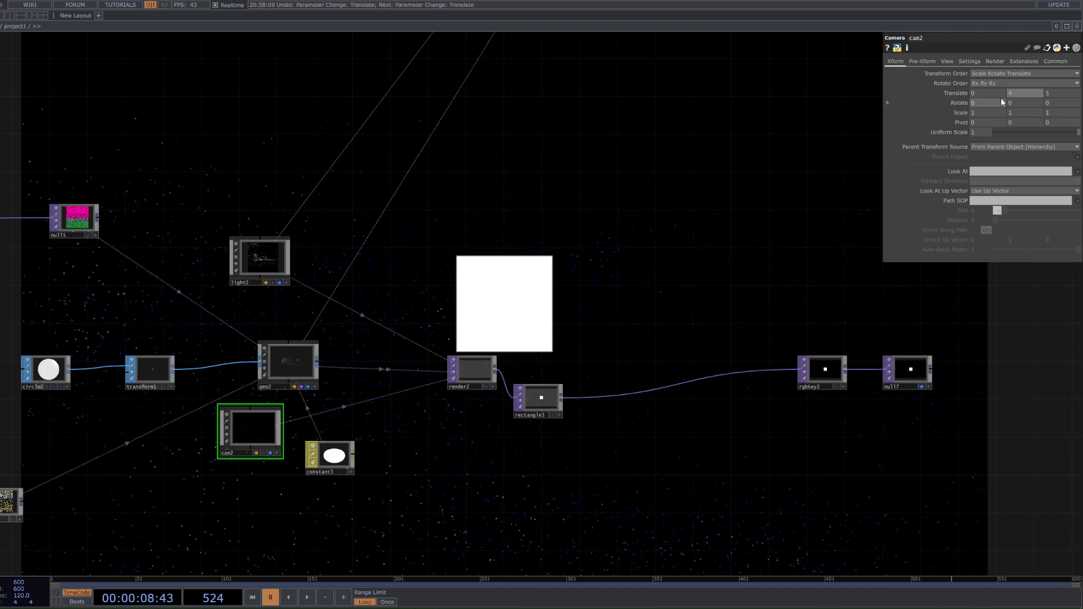
pyautogui.hotkey('ctrl', 'z')
# Step: Set the Y Translate of the instanced geometry to -0.2
pyautogui.click(293, 385)
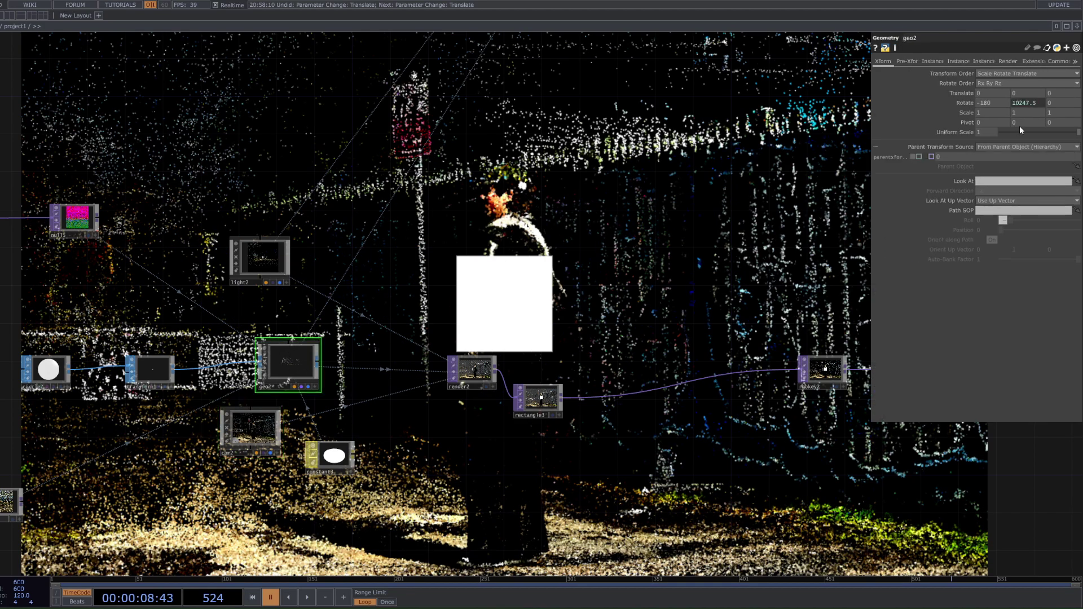
pyautogui.moveTo(1025, 89); pyautogui.dragTo(1018, 83, button='middle')
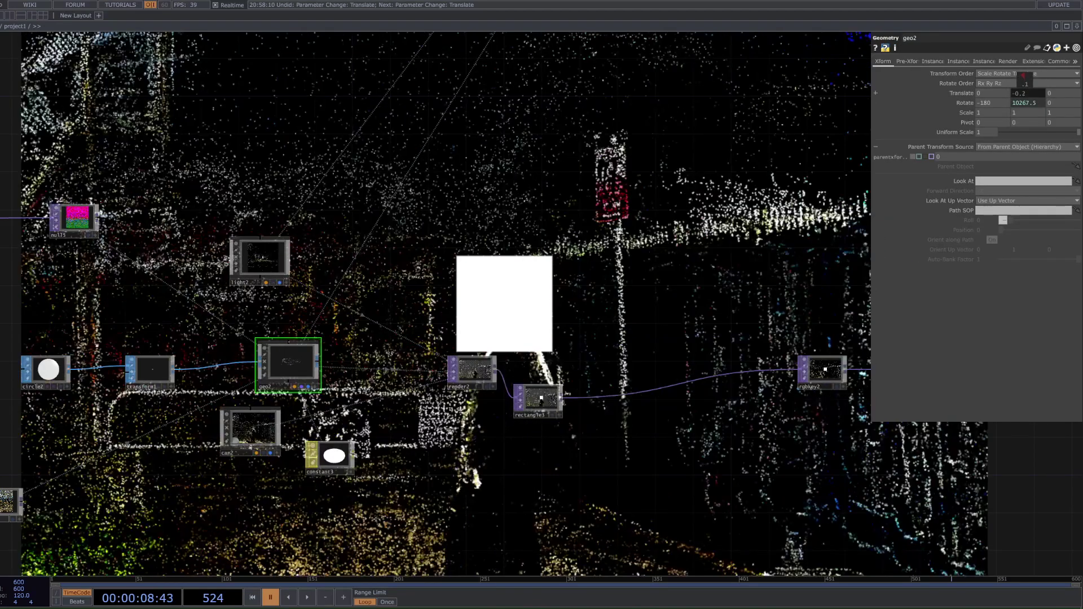
pyautogui.moveTo(635, 269); pyautogui.dragTo(593, 199)
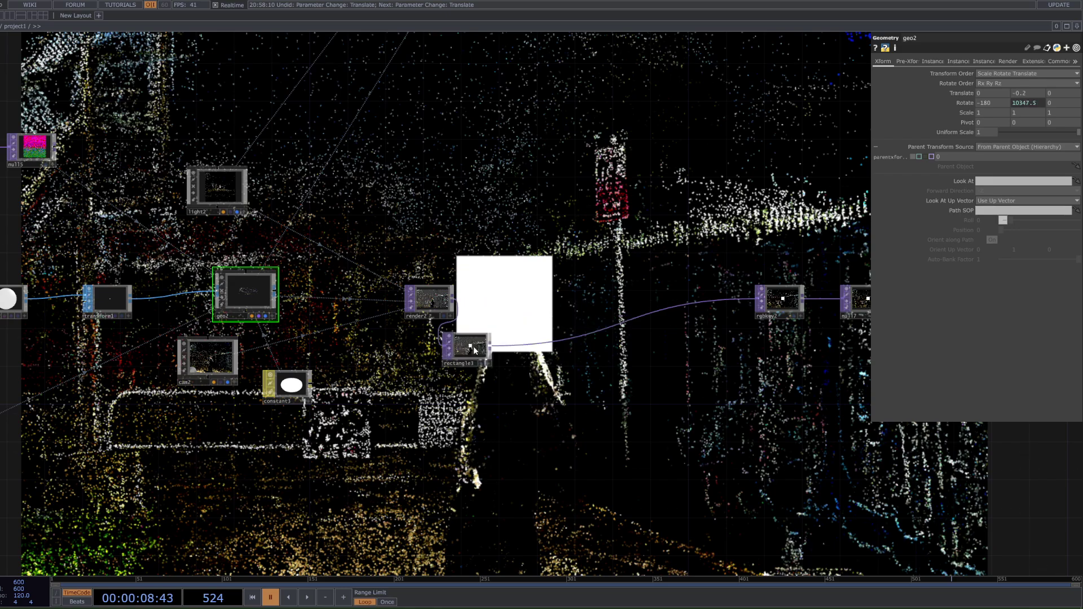
pyautogui.click(486, 345)
pyautogui.press('Tab')
pyautogui.write('s')
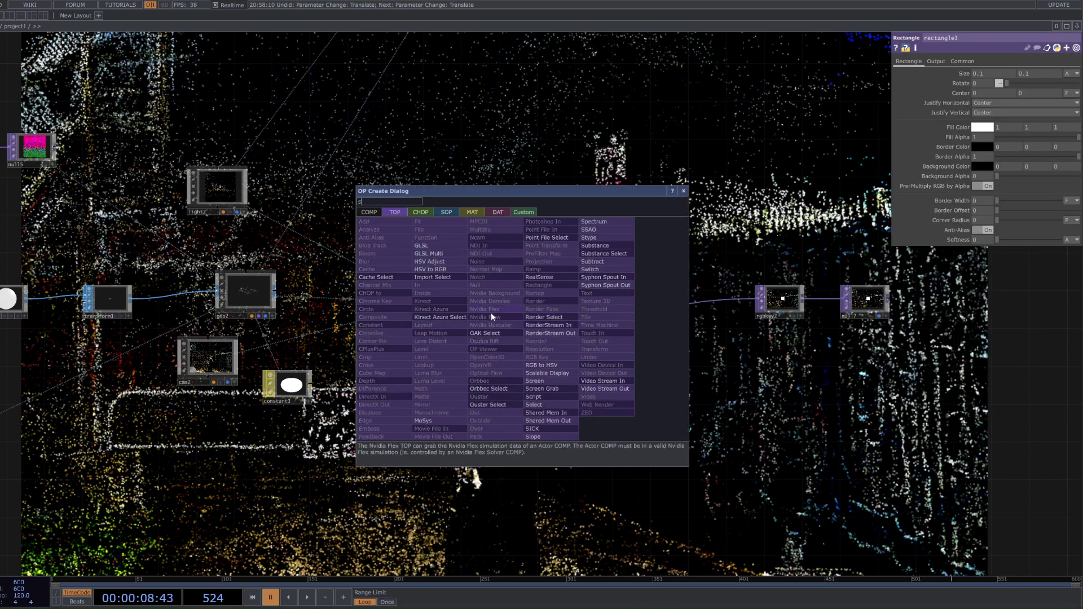
pyautogui.write('pher')
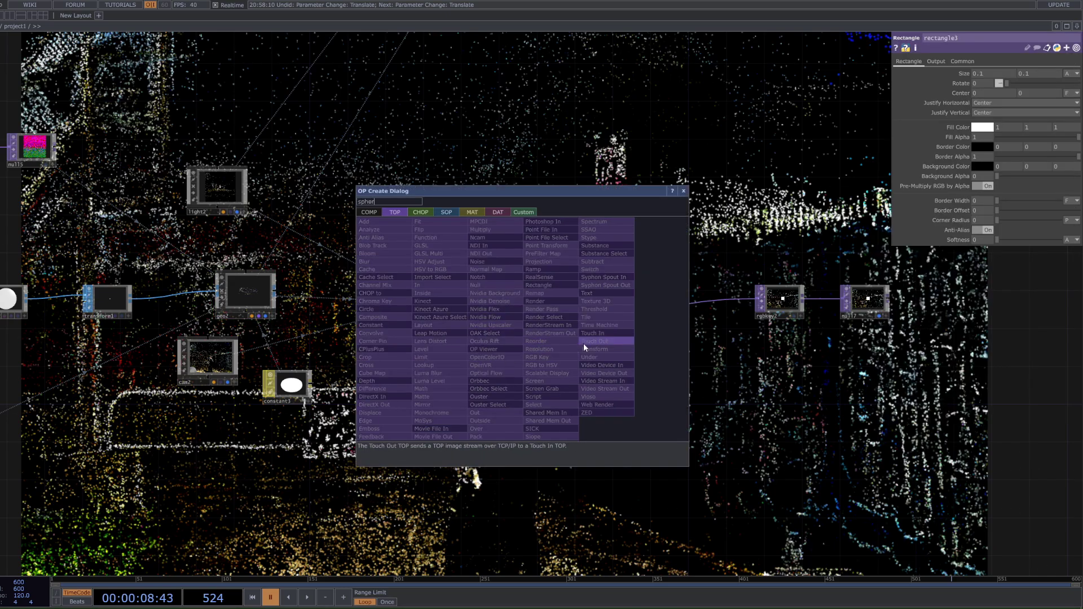
pyautogui.press('Escape')
# Step: Move rectangle3 further along the chain between render2 and rgbkey2, and turn off null7's background display
pyautogui.moveTo(472, 338); pyautogui.dragTo(520, 328)
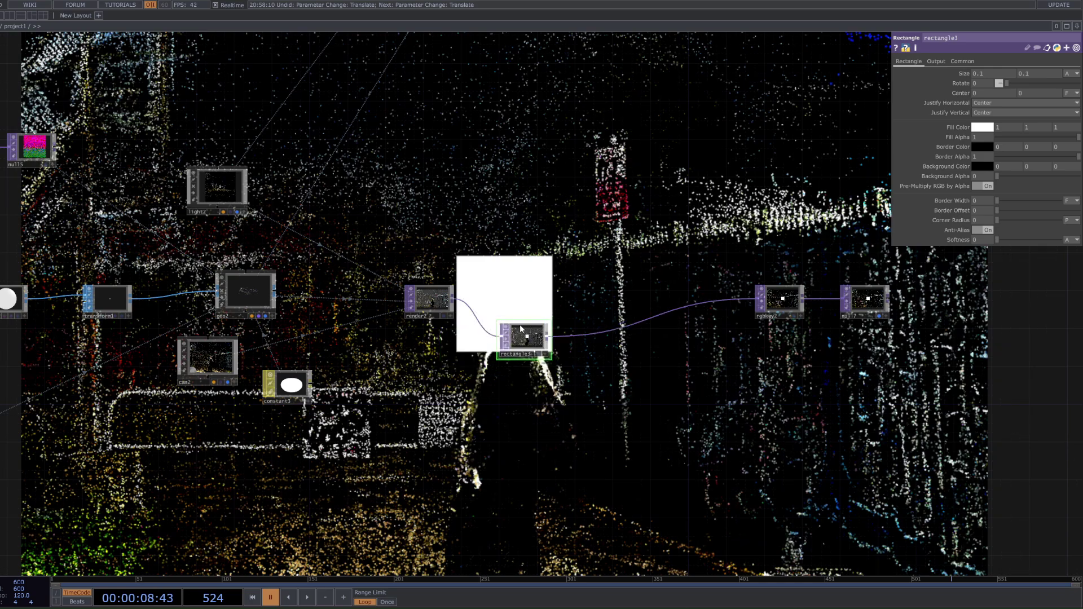
pyautogui.moveTo(572, 290); pyautogui.dragTo(462, 273)
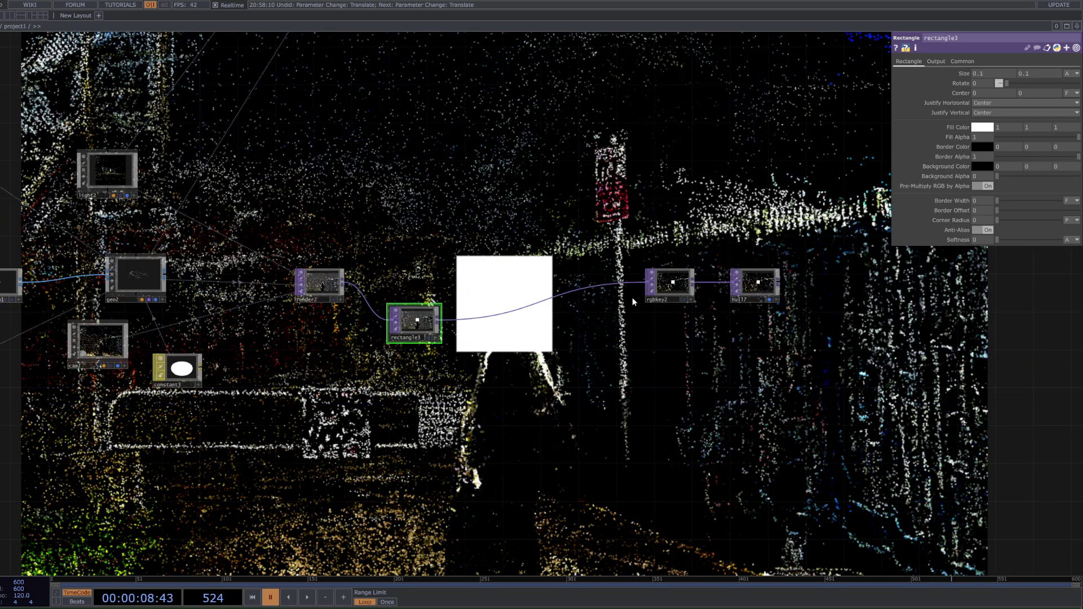
pyautogui.click(769, 300)
pyautogui.scroll(5, 446, 314)
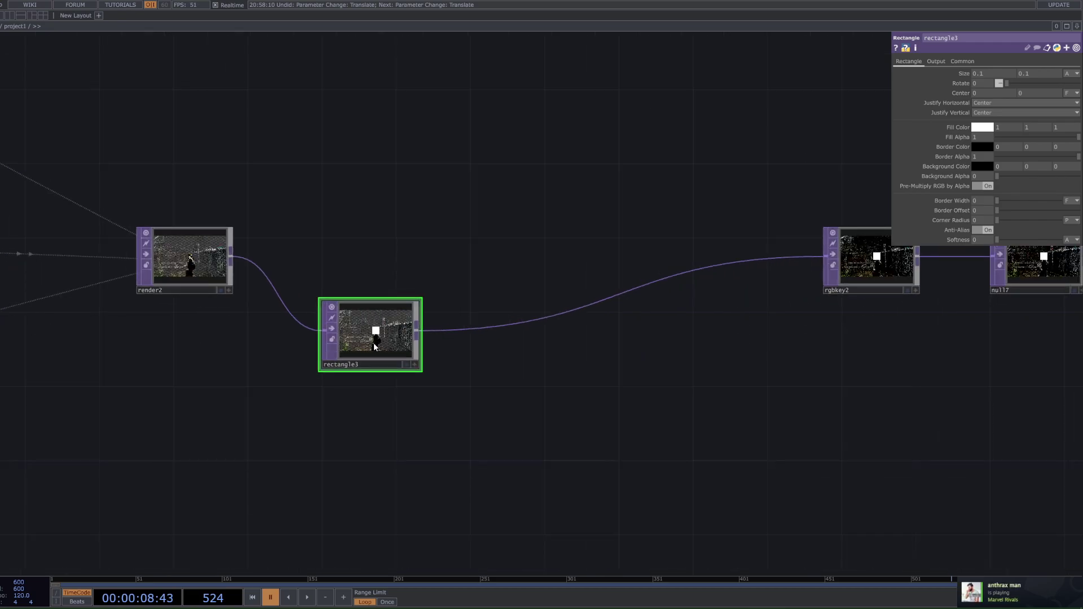
pyautogui.scroll(3, 350, 318)
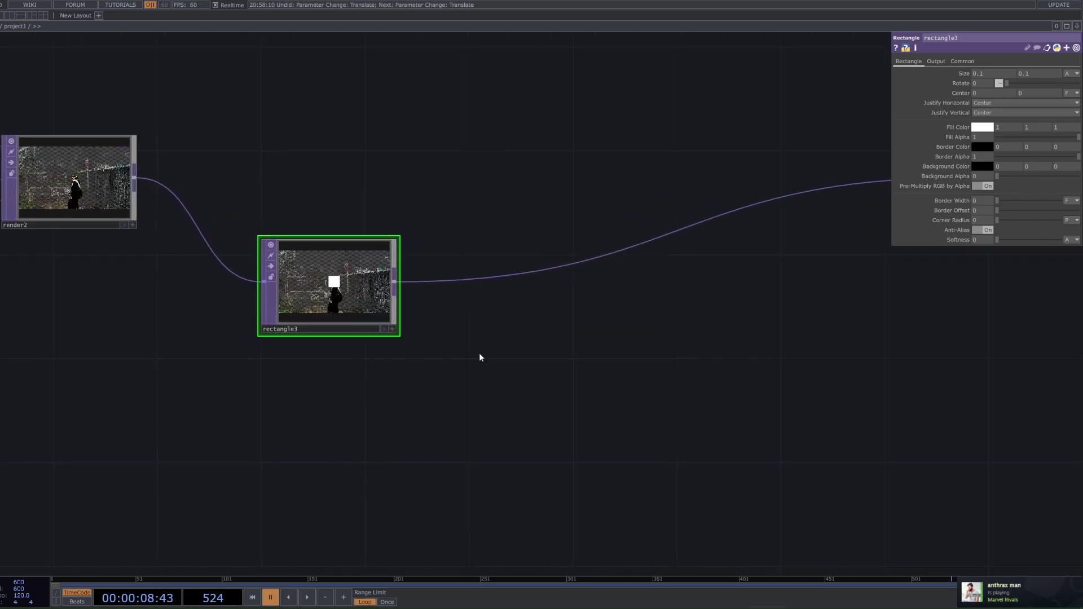
# Step: Insert a Displace TOP on the connection between rectangle3 and rgbkey2
pyautogui.moveTo(396, 364); pyautogui.dragTo(312, 356)
pyautogui.moveTo(435, 357); pyautogui.dragTo(402, 399)
pyautogui.rightClick(524, 279)
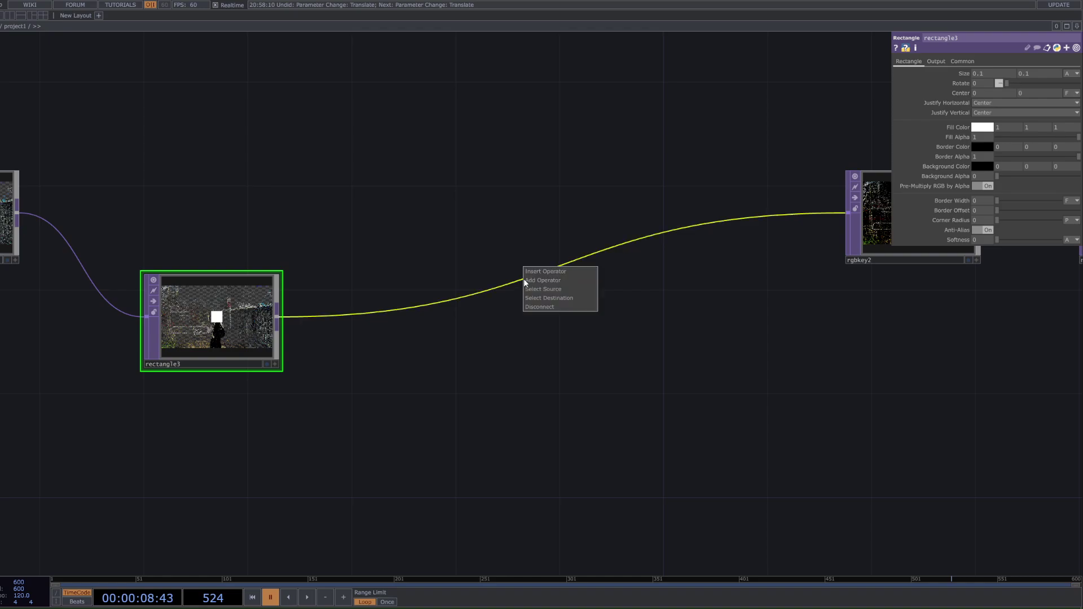
pyautogui.click(524, 280)
pyautogui.write('dis')
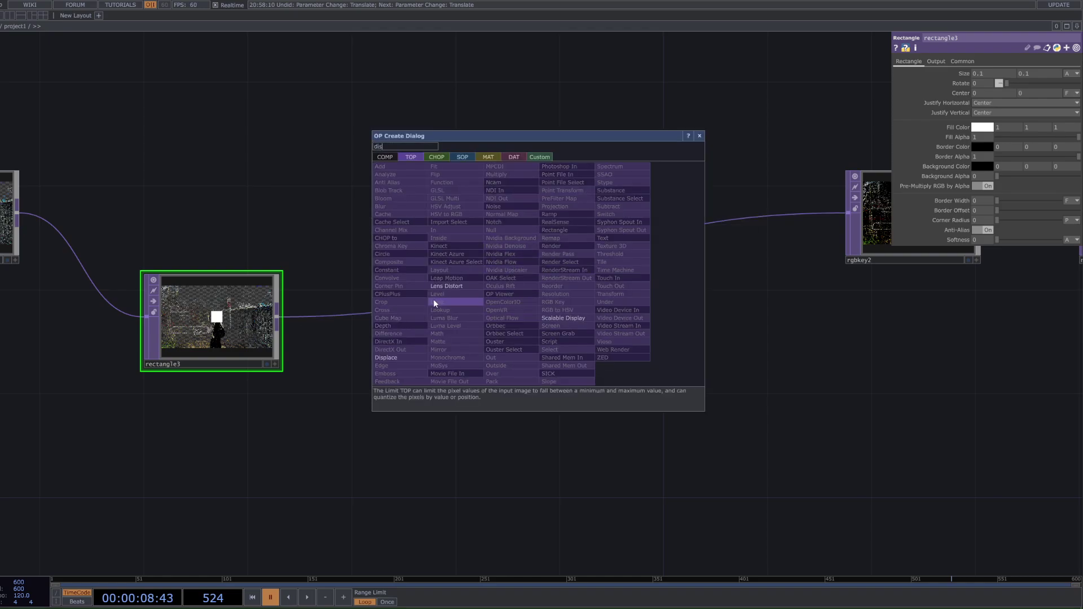
pyautogui.click(411, 355)
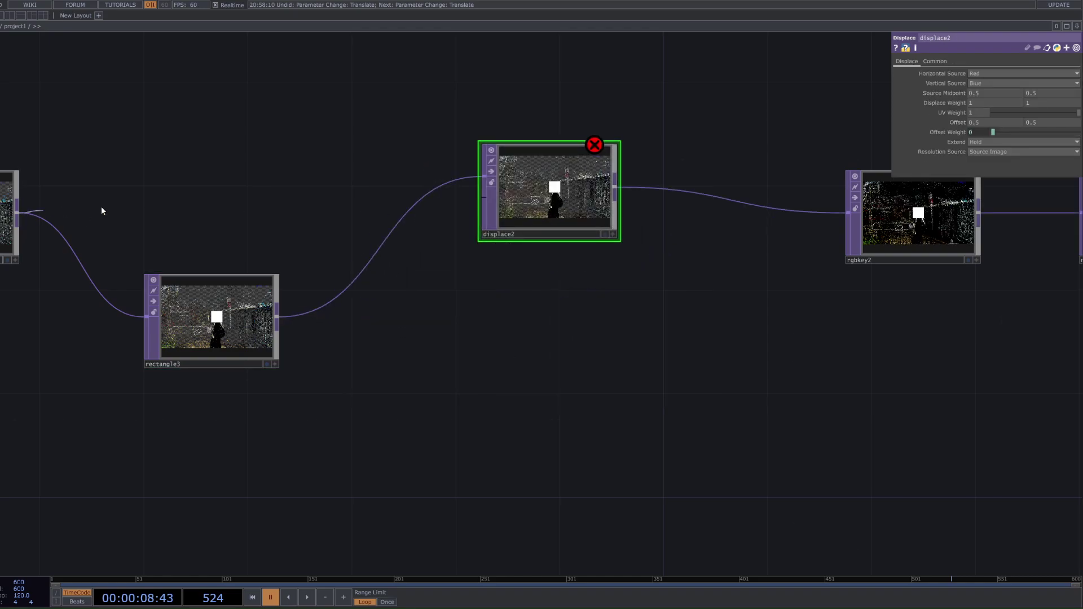
# Step: Rewire the Displace TOP to take render2 as its first input and rectangle3 as its second input
pyautogui.moveTo(480, 160); pyautogui.dragTo(484, 176)
pyautogui.moveTo(227, 293); pyautogui.dragTo(226, 319)
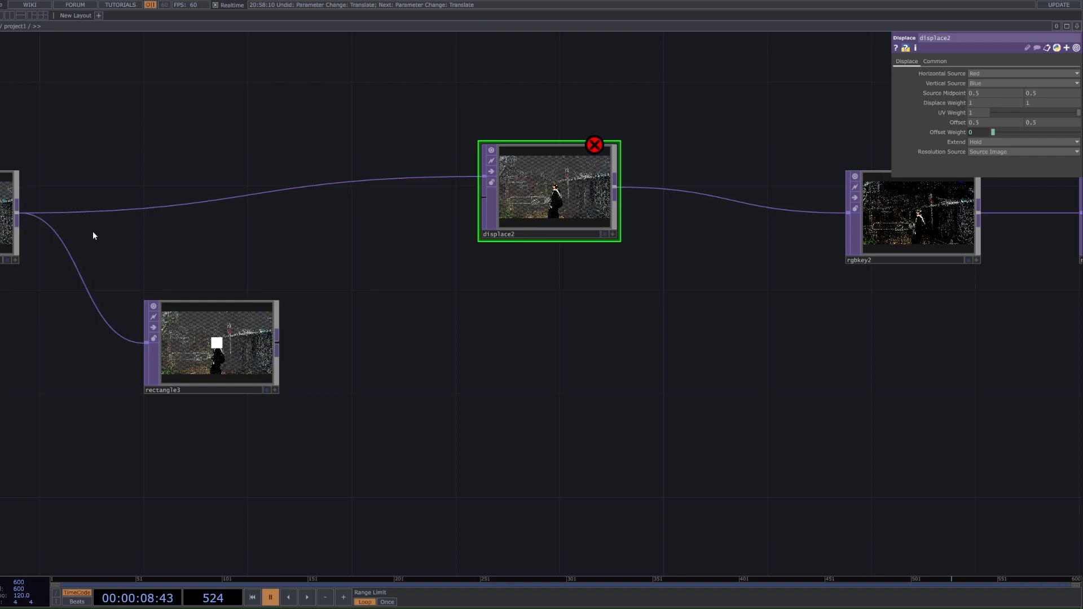
pyautogui.moveTo(93, 231); pyautogui.dragTo(167, 222)
pyautogui.moveTo(353, 334); pyautogui.dragTo(557, 192)
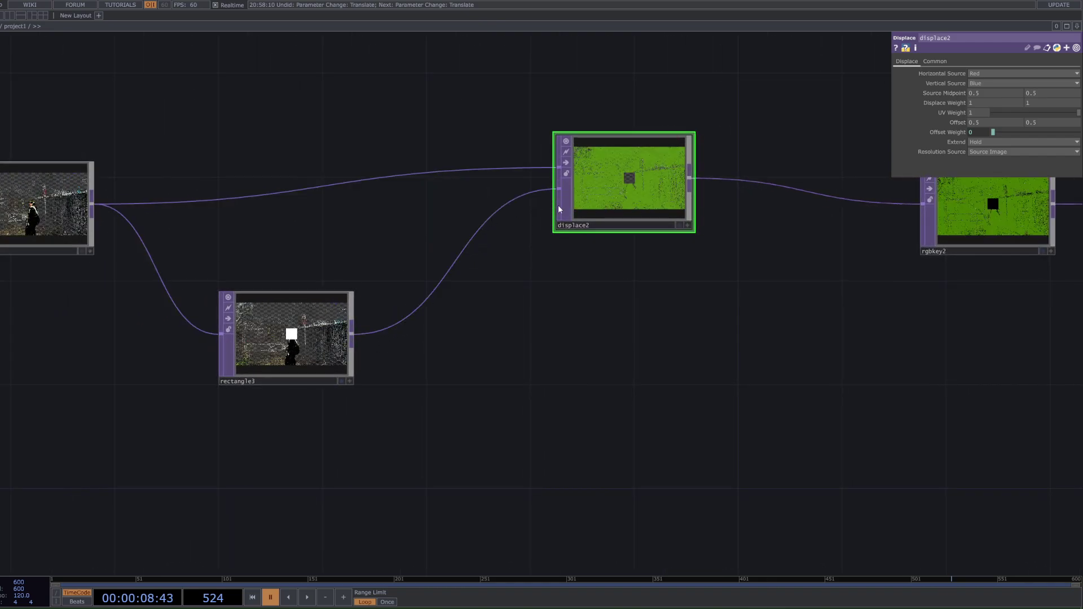
# Step: Show displace2 in the network background, set its Extend mode to Mirror, and pause the timeline after a short playback
pyautogui.click(680, 225)
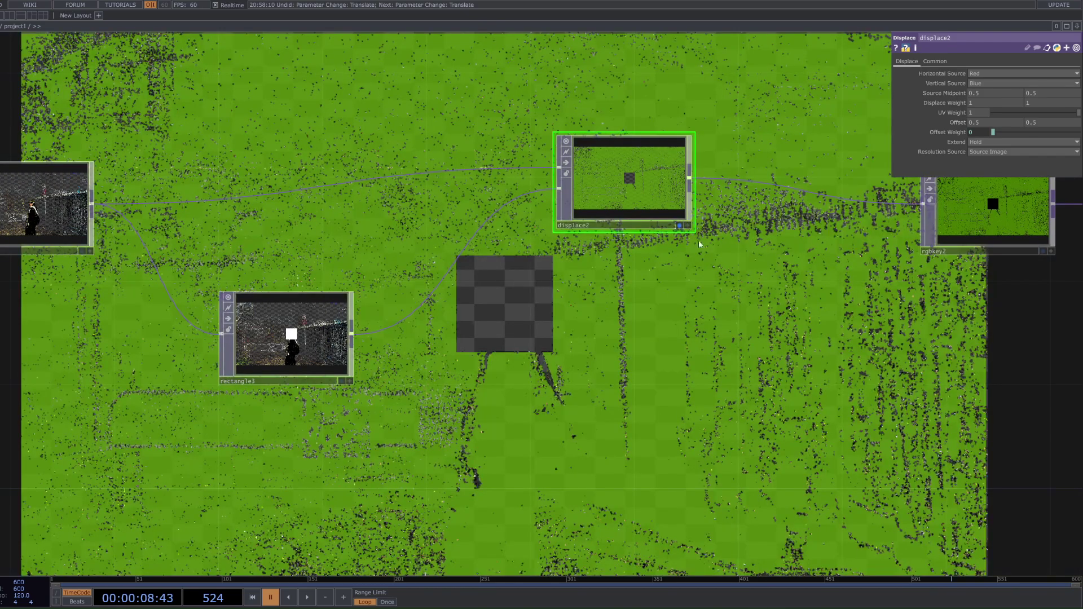
pyautogui.click(984, 141)
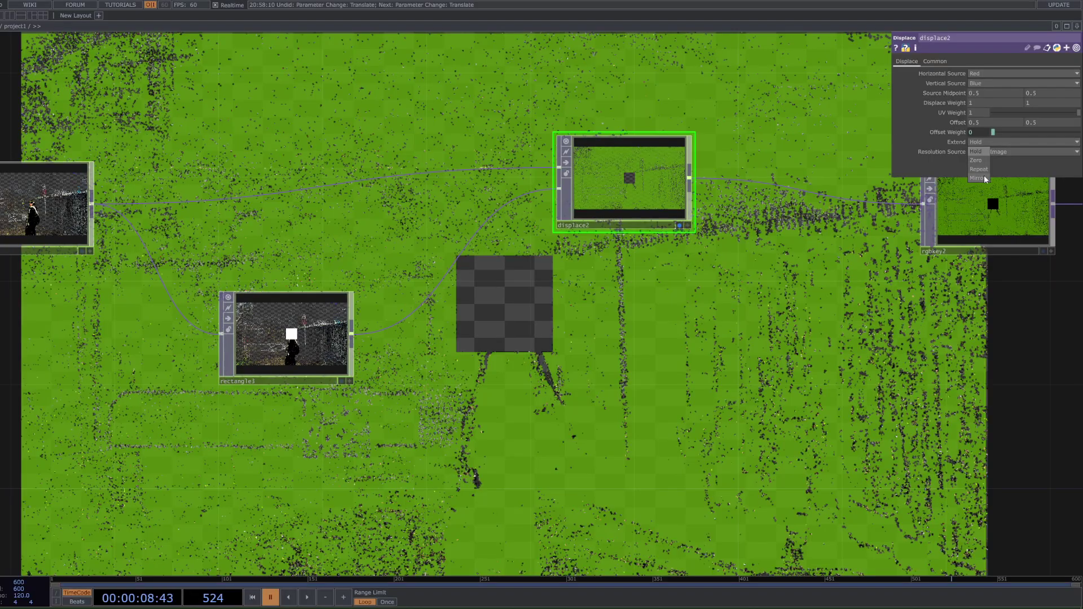
pyautogui.click(981, 172)
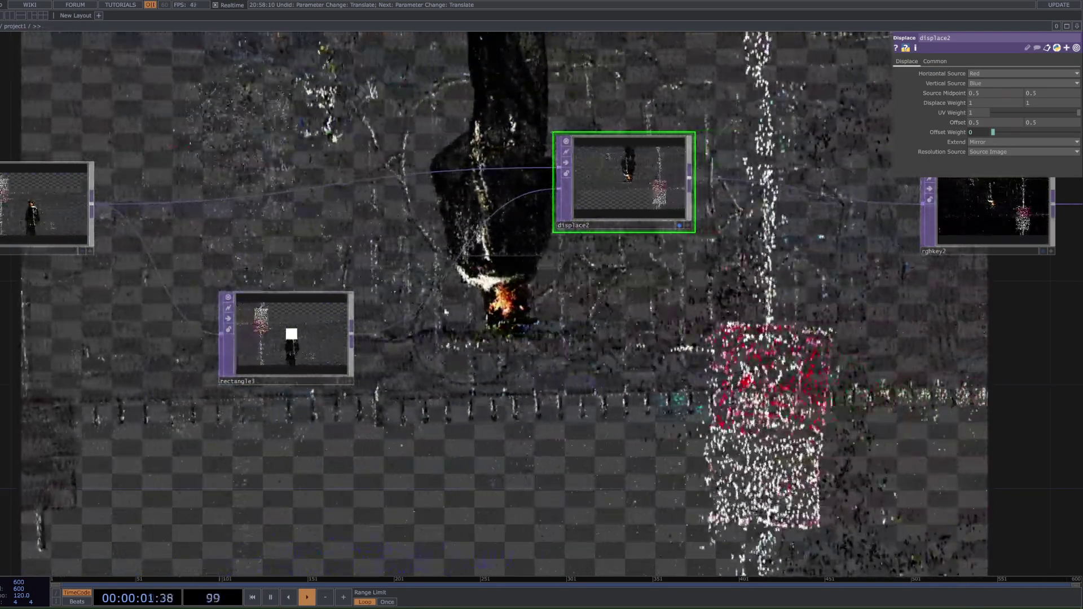
pyautogui.press('space')
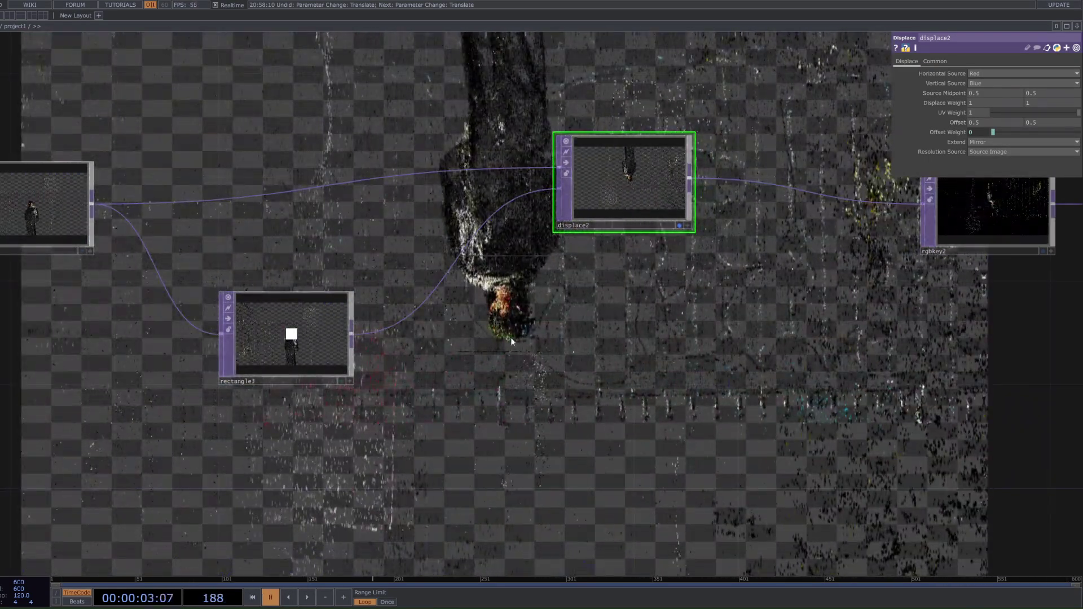
# Step: Insert a Slope TOP between rectangle3 and displace2
pyautogui.scroll(-2, 454, 364)
pyautogui.moveTo(575, 234); pyautogui.dragTo(595, 216)
pyautogui.moveTo(482, 341); pyautogui.dragTo(555, 316)
pyautogui.moveTo(406, 322); pyautogui.dragTo(316, 338)
pyautogui.scroll(-1, 394, 360)
pyautogui.scroll(-1, 393, 360)
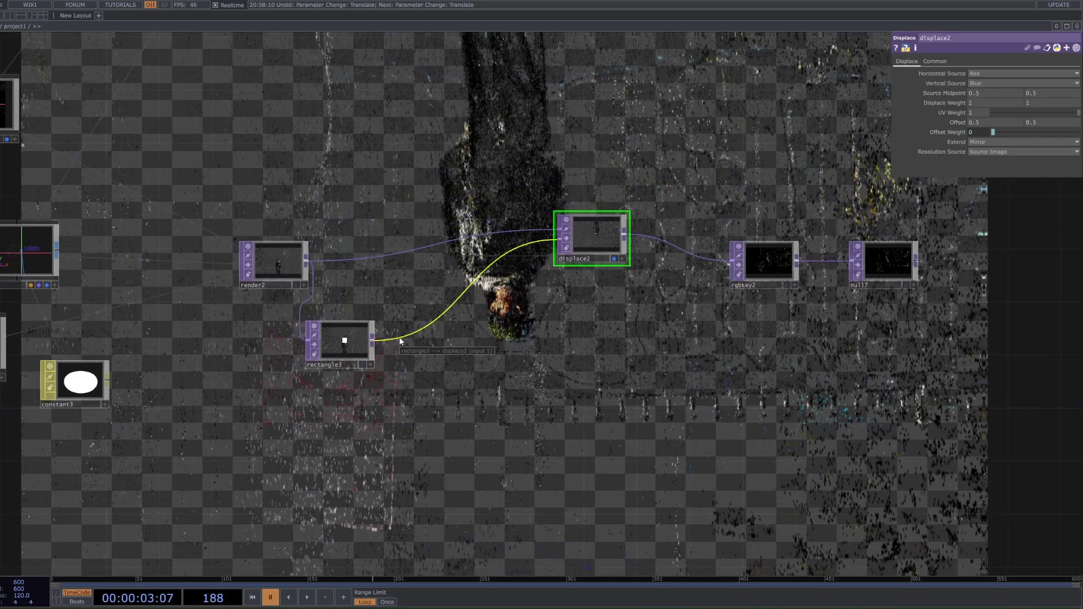
pyautogui.click(447, 327)
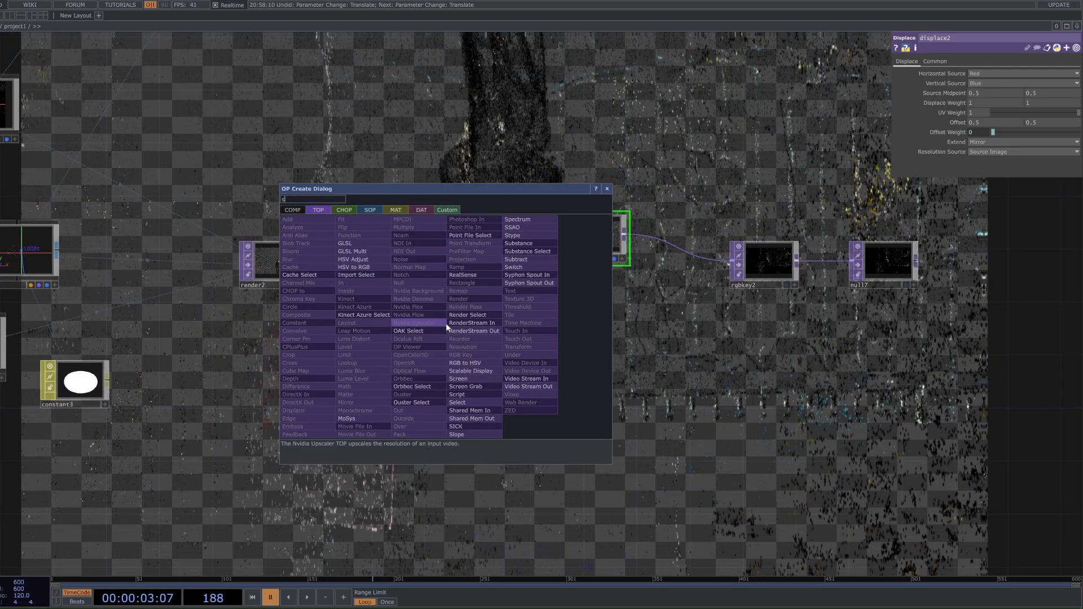
pyautogui.write('slo')
pyautogui.press('Return')
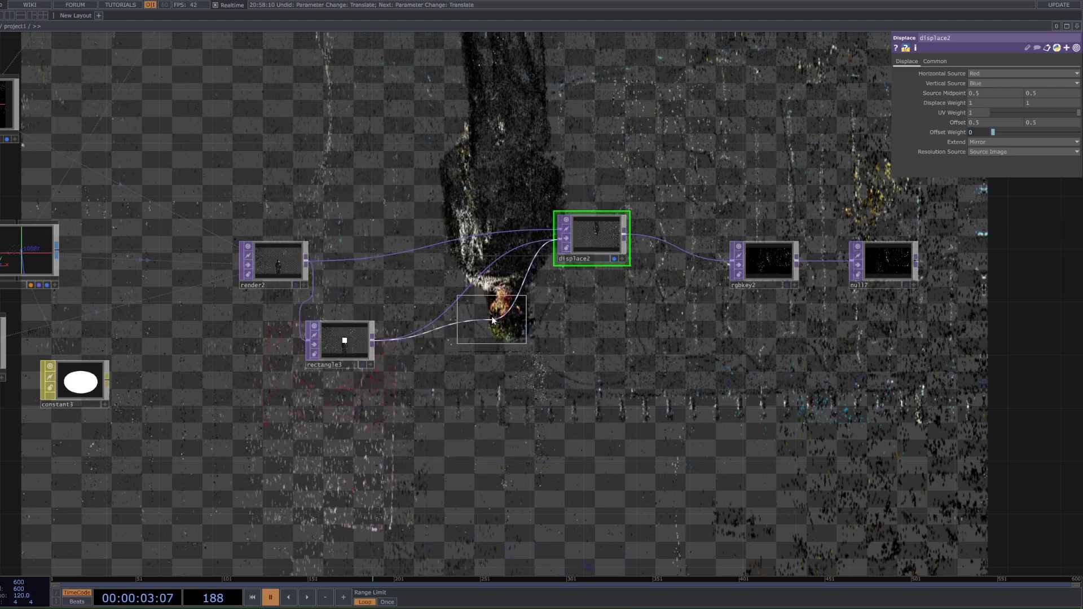
pyautogui.click(489, 318)
pyautogui.moveTo(574, 299); pyautogui.dragTo(632, 361)
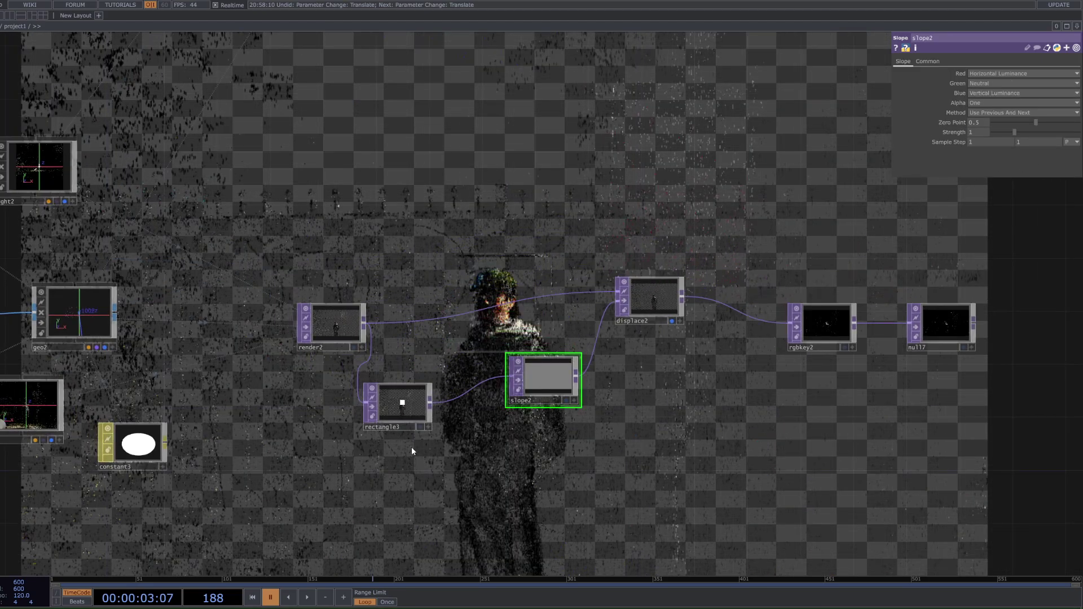
# Step: Make room between rectangle3 and slope2 and insert the feedbackEdge palette component between them
pyautogui.moveTo(274, 358); pyautogui.dragTo(461, 283)
pyautogui.moveTo(430, 189); pyautogui.dragTo(619, 367, button='right')
pyautogui.moveTo(588, 331); pyautogui.dragTo(456, 317)
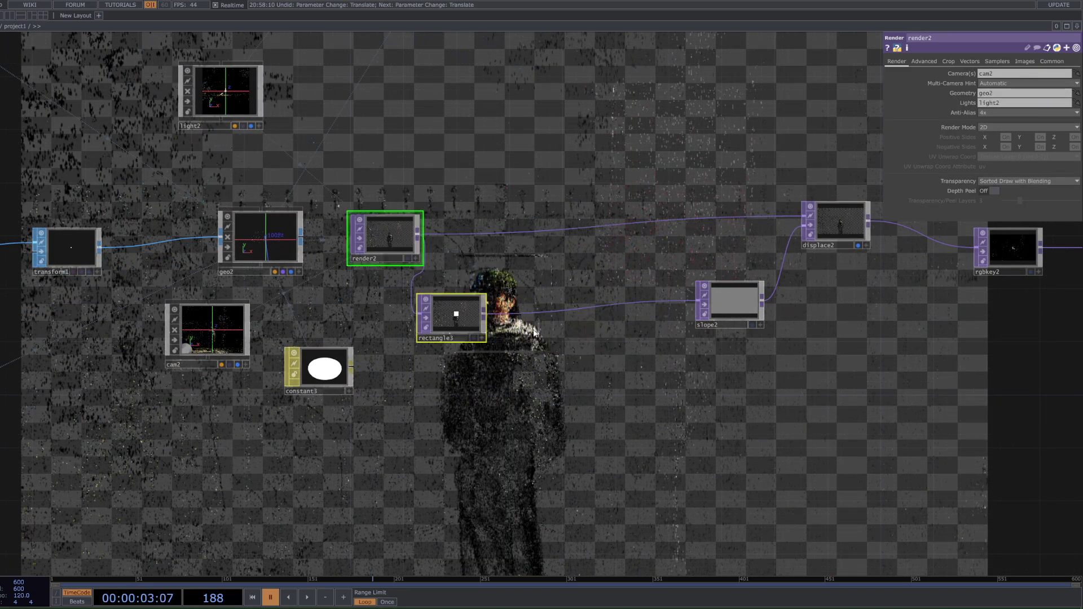
pyautogui.hotkey('alt', 'l')
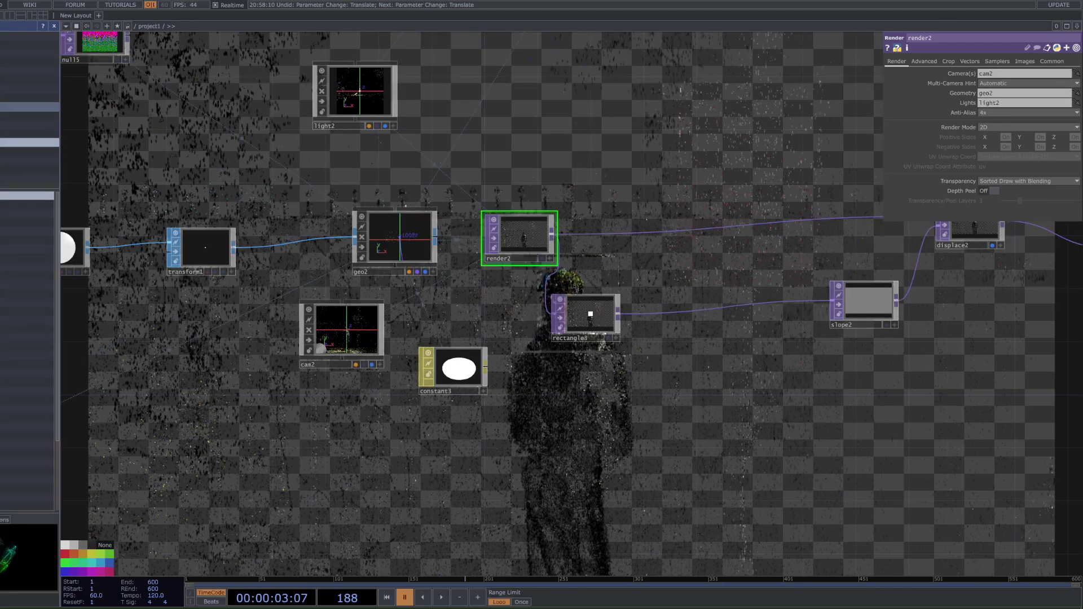
pyautogui.click(17, 53)
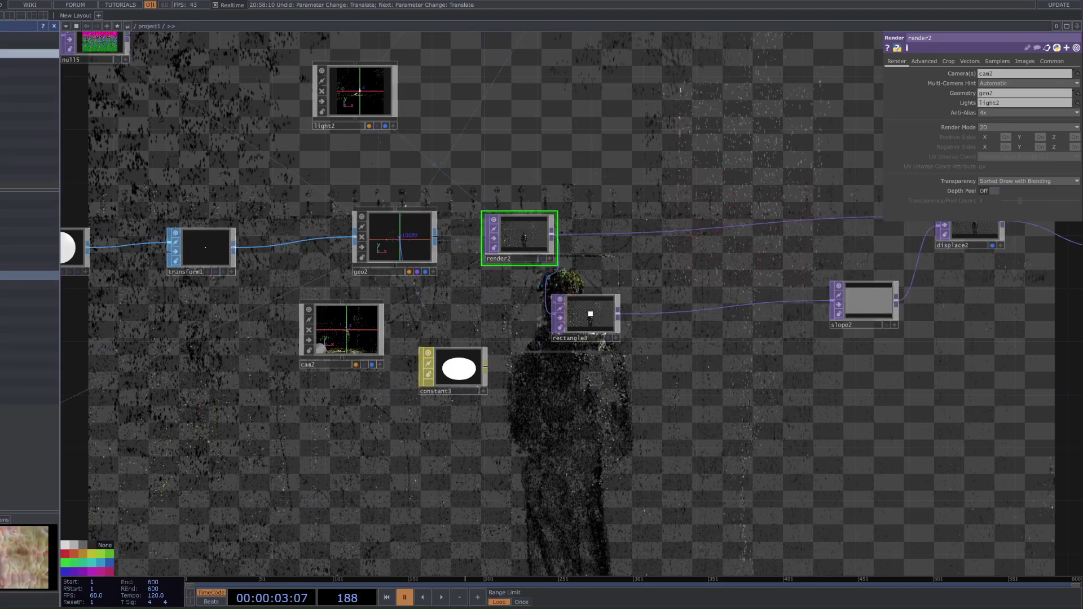
pyautogui.click(661, 357)
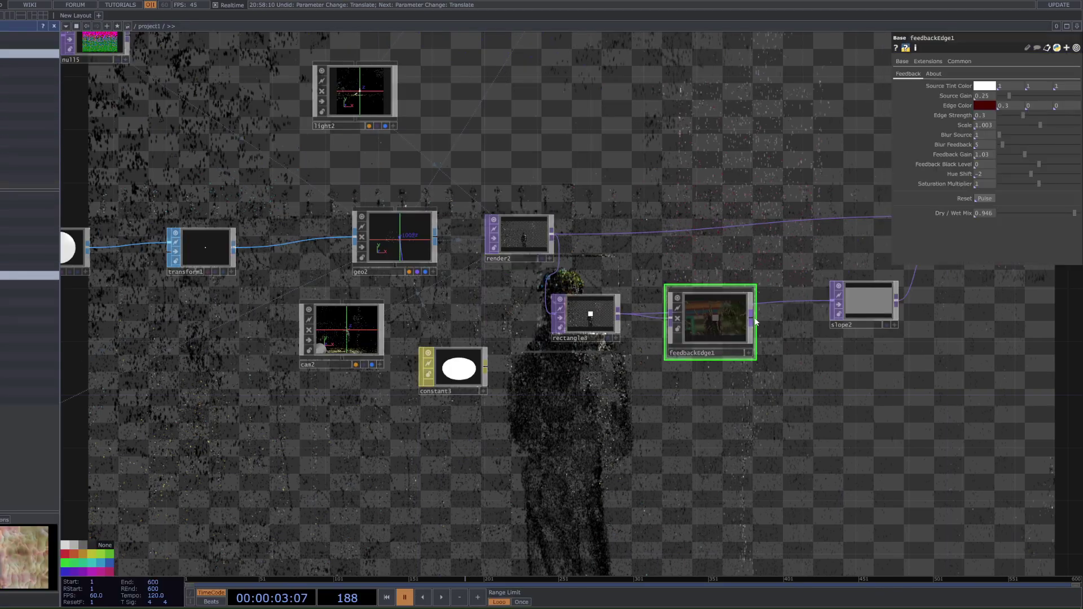
pyautogui.scroll(10, 803, 312)
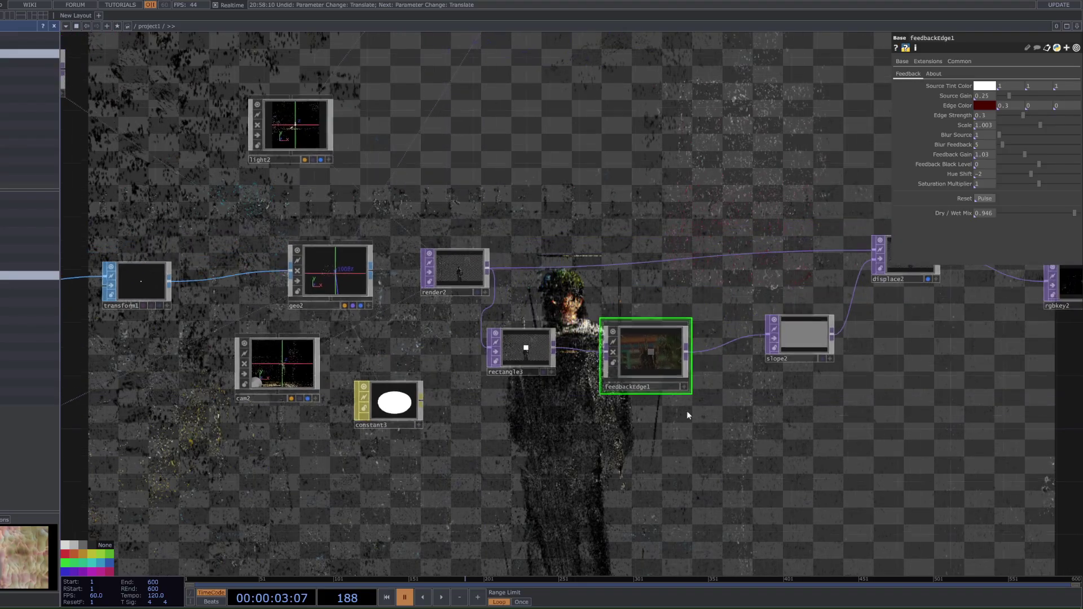
# Step: With the timeline playing, set feedbackEdge1's Edge Strength to 0 and raise its Source Gain
pyautogui.press('space')
pyautogui.scroll(5, 614, 393)
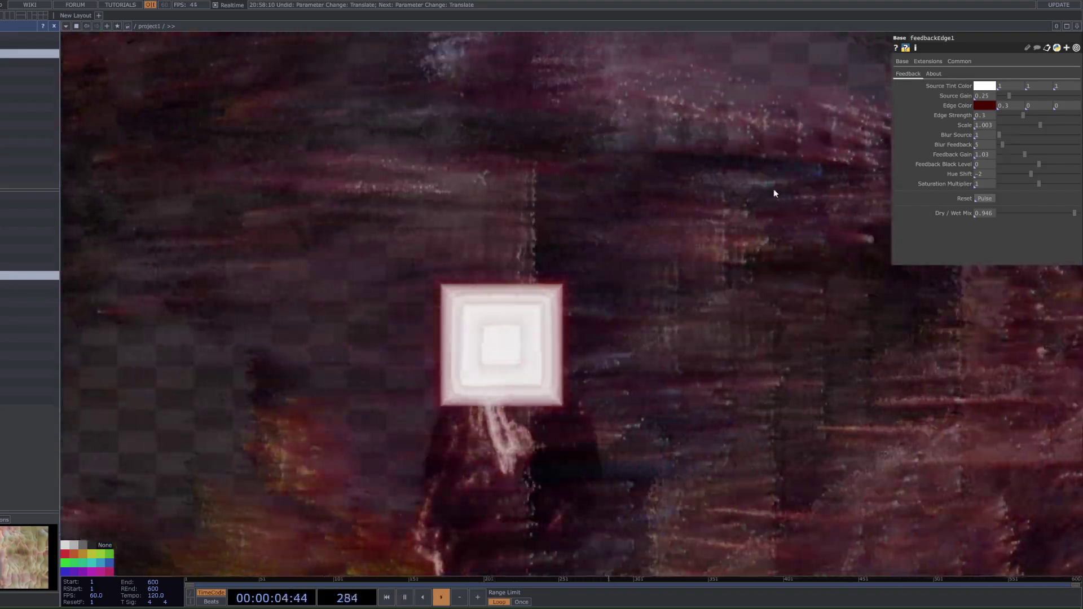
pyautogui.scroll(-3, 566, 274)
pyautogui.scroll(-3, 566, 273)
pyautogui.scroll(-3, 660, 295)
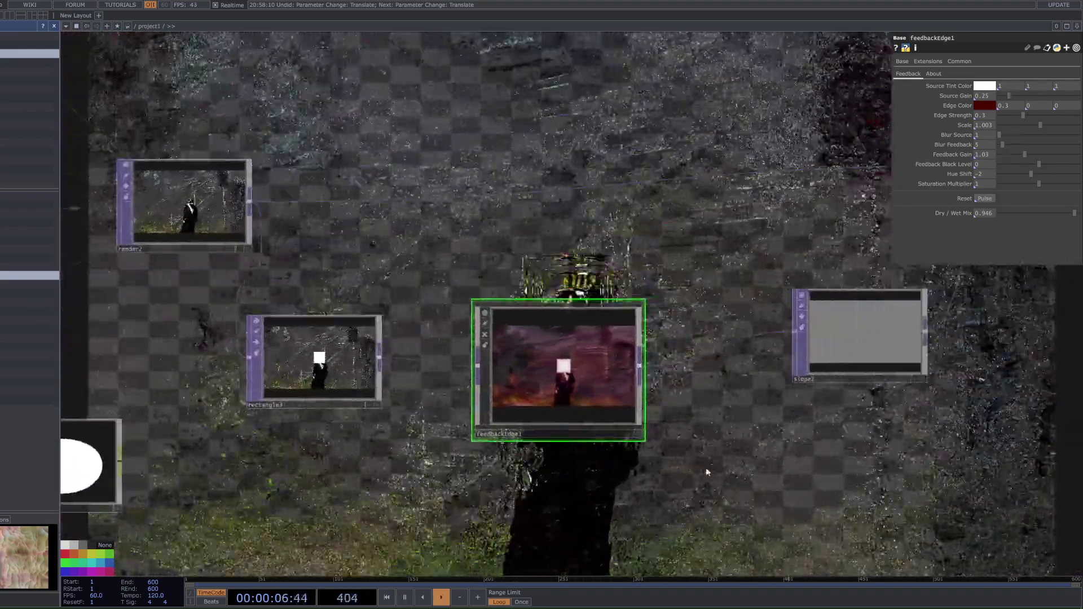
pyautogui.moveTo(660, 295); pyautogui.dragTo(514, 288)
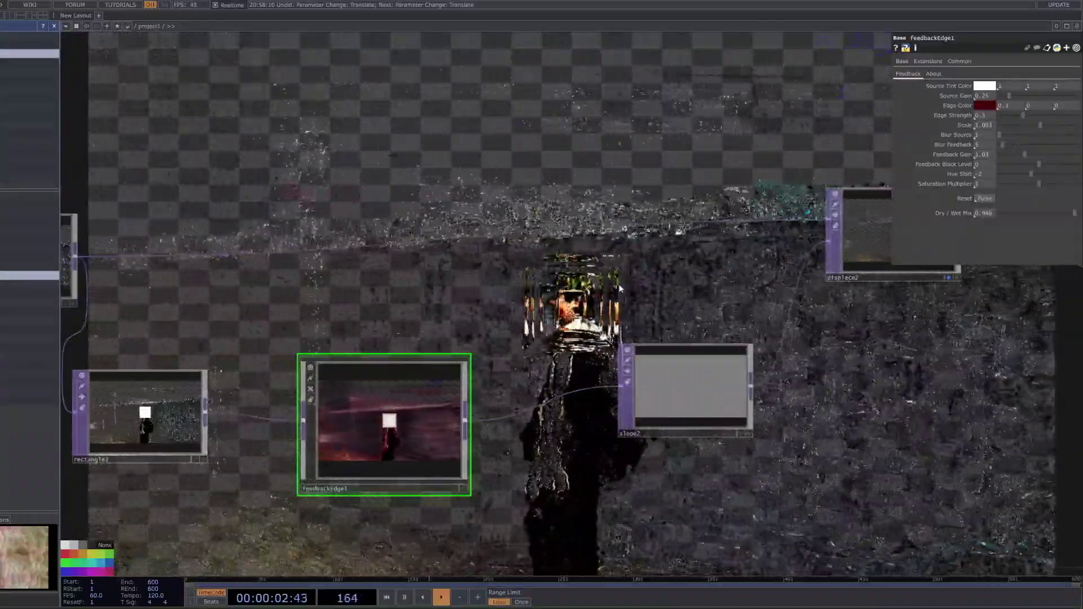
pyautogui.moveTo(1017, 114); pyautogui.dragTo(916, 118)
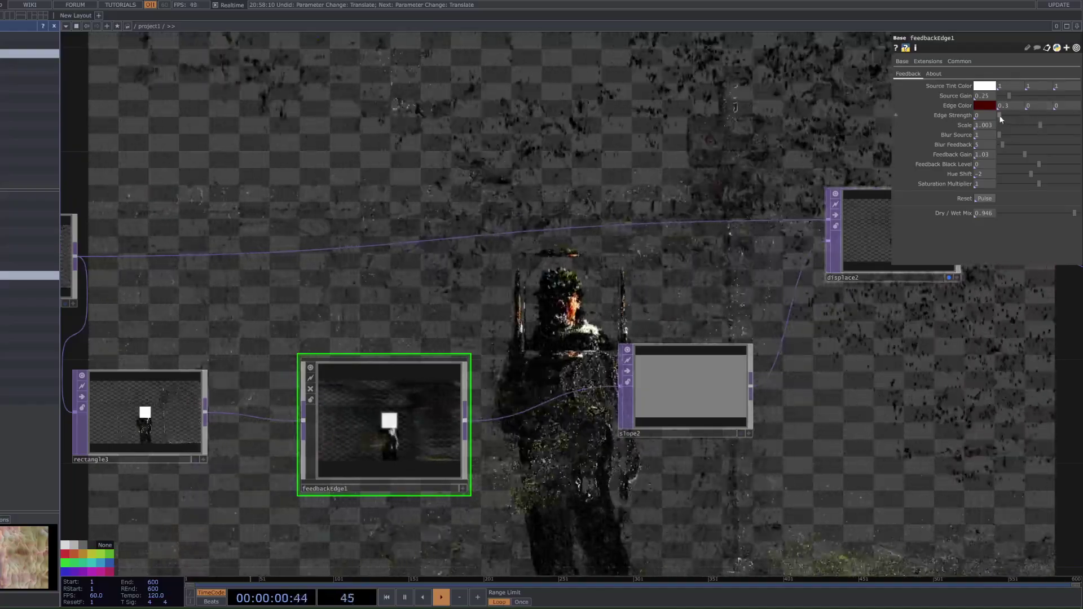
pyautogui.moveTo(1007, 96); pyautogui.dragTo(1078, 96)
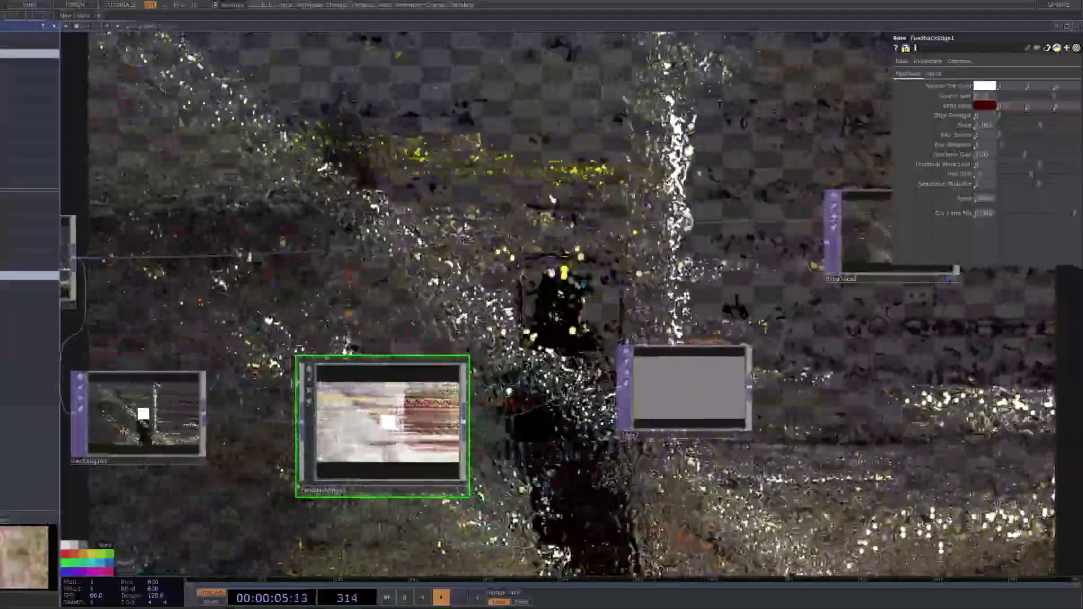
# Step: Raise the Strength of slope2 to 5
pyautogui.scroll(-3, 620, 421)
pyautogui.click(666, 395)
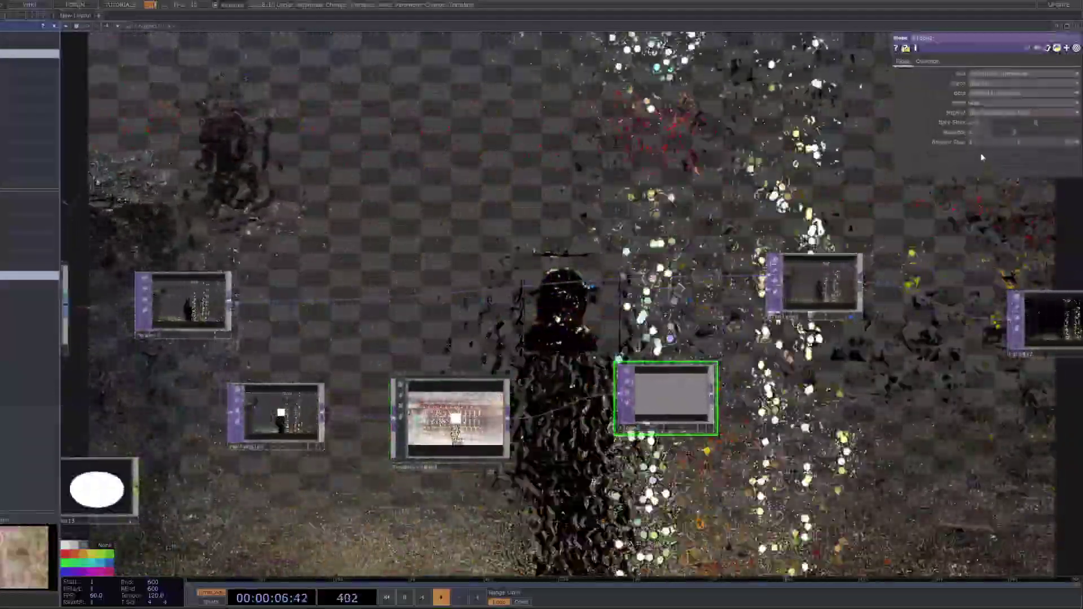
pyautogui.moveTo(1015, 133); pyautogui.dragTo(1078, 133)
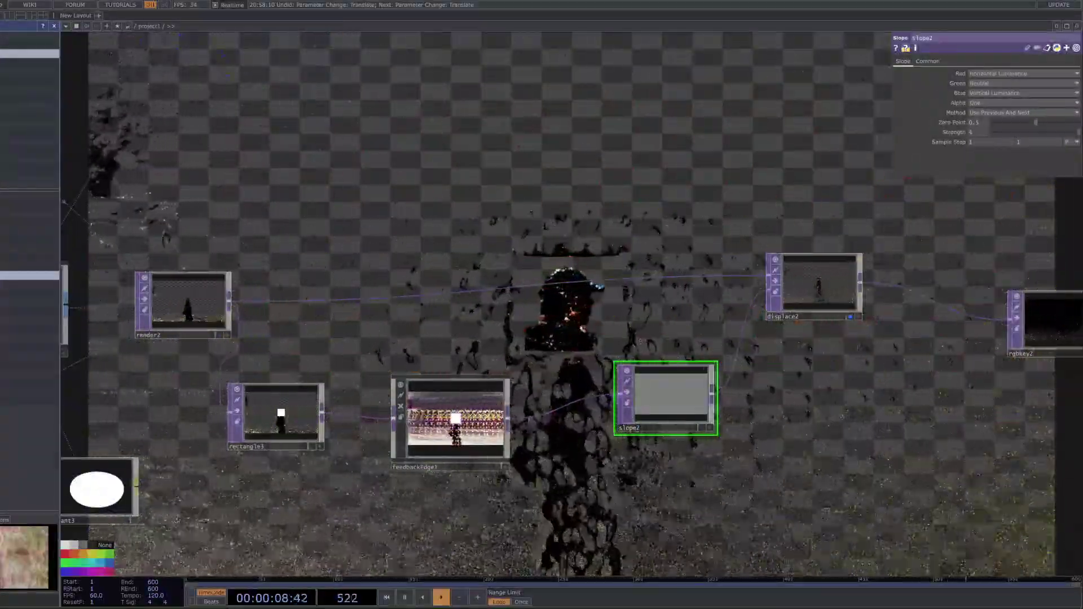